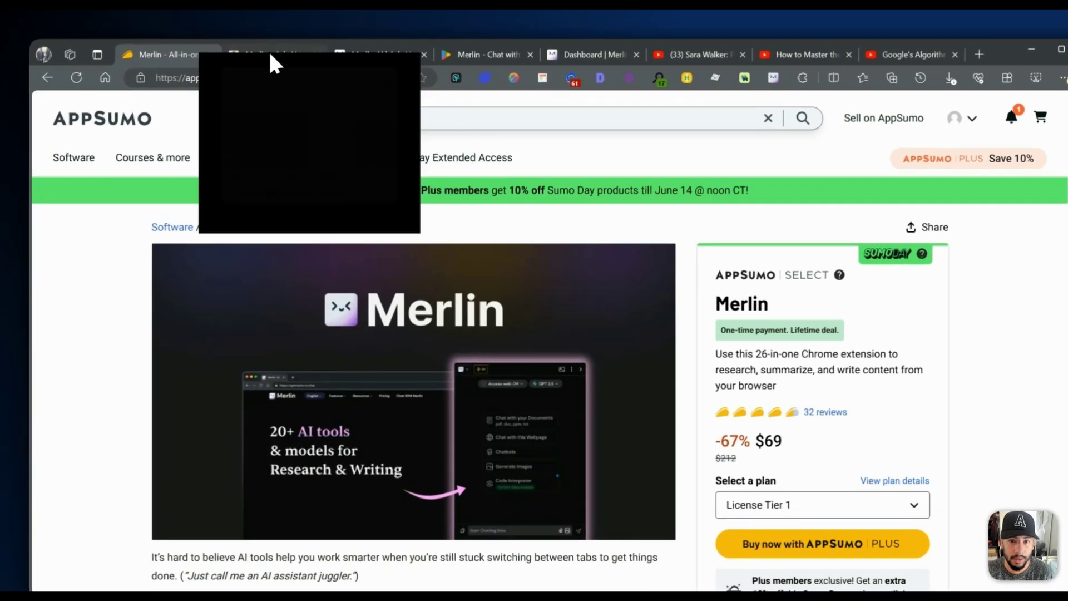
# - Open the Merlin extension's Chrome Web Store listing and highlight its 1,000,000 users count
pyautogui.click(273, 53)
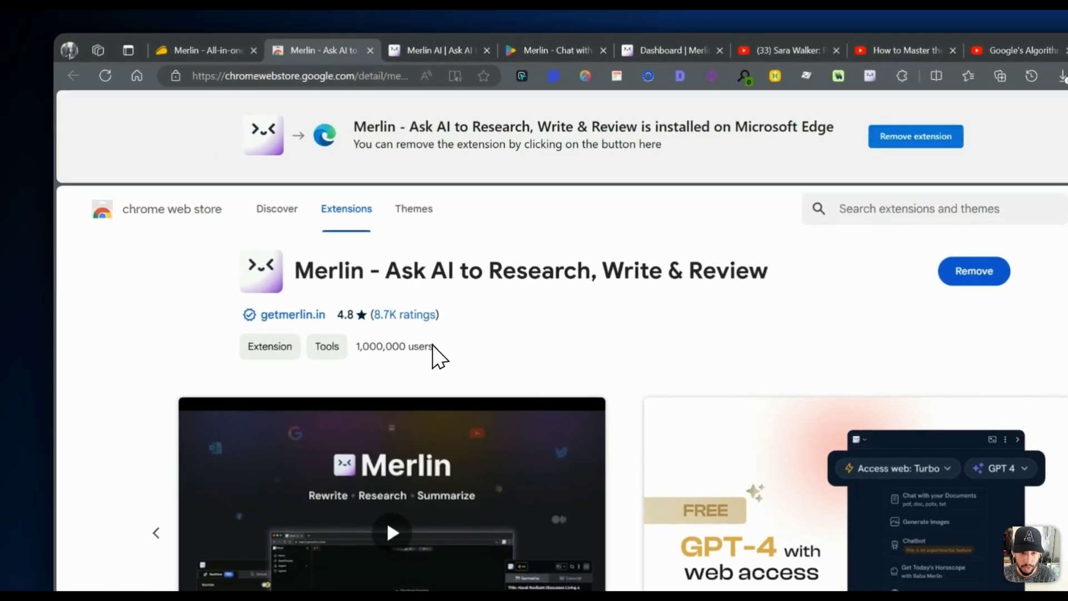
pyautogui.moveTo(434, 348); pyautogui.dragTo(357, 346)
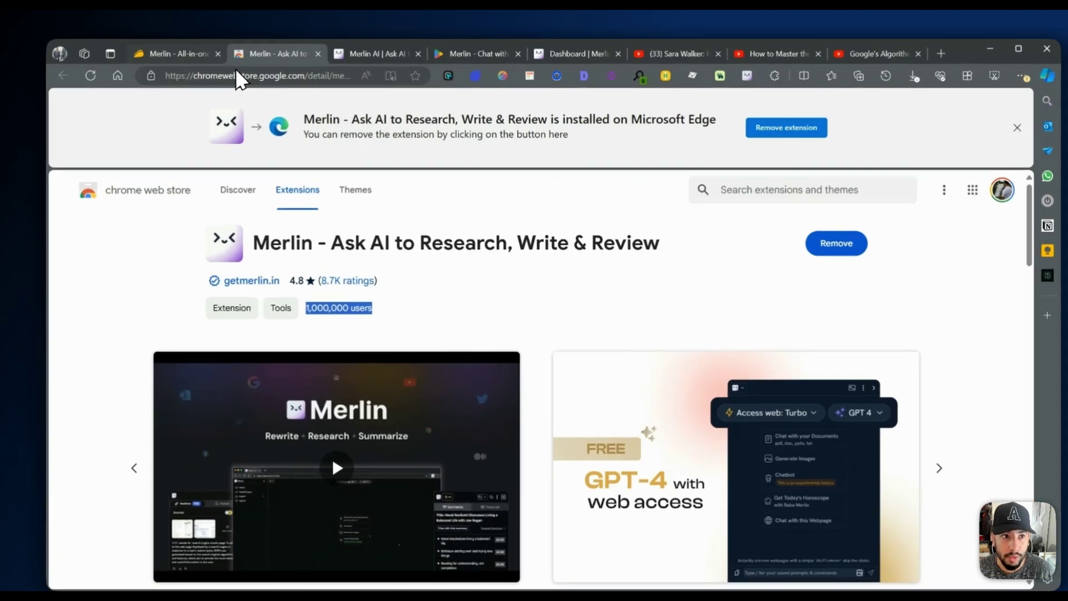
# - Return to the AppSumo Merlin deal page and highlight the June 14 deadline in the banner
pyautogui.click(173, 53)
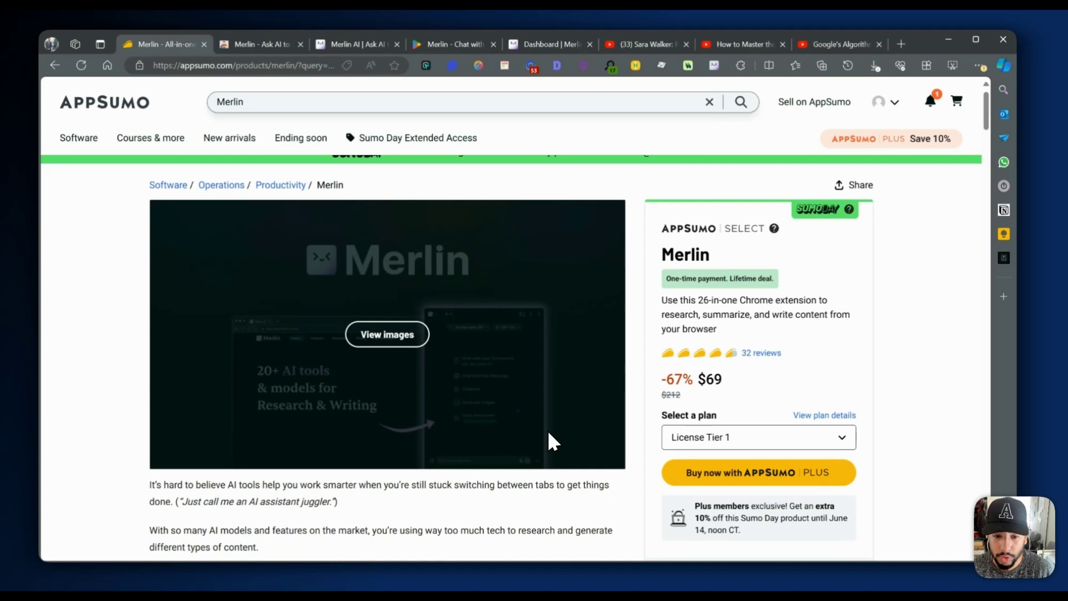
pyautogui.scroll(-8, 484, 434)
pyautogui.scroll(10, 557, 431)
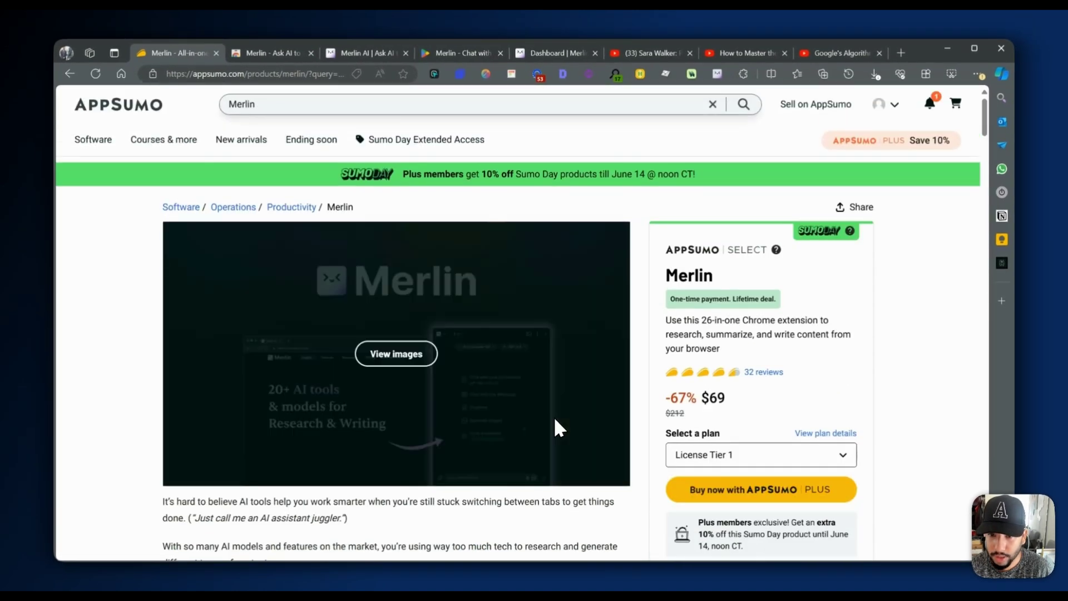
pyautogui.moveTo(645, 174); pyautogui.dragTo(611, 174)
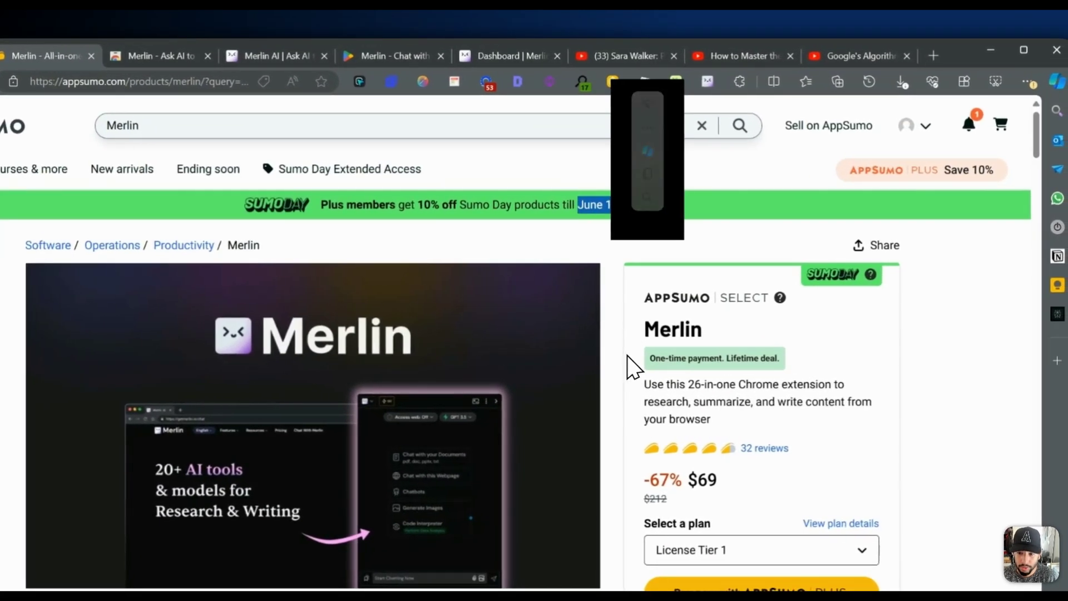
# - Scroll past the $69, $139 and $259 license tiers down to the Questions section
pyautogui.scroll(-10, 629, 368)
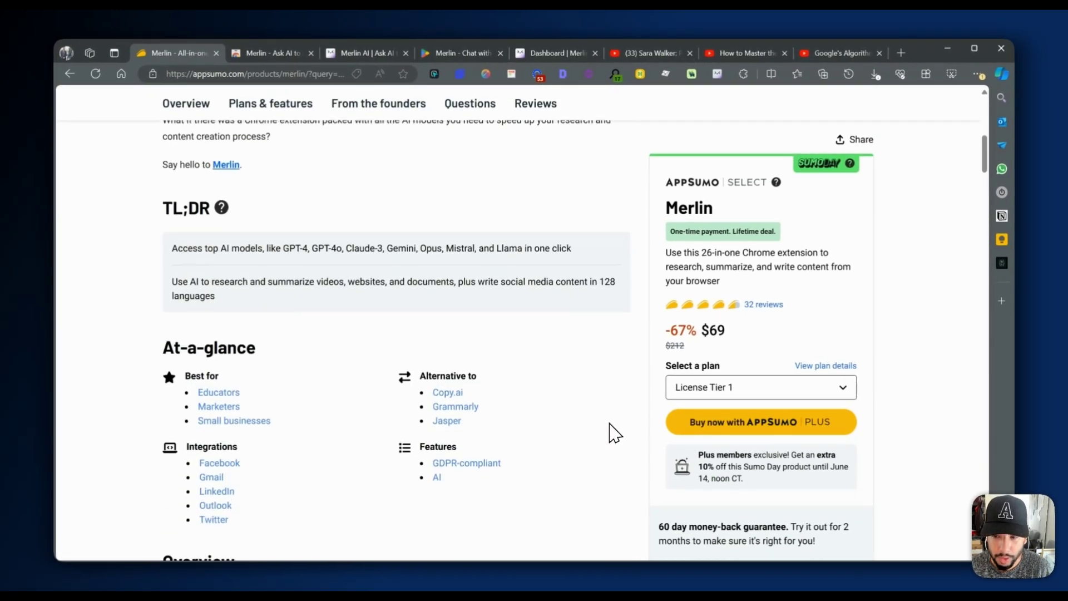
pyautogui.scroll(-15, 610, 423)
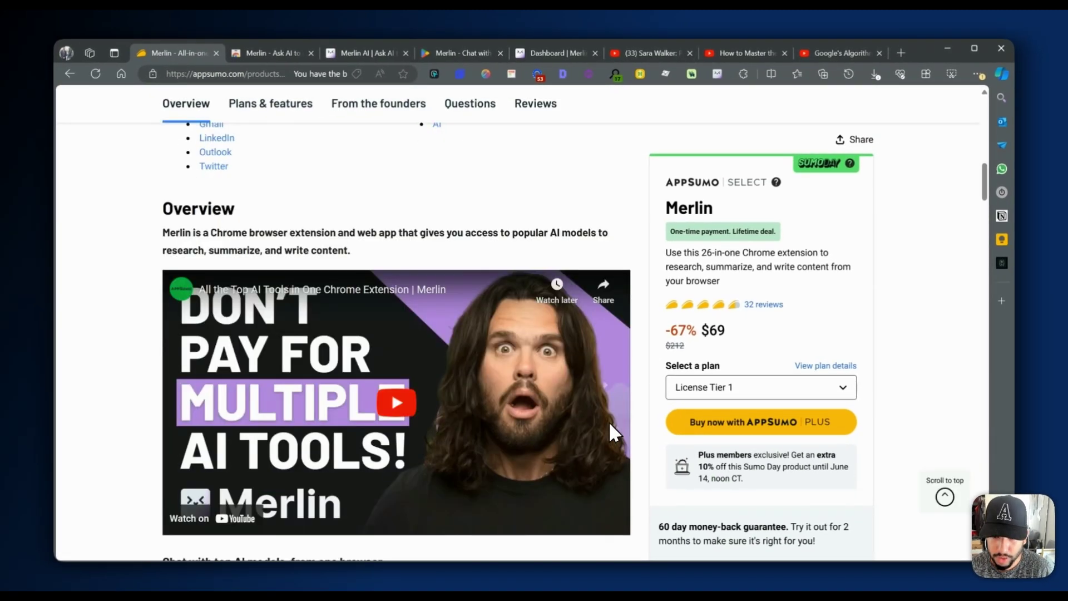
pyautogui.scroll(-20, 613, 426)
pyautogui.scroll(-10, 616, 422)
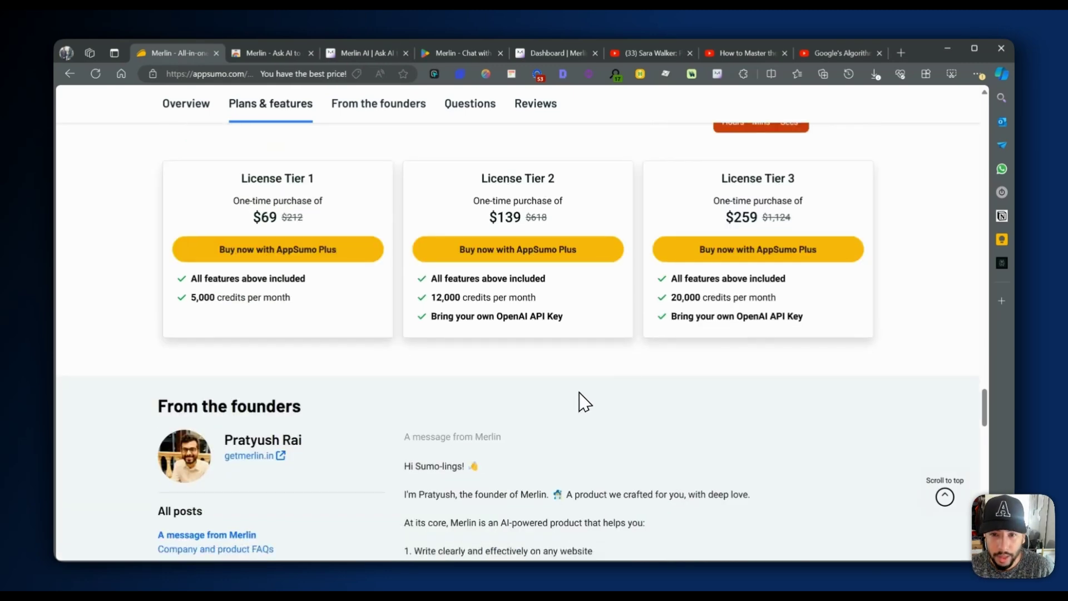
pyautogui.scroll(2, 577, 402)
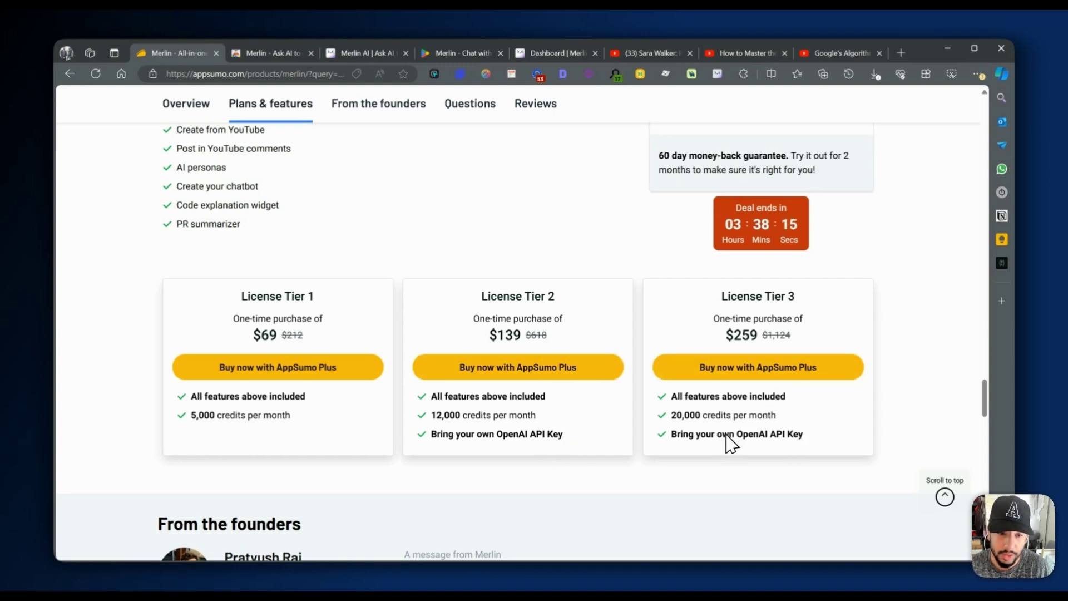
pyautogui.scroll(-2, 351, 394)
pyautogui.scroll(-13, 348, 394)
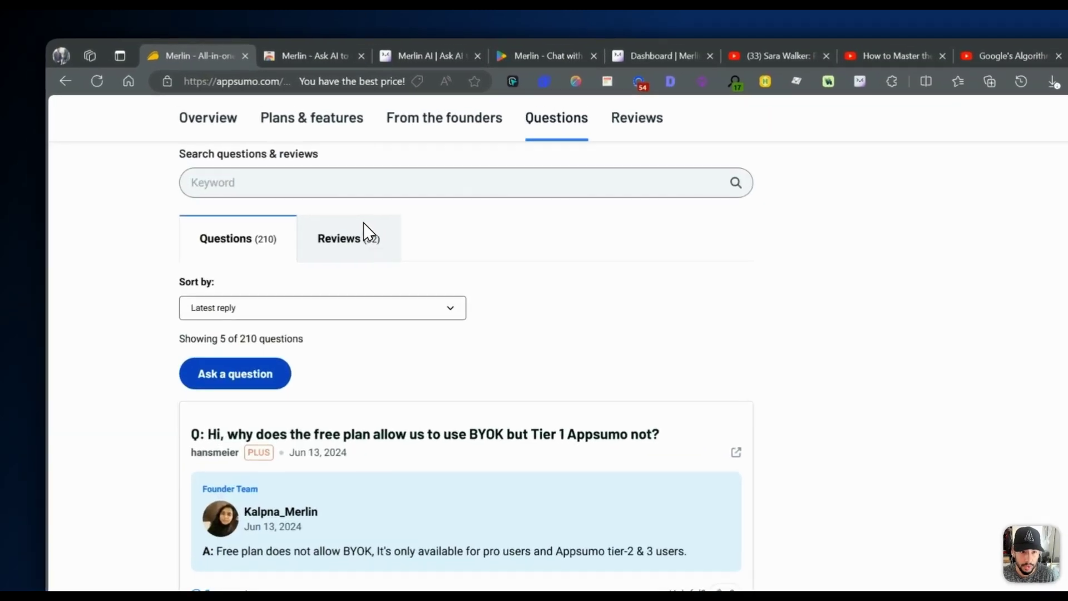
# - Open the 32 Merlin reviews and sort them by Rating (Lowest)
pyautogui.click(314, 201)
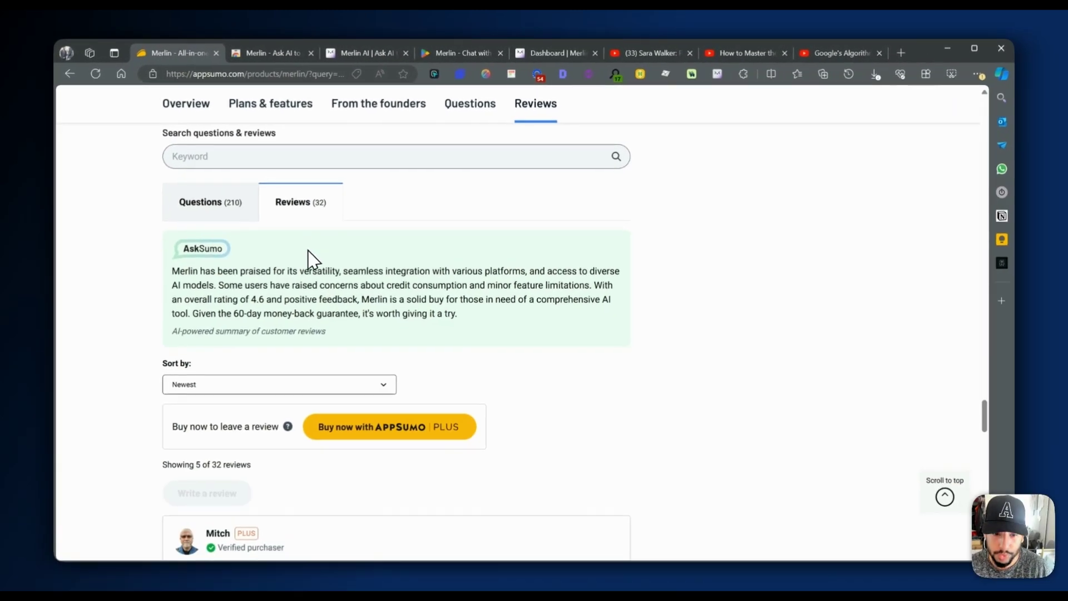
pyautogui.scroll(-1, 359, 371)
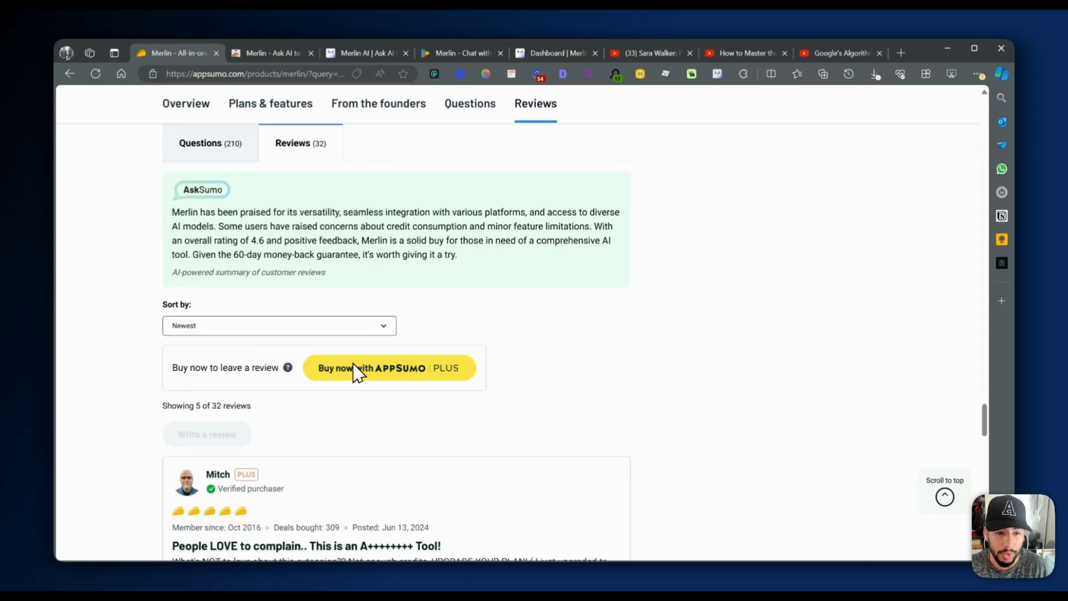
pyautogui.scroll(-1, 353, 370)
pyautogui.click(220, 267)
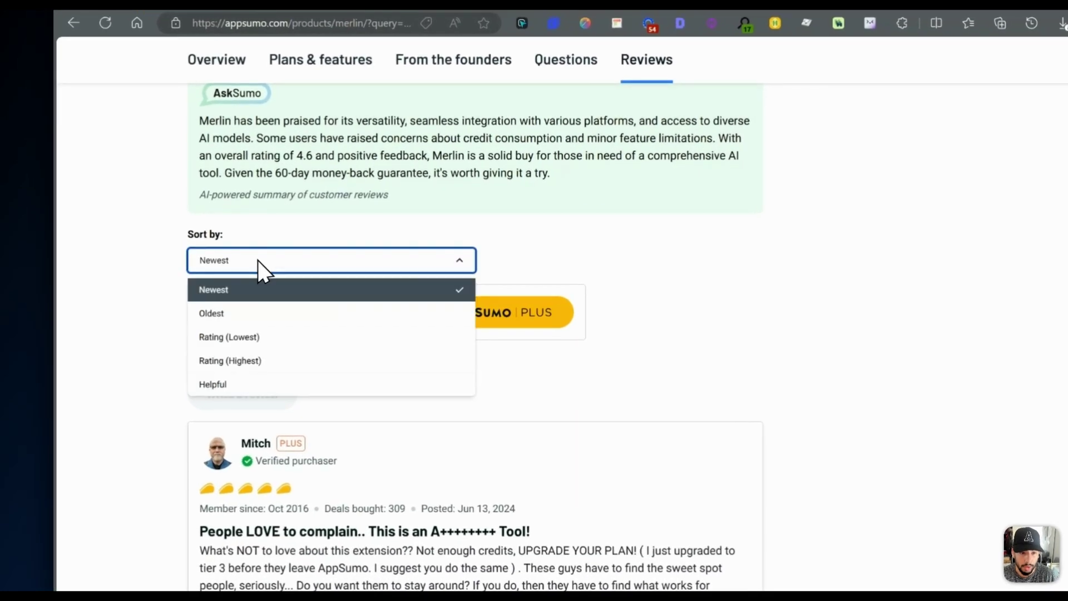
pyautogui.click(255, 336)
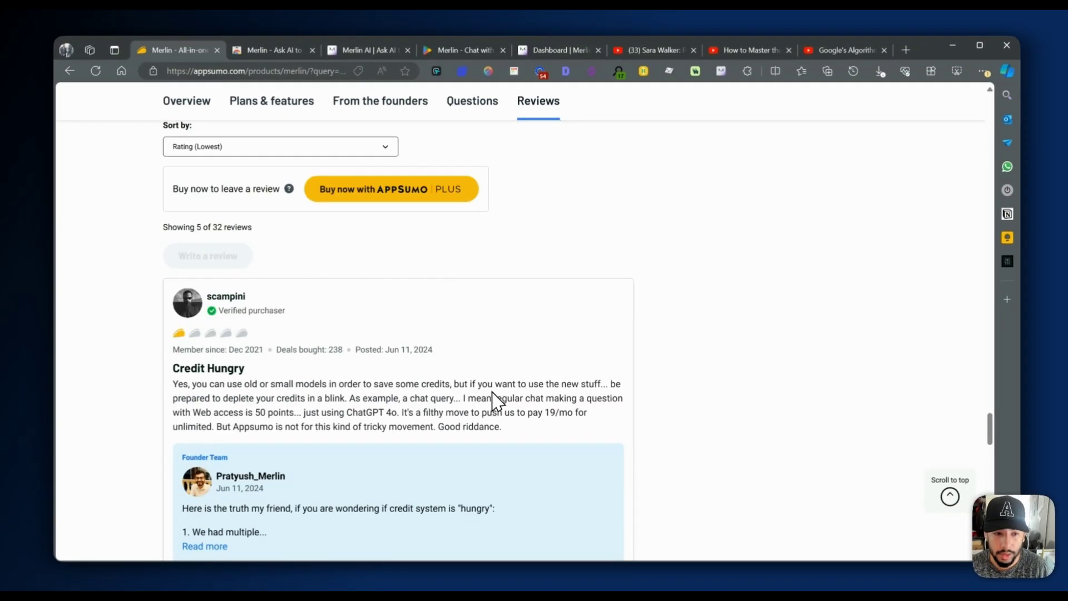
pyautogui.scroll(-1, 495, 399)
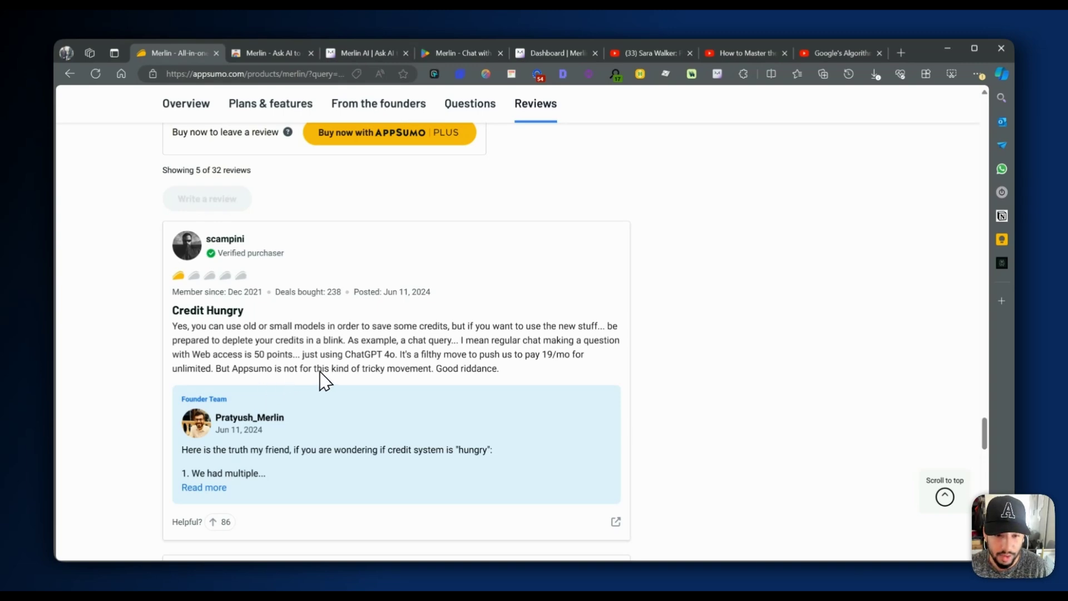
# - Expand the founder team's reply under the one-star Credit Hungry review
pyautogui.scroll(-2, 334, 462)
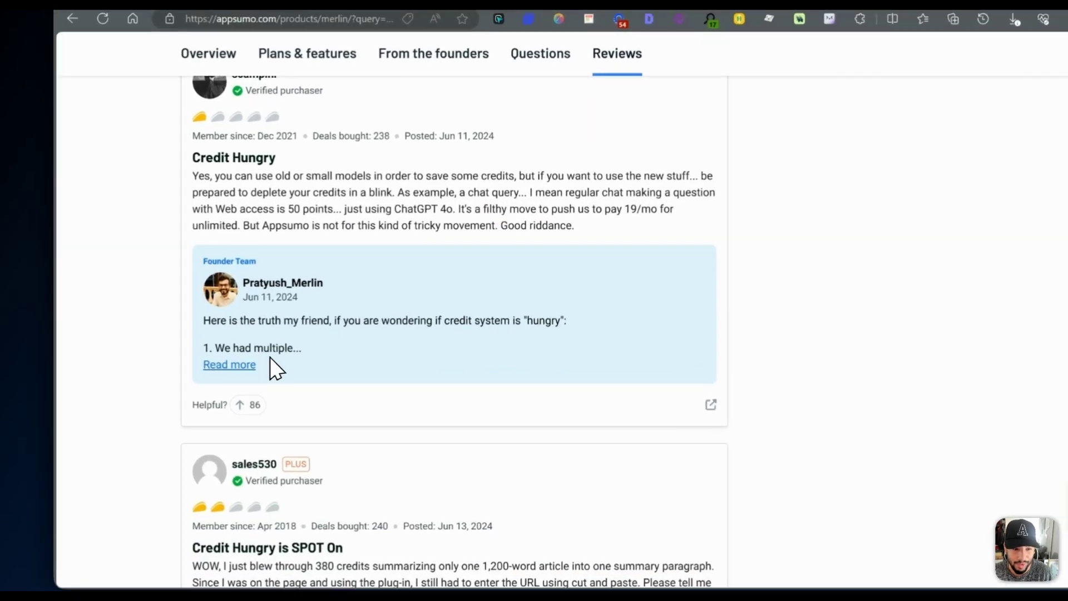
pyautogui.click(221, 370)
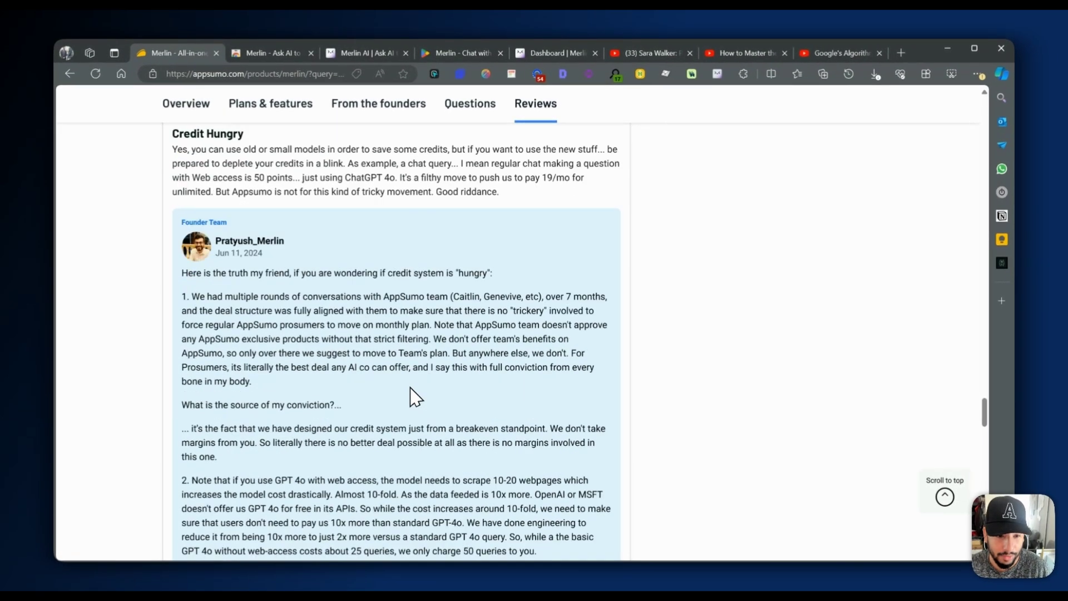
pyautogui.scroll(-2, 412, 401)
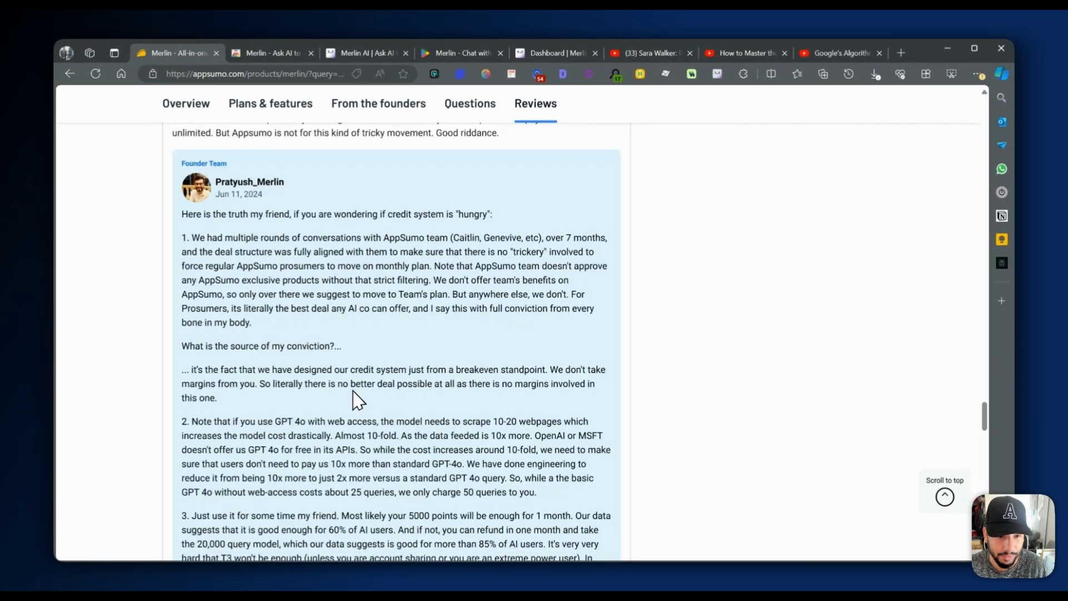
pyautogui.scroll(-1, 259, 381)
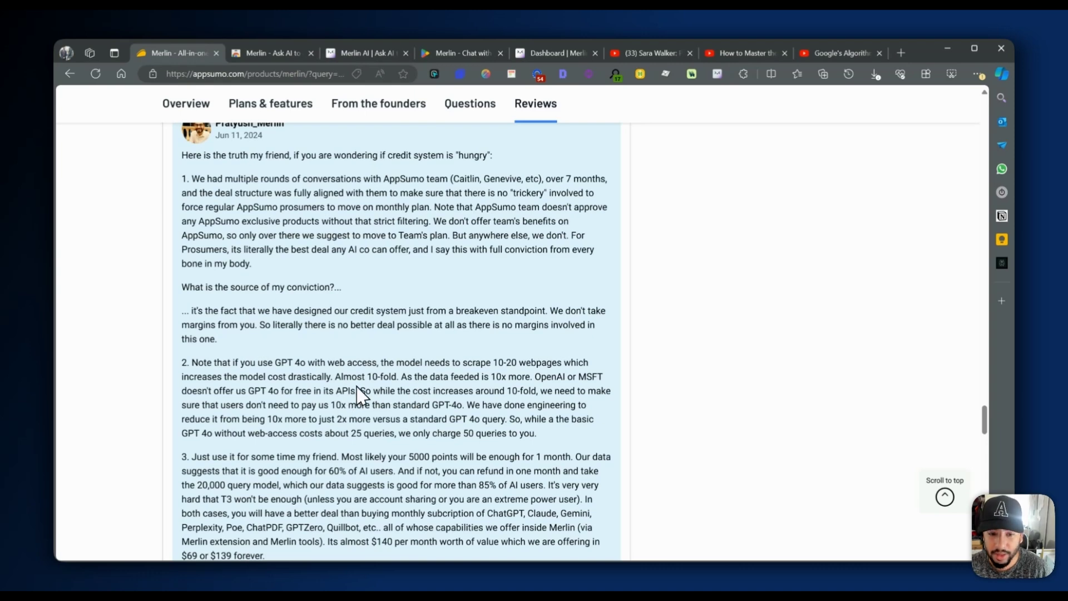
# - Read through the expanded reply down to the two-star 'Credit Hungry is SPOT On' review
pyautogui.scroll(-1, 401, 423)
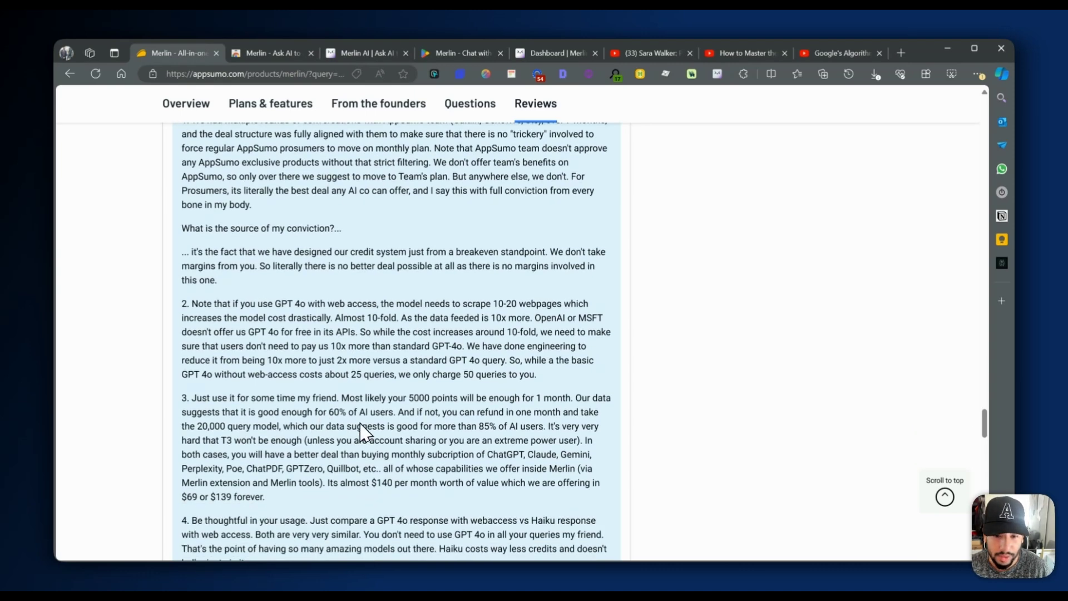
pyautogui.scroll(-1, 439, 431)
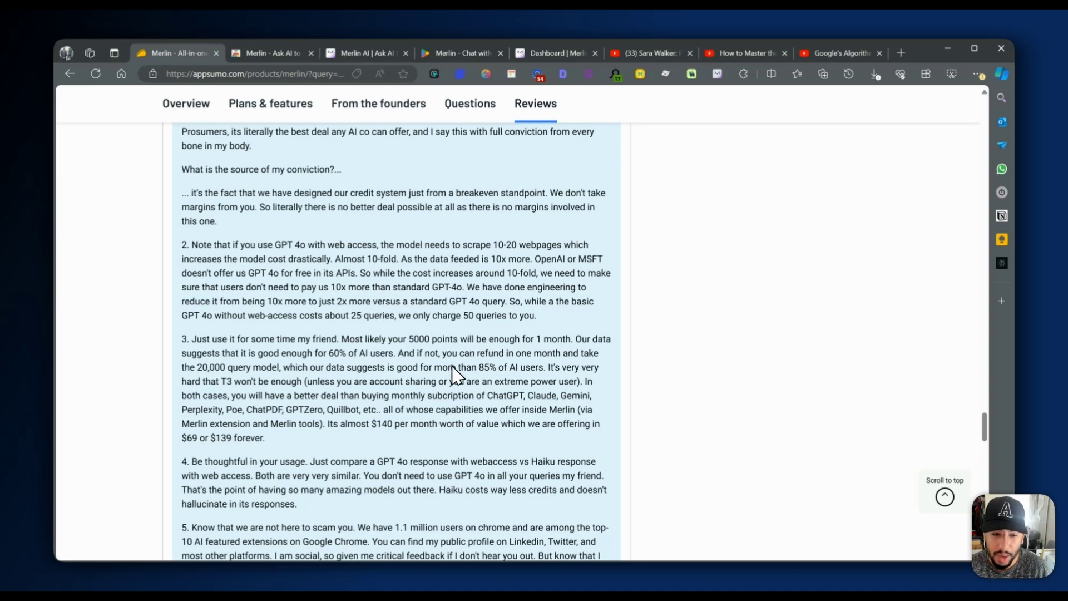
pyautogui.scroll(1, 431, 431)
pyautogui.scroll(6, 432, 434)
pyautogui.scroll(-2, 432, 434)
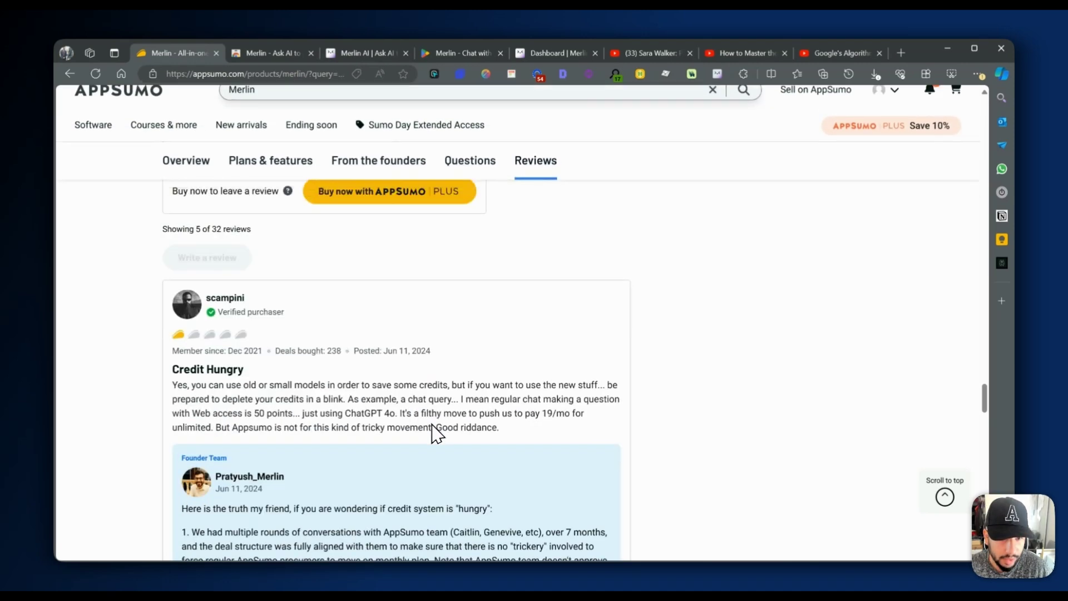
pyautogui.scroll(-2, 382, 387)
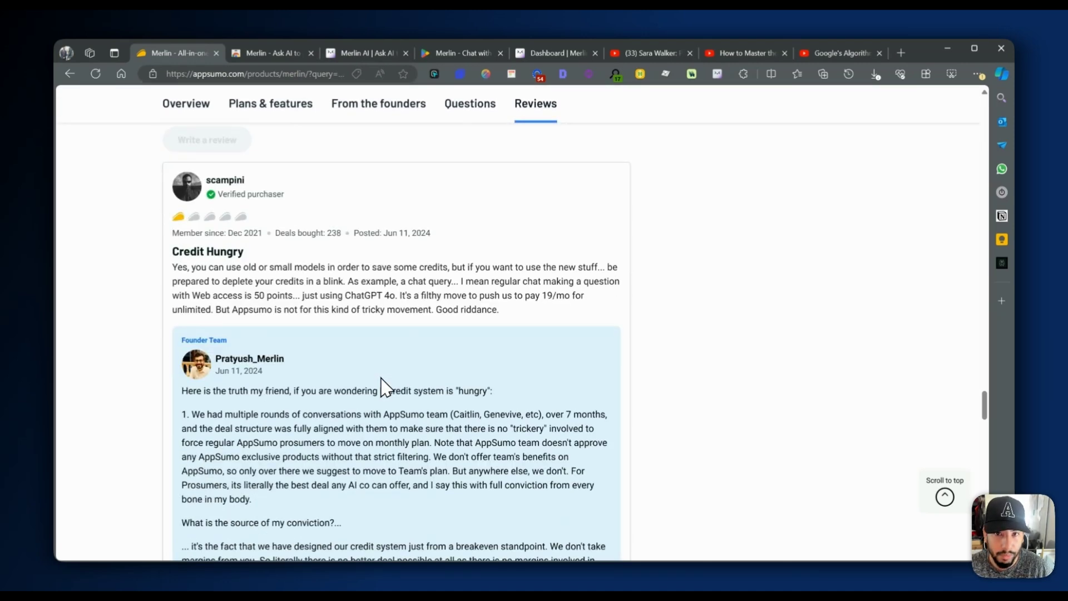
pyautogui.scroll(-10, 383, 386)
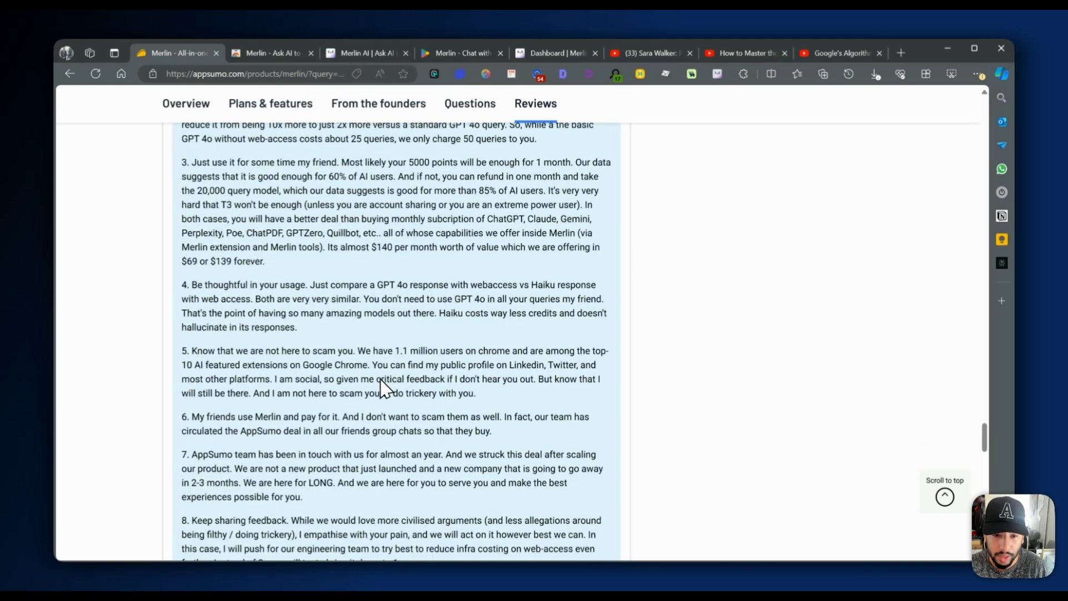
pyautogui.scroll(-3, 383, 386)
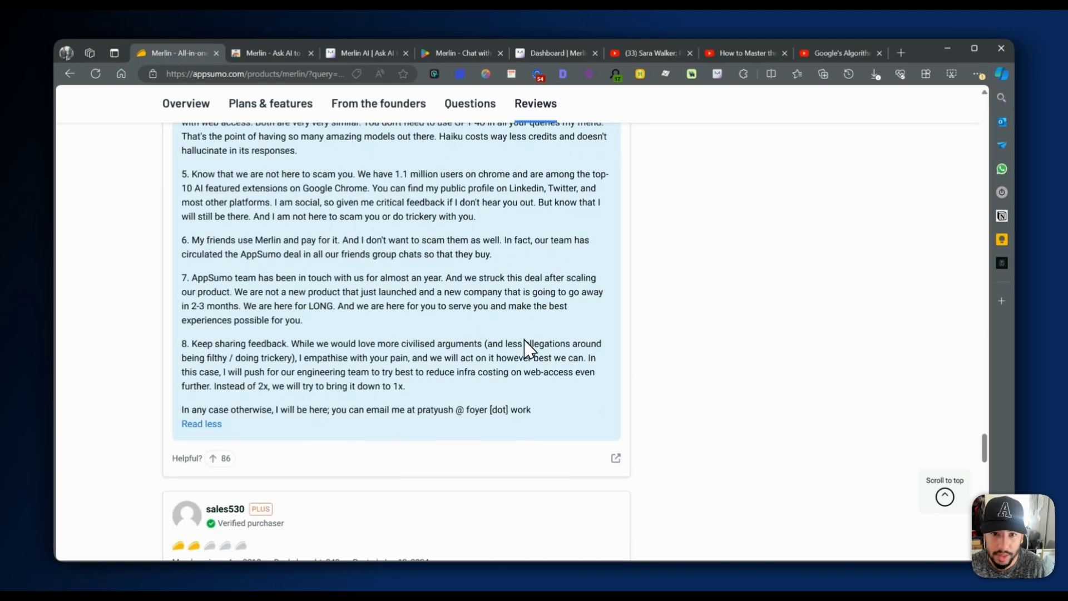
pyautogui.scroll(-3, 480, 429)
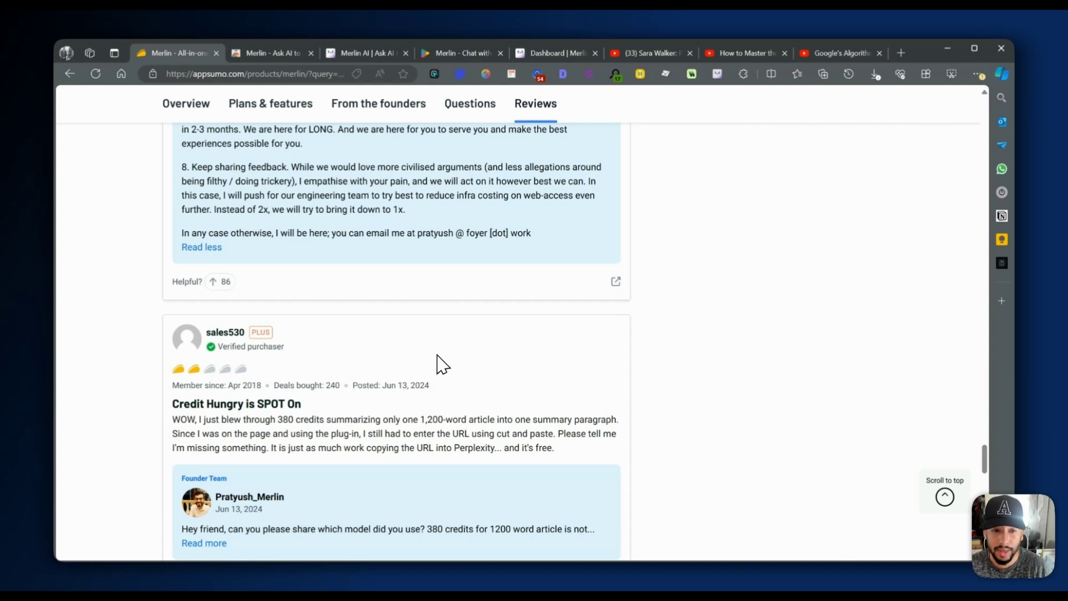
# - Expand the founder's reply to the 'Credit hungry Extension' review, above the 'Similar to Voila' review
pyautogui.scroll(-2, 434, 351)
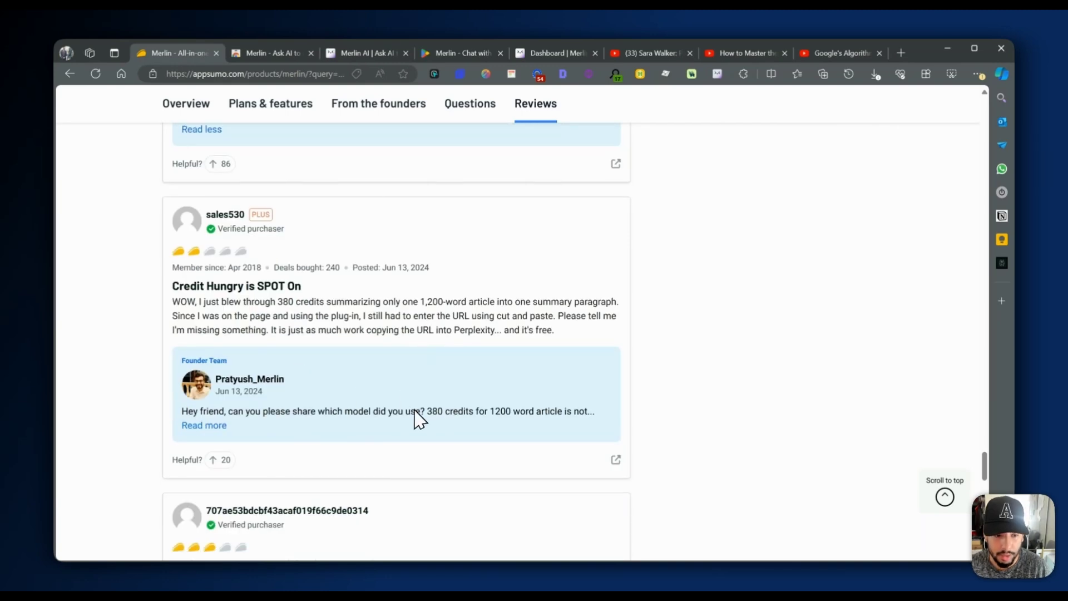
pyautogui.scroll(-3, 413, 418)
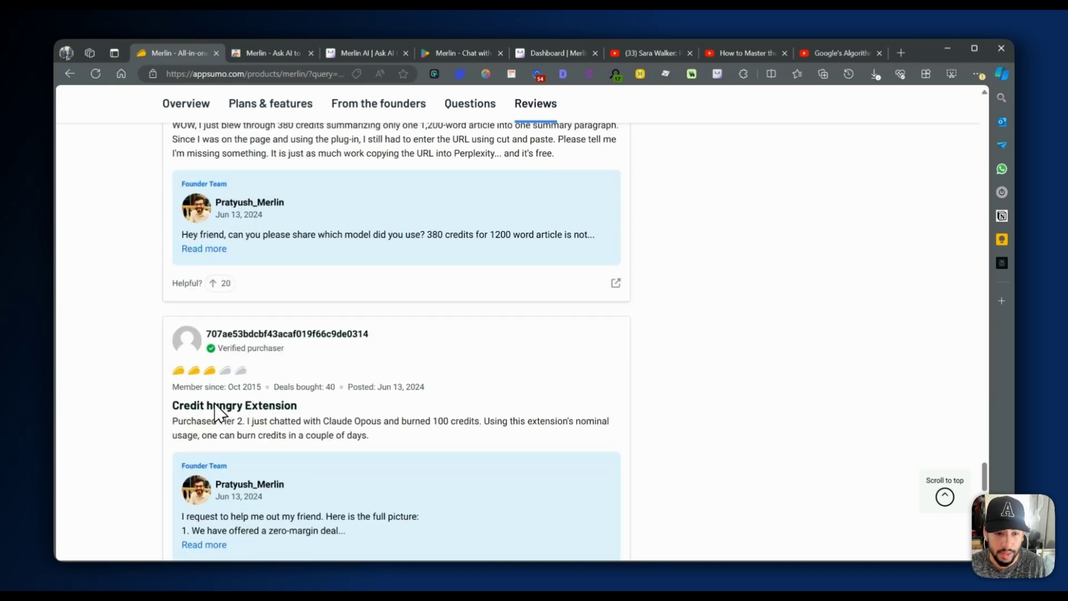
pyautogui.scroll(-1, 284, 428)
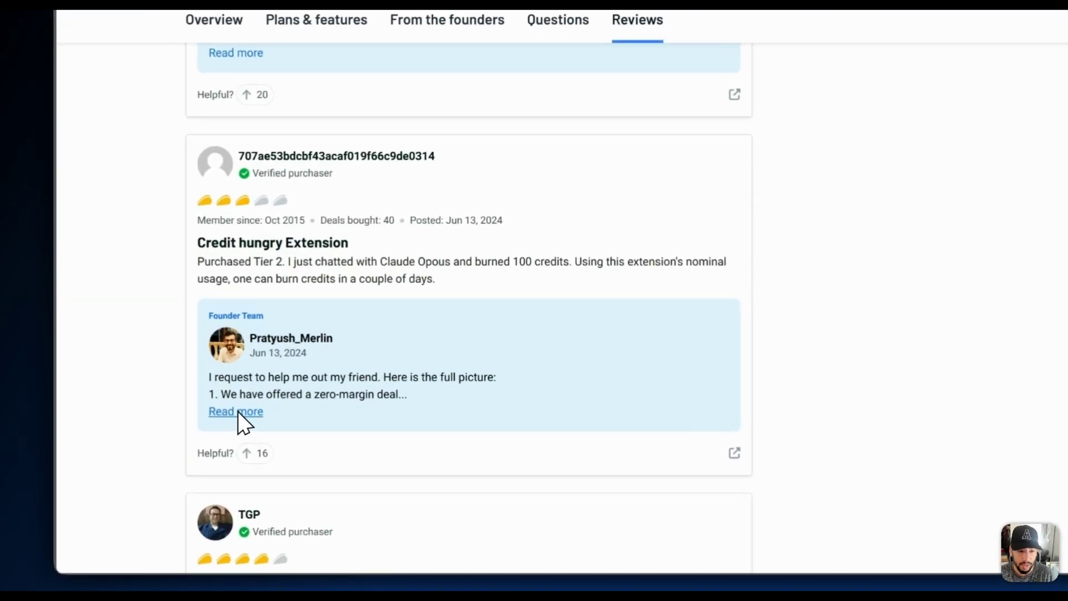
pyautogui.click(207, 470)
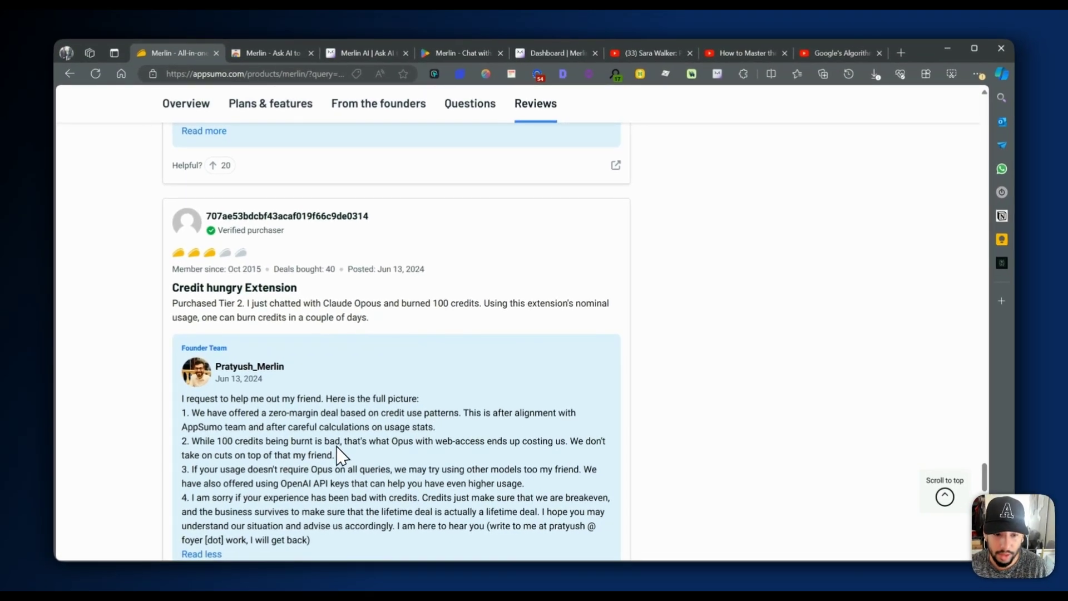
pyautogui.scroll(-5, 437, 456)
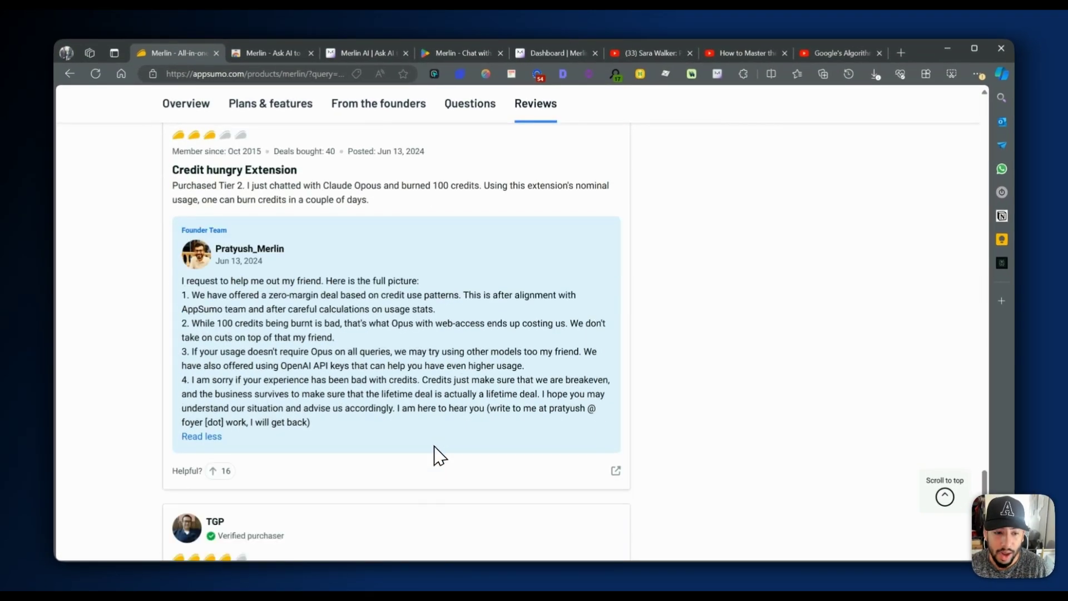
pyautogui.scroll(-2, 436, 455)
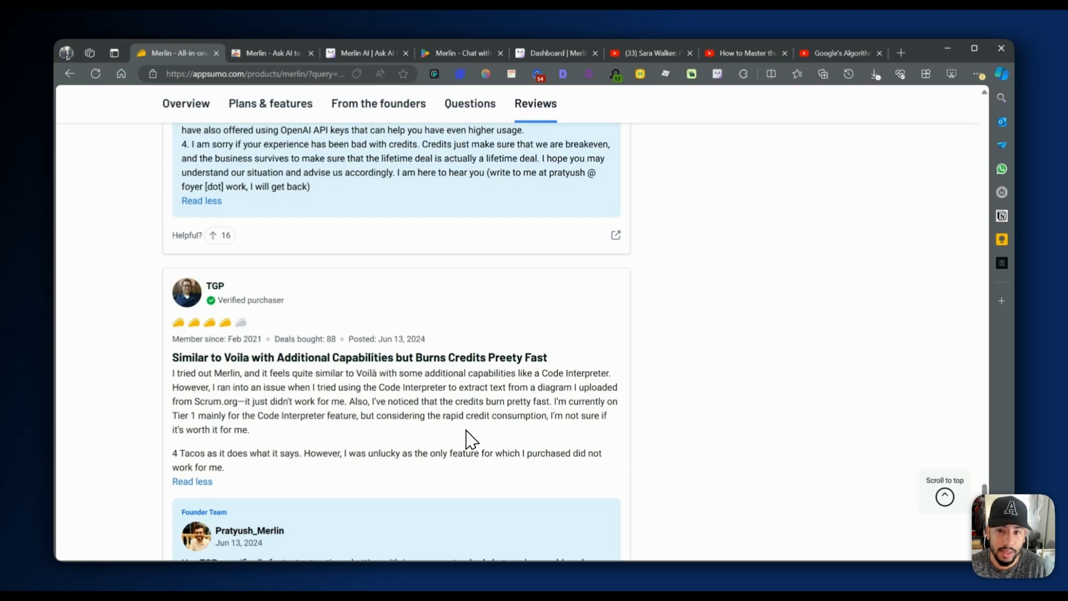
pyautogui.scroll(3, 467, 440)
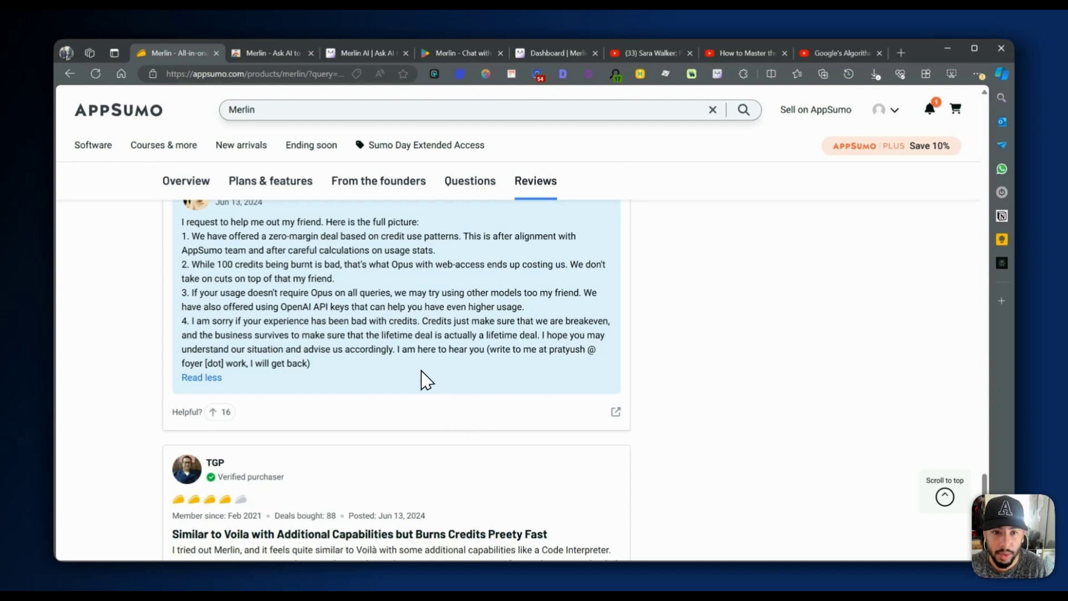
pyautogui.scroll(1, 423, 379)
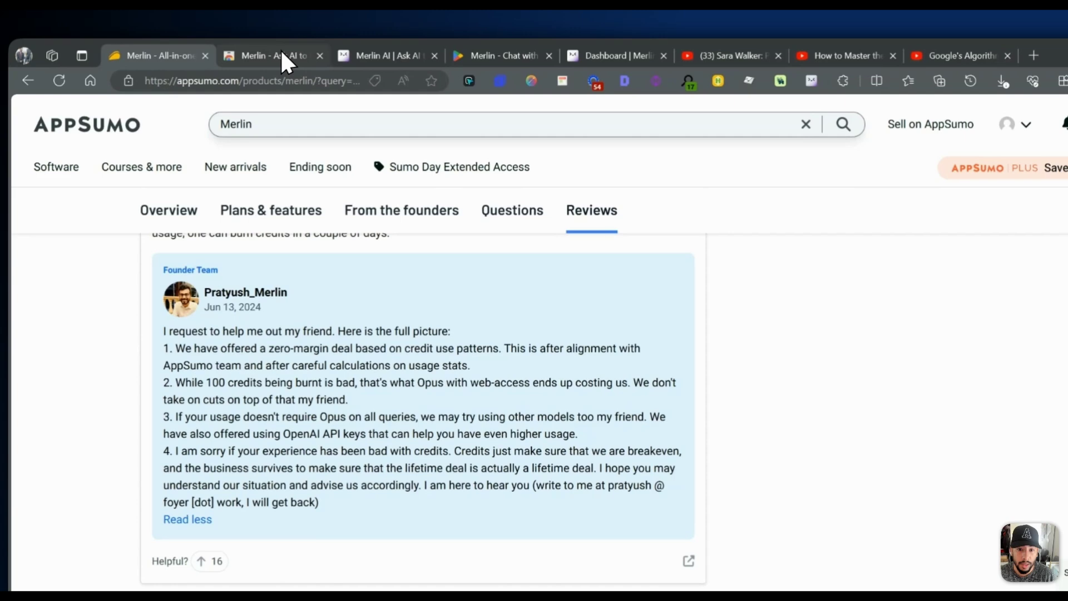
# - Switch among the Merlin tabs to reach the Google Play listing with 4.2 stars and 100K+ downloads
pyautogui.click(281, 53)
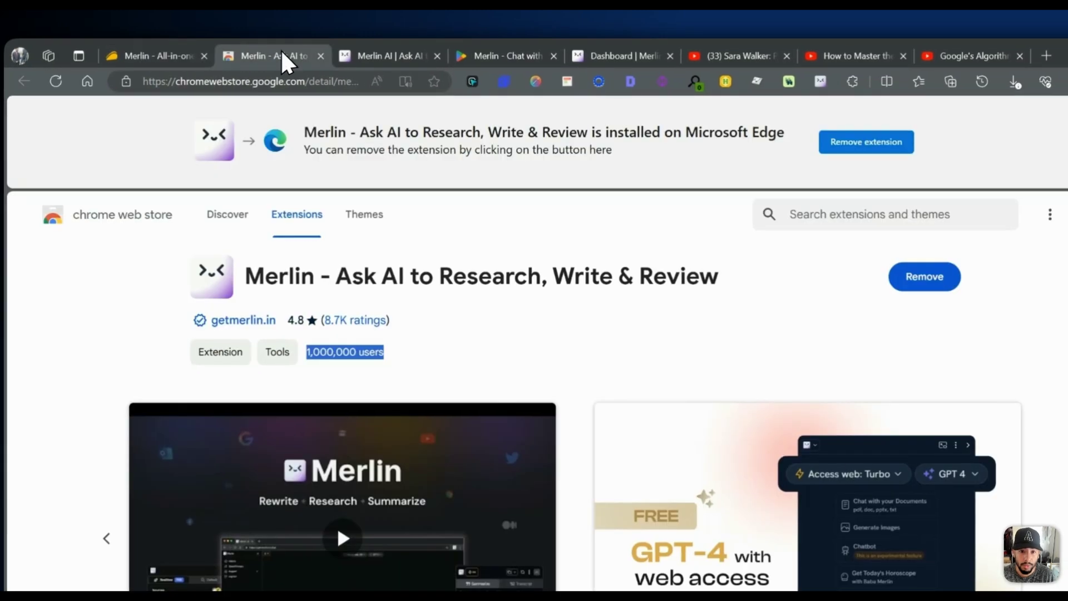
pyautogui.click(140, 53)
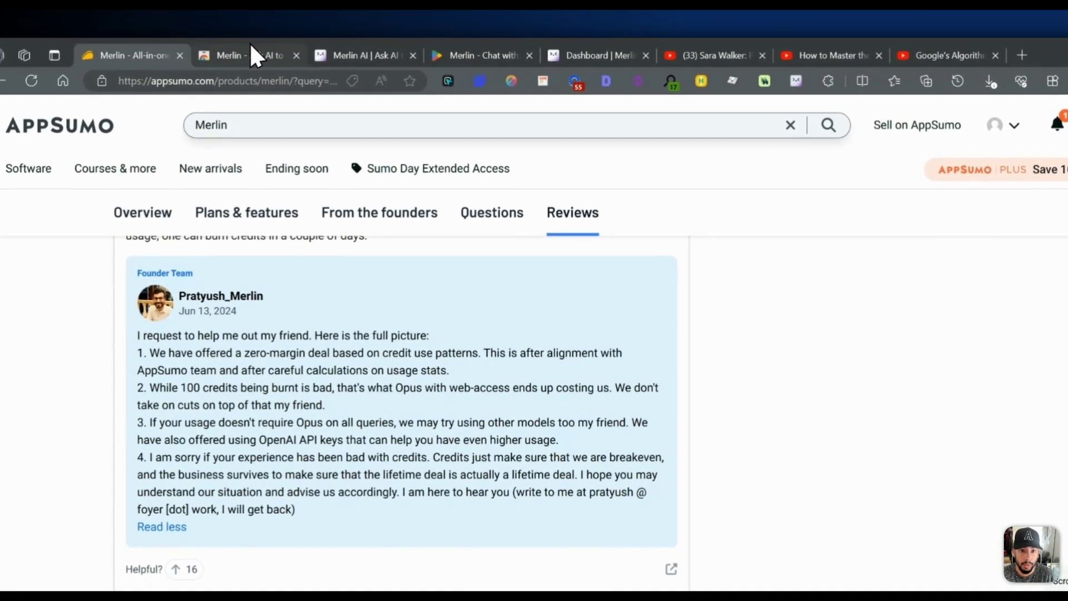
pyautogui.click(196, 41)
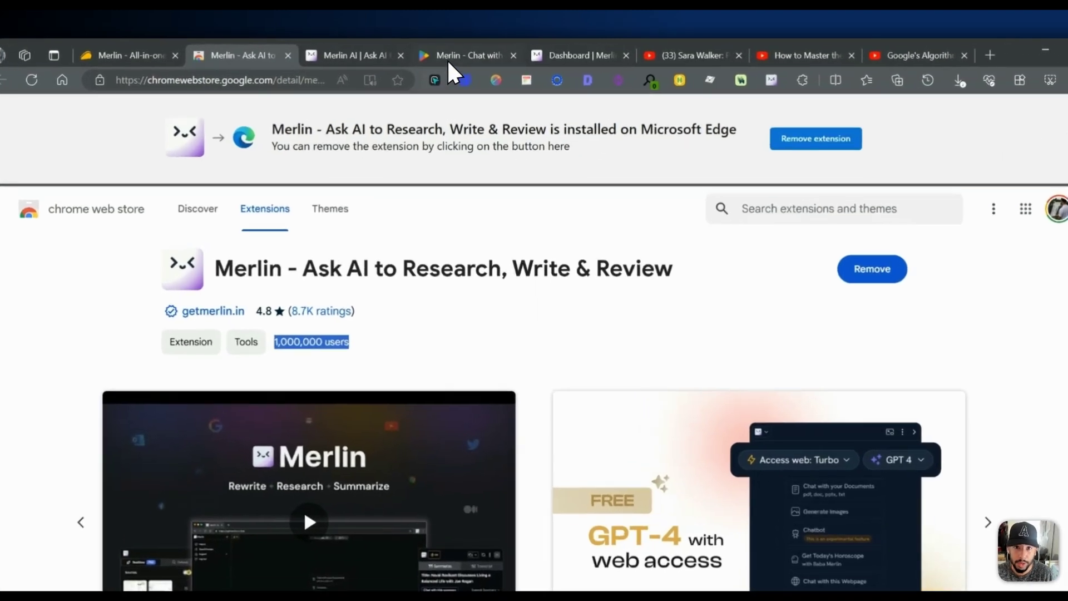
pyautogui.click(456, 53)
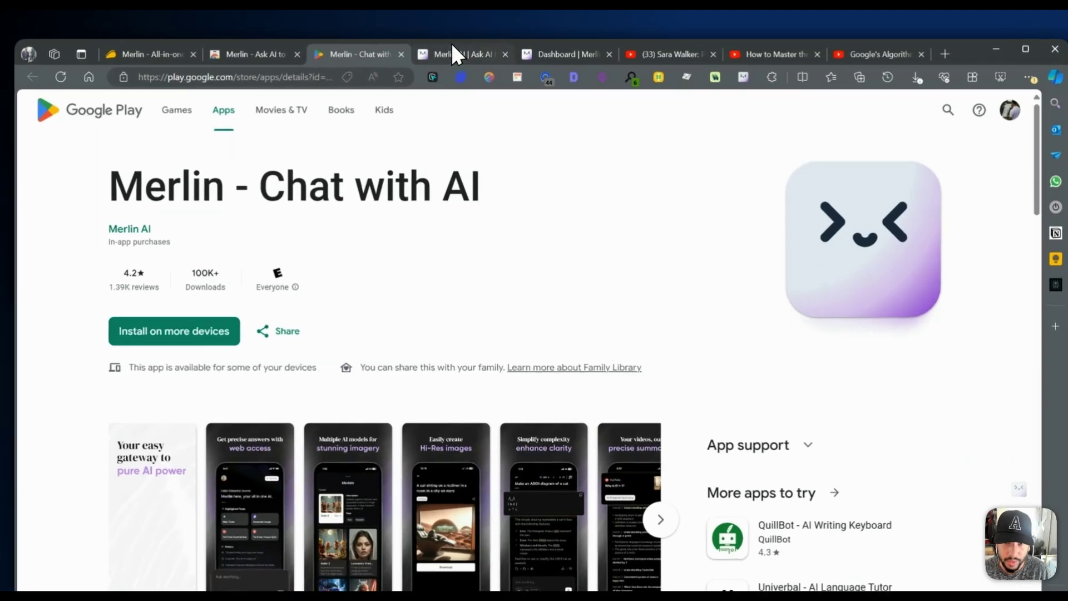
# - On getmerlin.in, preview the every-website, 20+ models, Google search, Websites and Documents demos
pyautogui.click(456, 53)
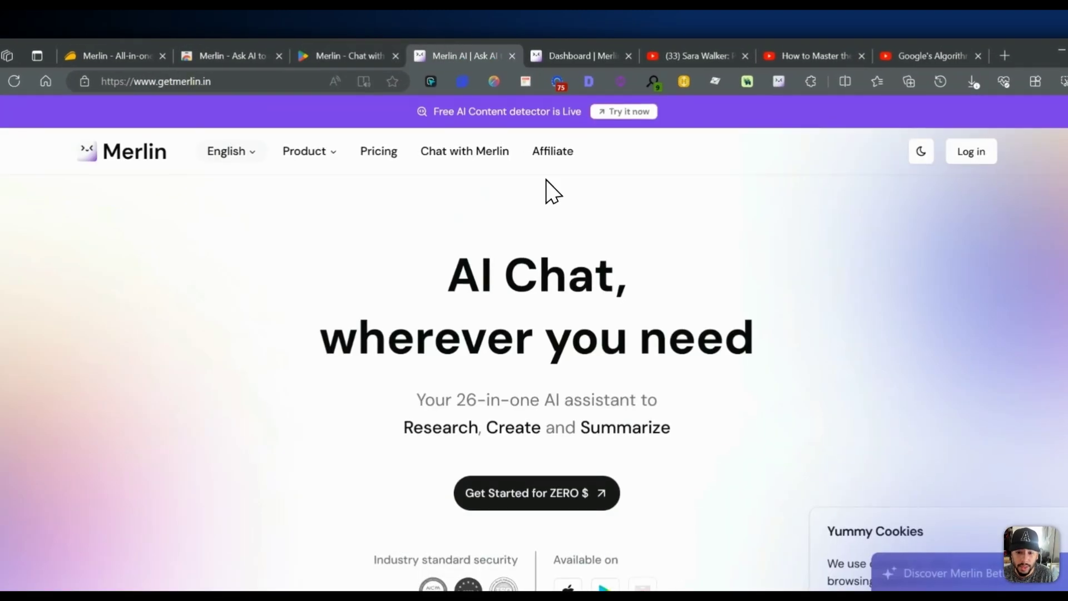
pyautogui.scroll(-10, 563, 389)
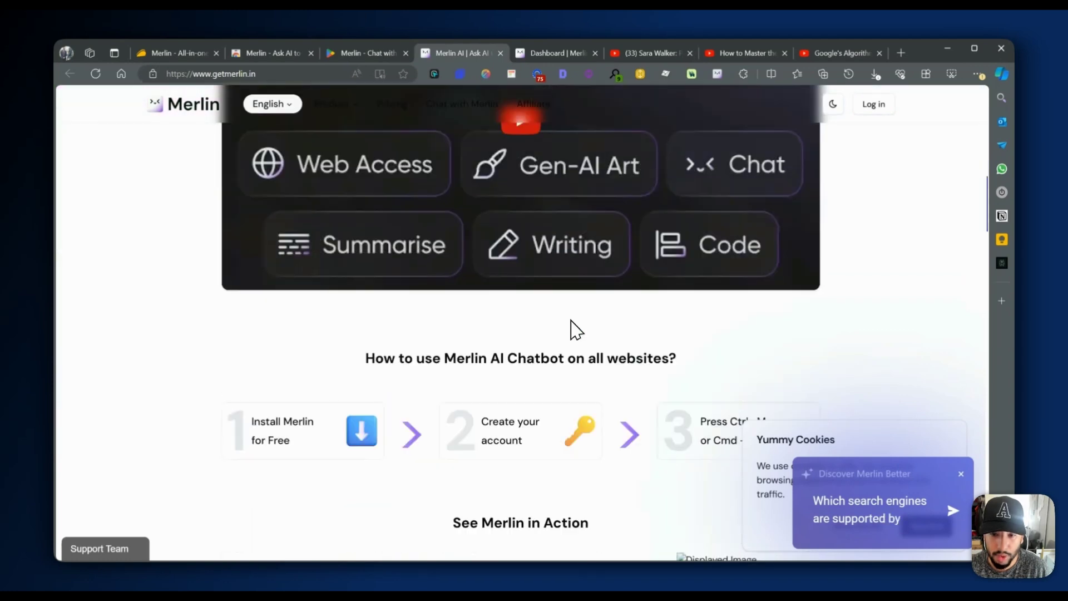
pyautogui.scroll(-4, 575, 329)
pyautogui.scroll(-2, 513, 363)
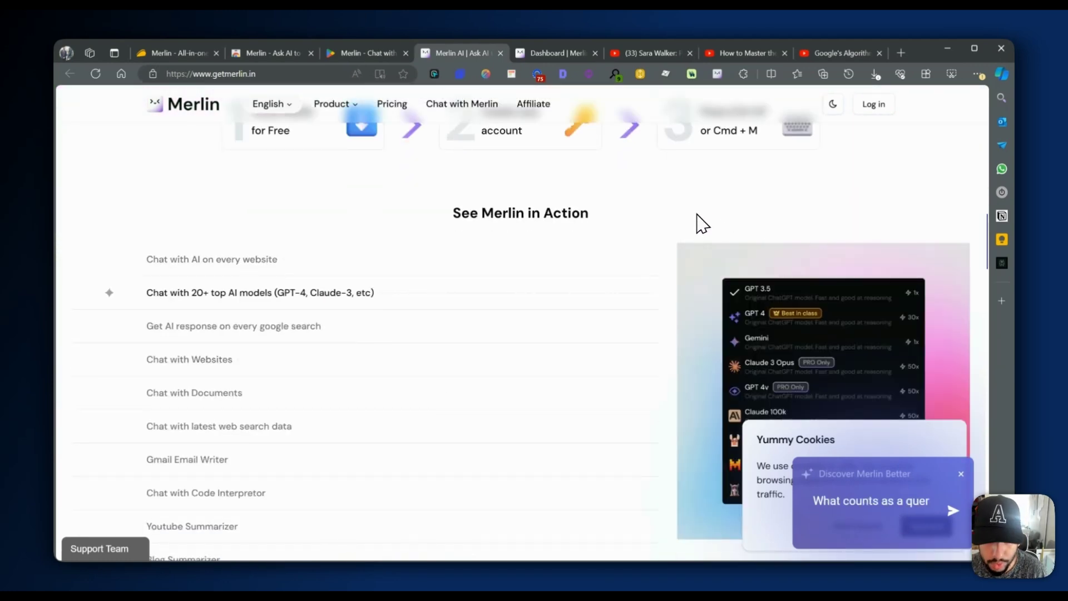
pyautogui.click(250, 257)
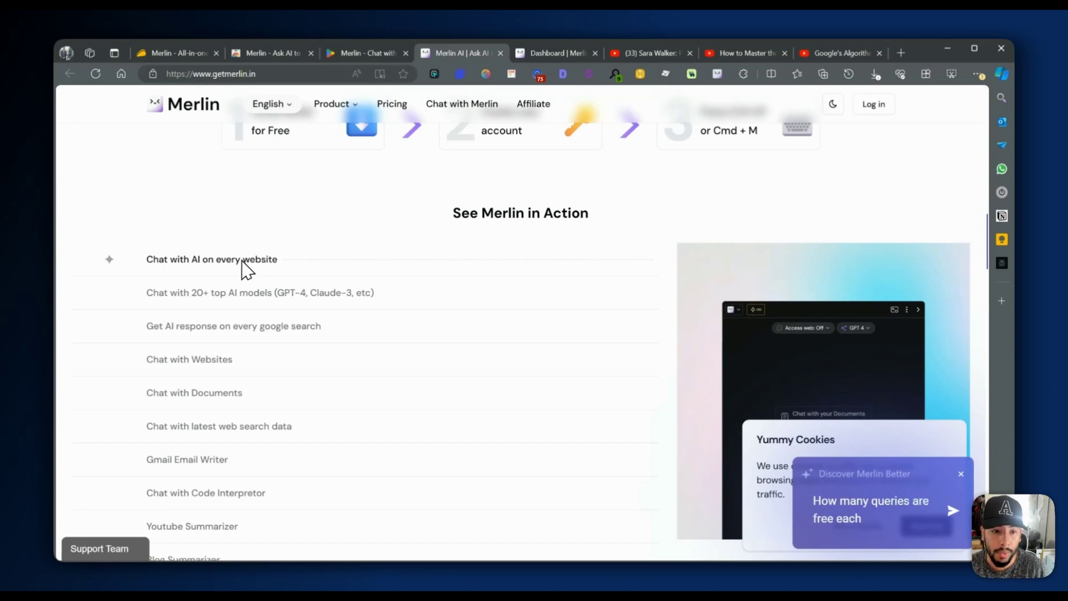
pyautogui.click(245, 294)
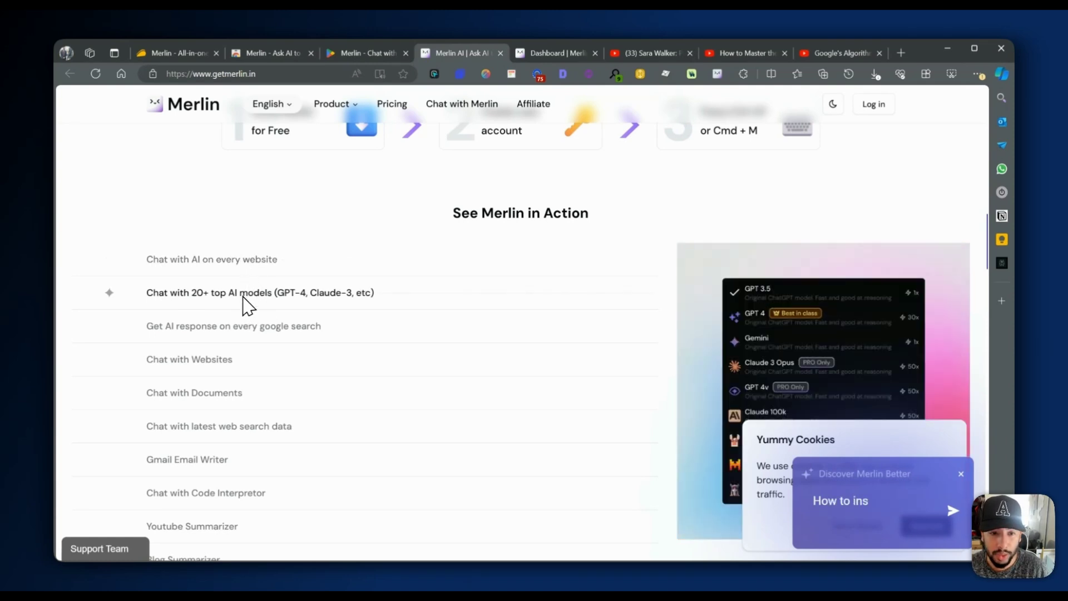
pyautogui.click(228, 328)
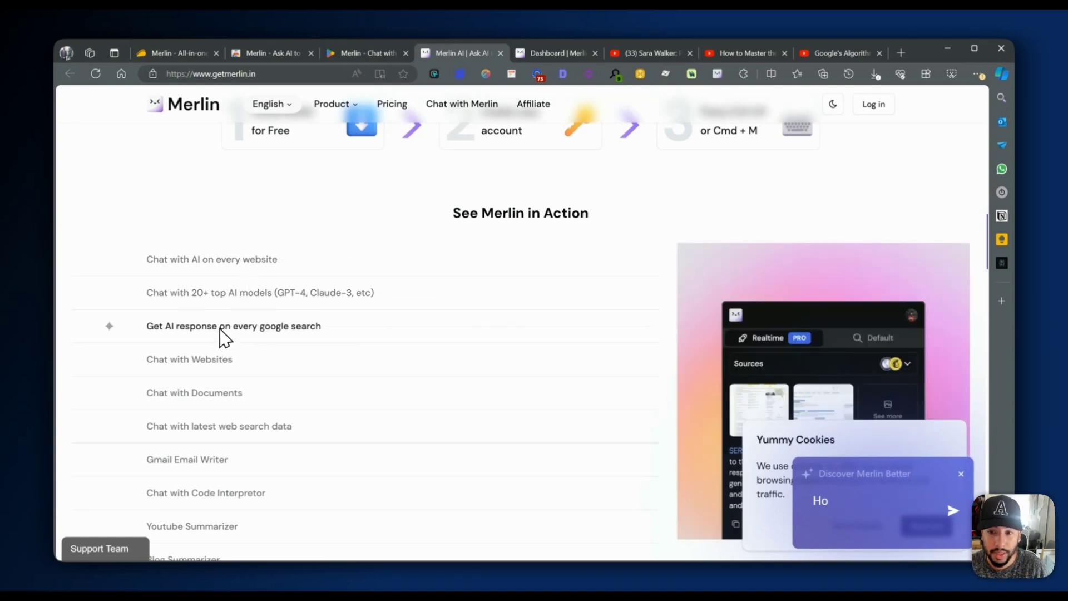
pyautogui.click(260, 367)
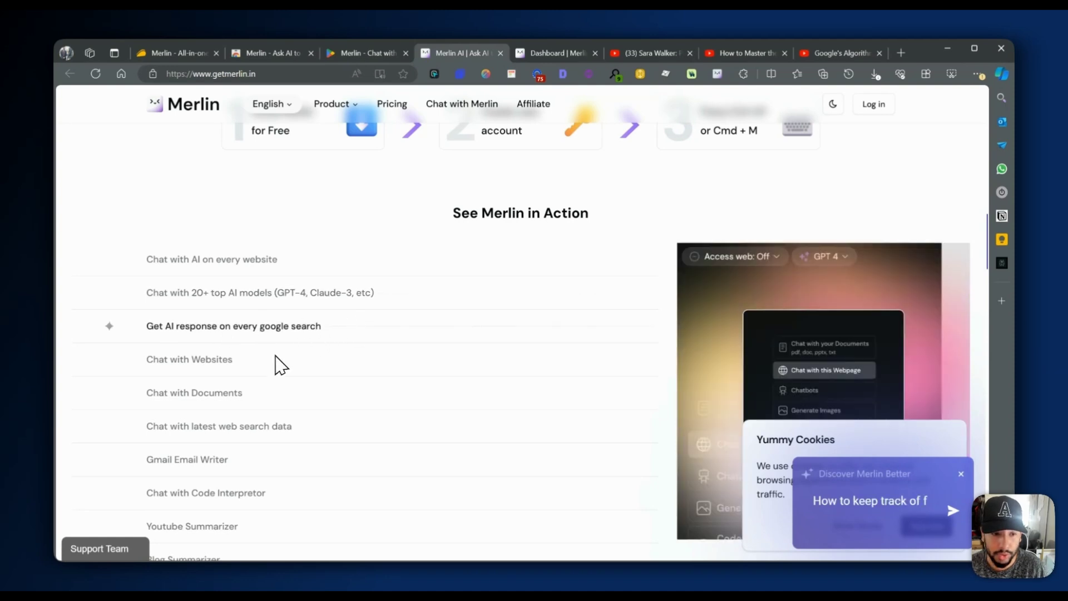
pyautogui.click(221, 394)
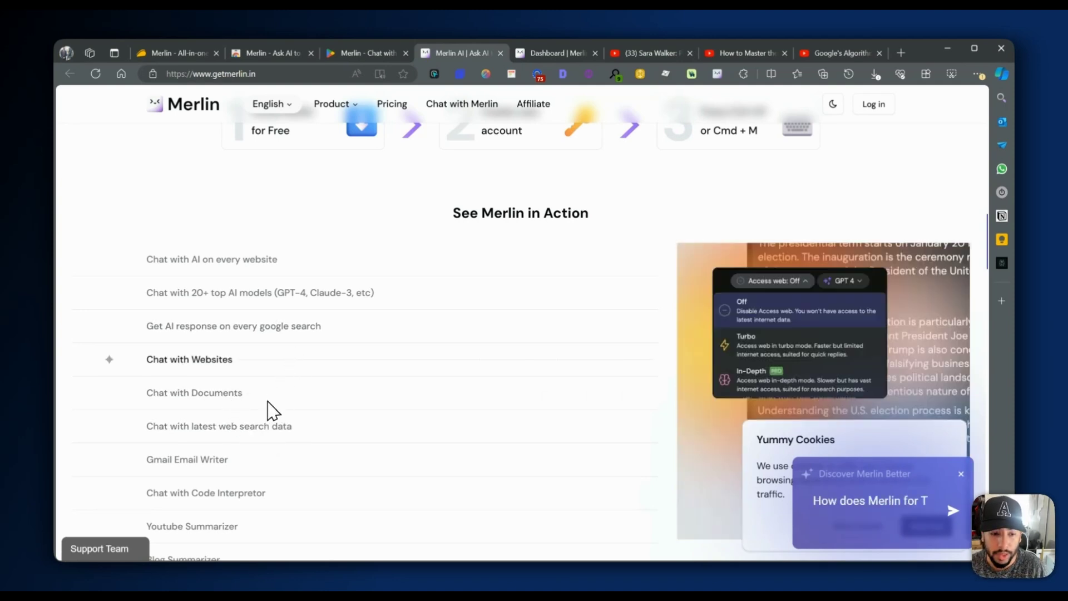
# - Scroll through the feature list from Blog Summarizer to Prompt library and Twitter commenter
pyautogui.scroll(-1, 262, 420)
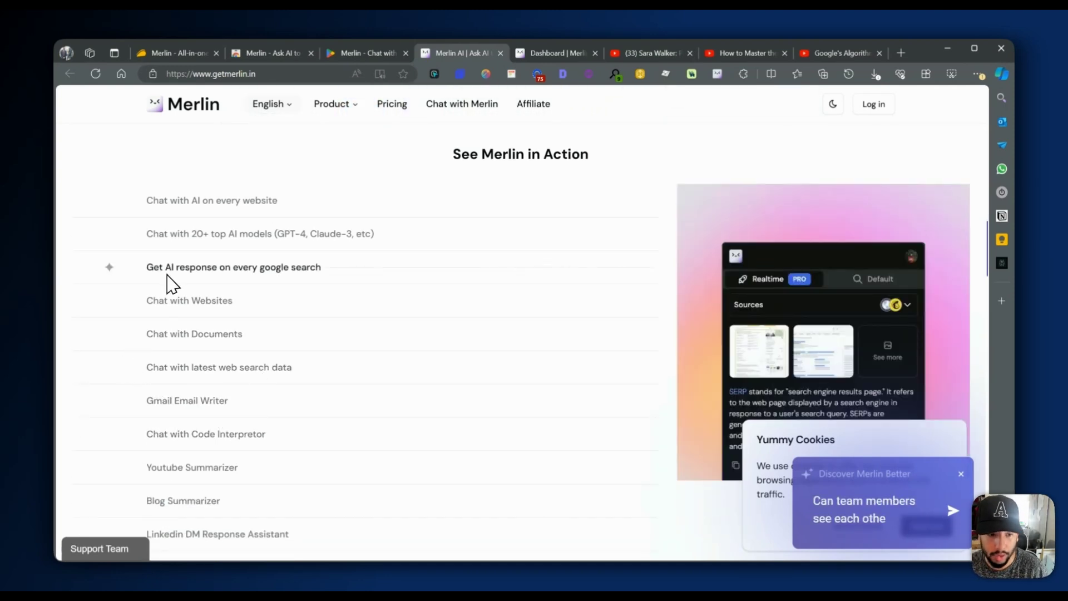
pyautogui.scroll(-1, 233, 441)
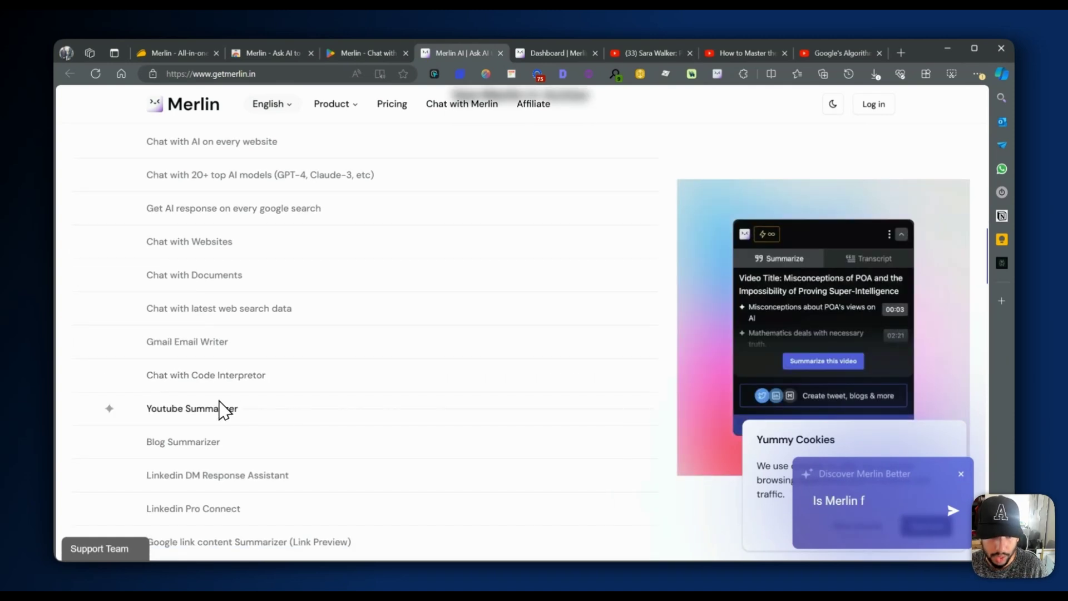
pyautogui.scroll(-1, 217, 411)
pyautogui.scroll(-1, 223, 415)
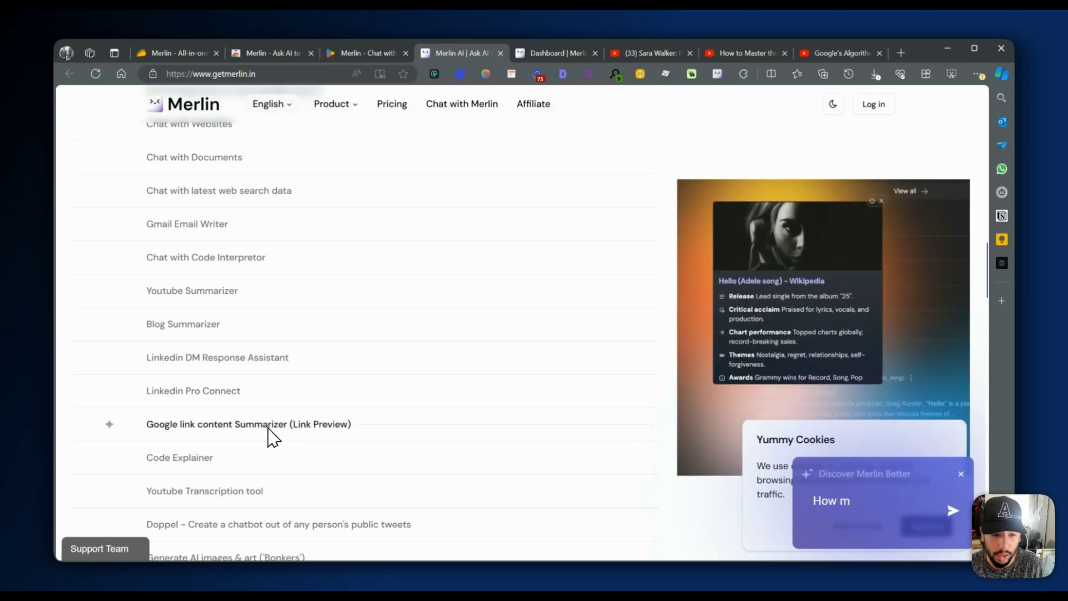
pyautogui.scroll(-1, 267, 420)
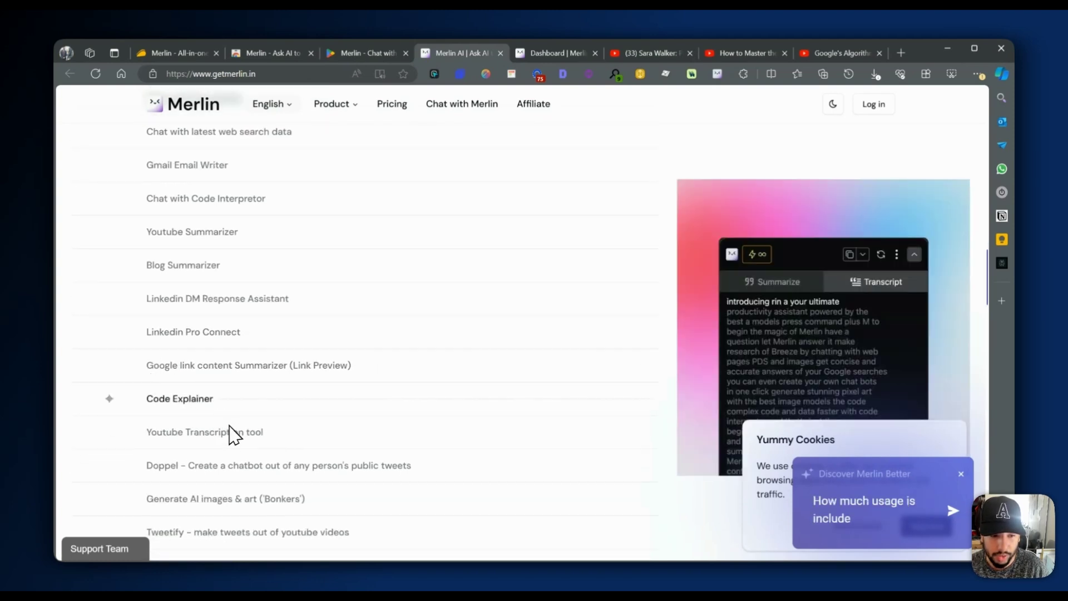
pyautogui.scroll(-2, 237, 446)
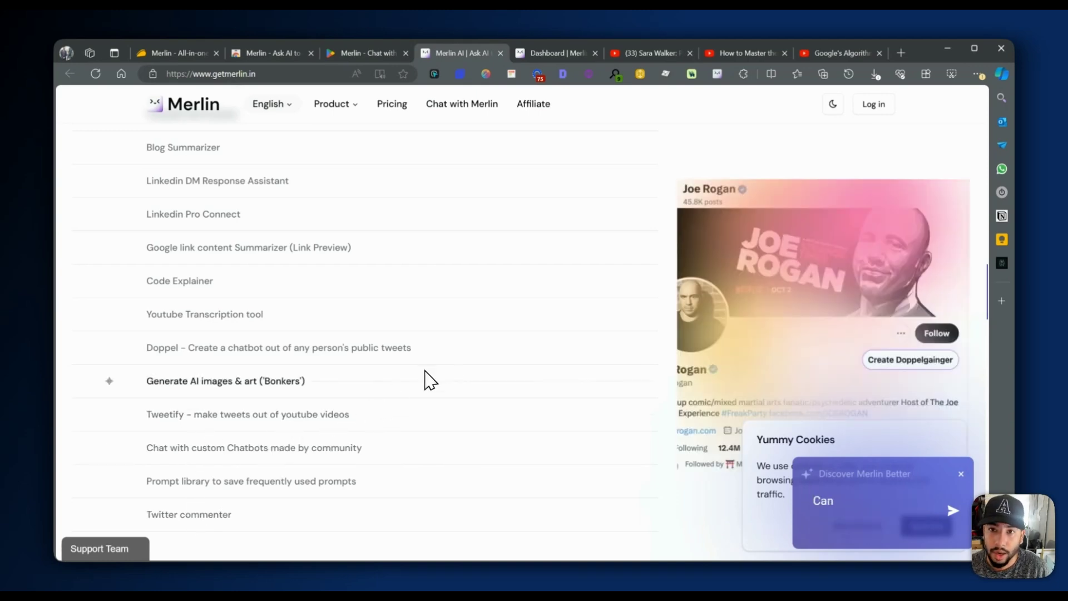
# - From the dashboard, open Chat With Merlin, browse the chatbot list, and toggle the side panel
pyautogui.click(523, 52)
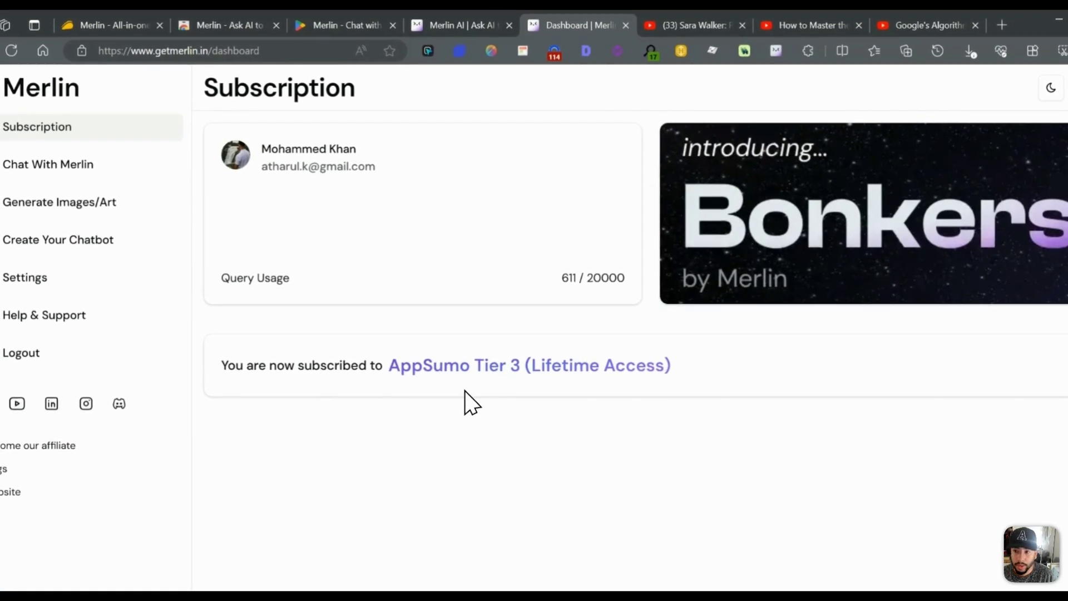
pyautogui.click(47, 164)
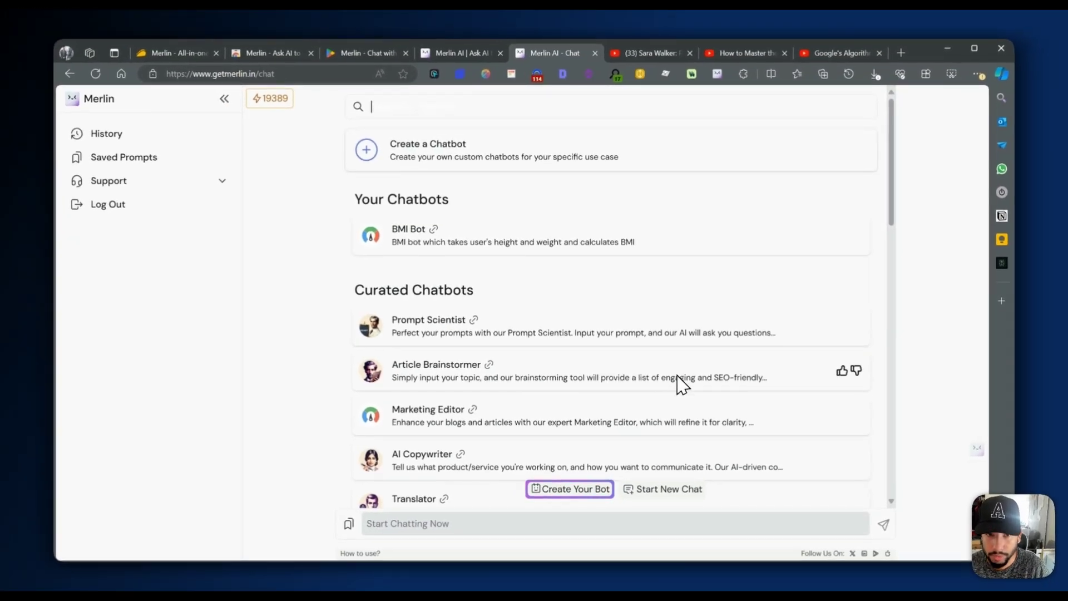
pyautogui.scroll(-3, 574, 371)
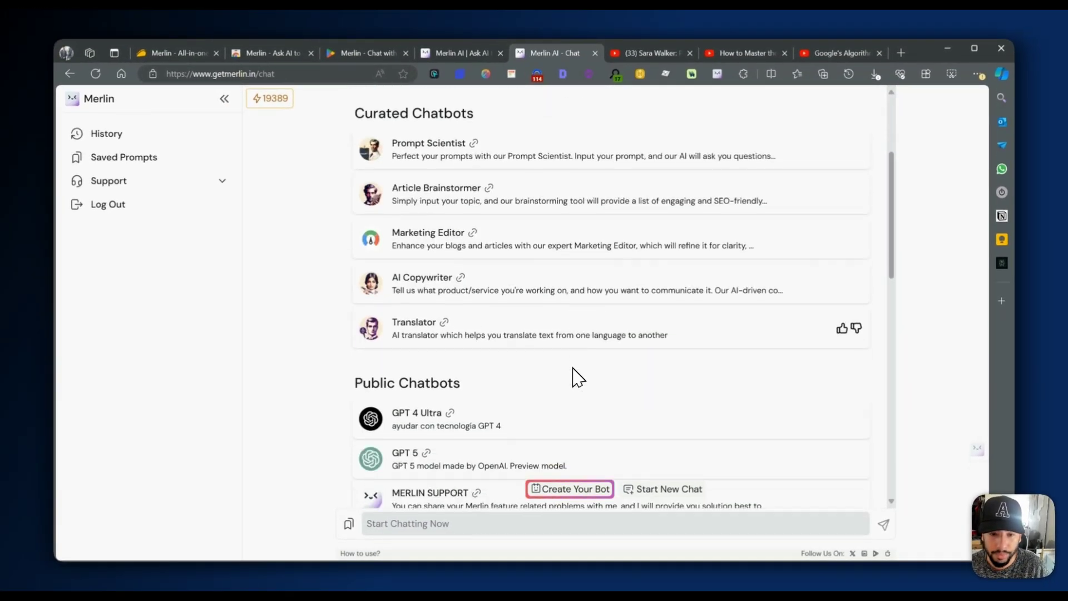
pyautogui.scroll(-3, 513, 399)
pyautogui.scroll(4, 468, 315)
pyautogui.scroll(-10, 439, 281)
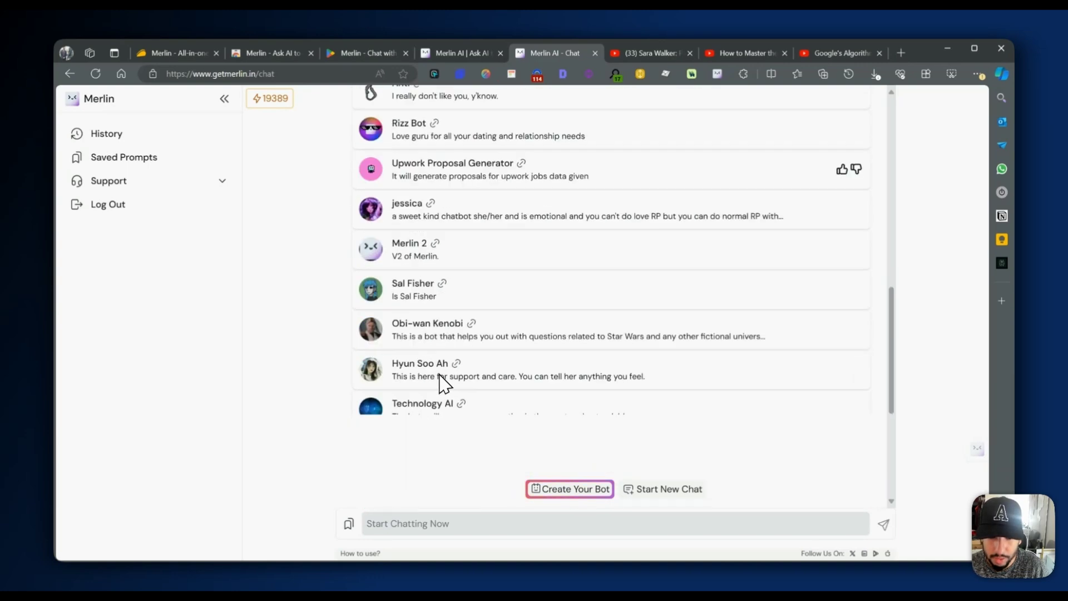
pyautogui.scroll(1, 428, 345)
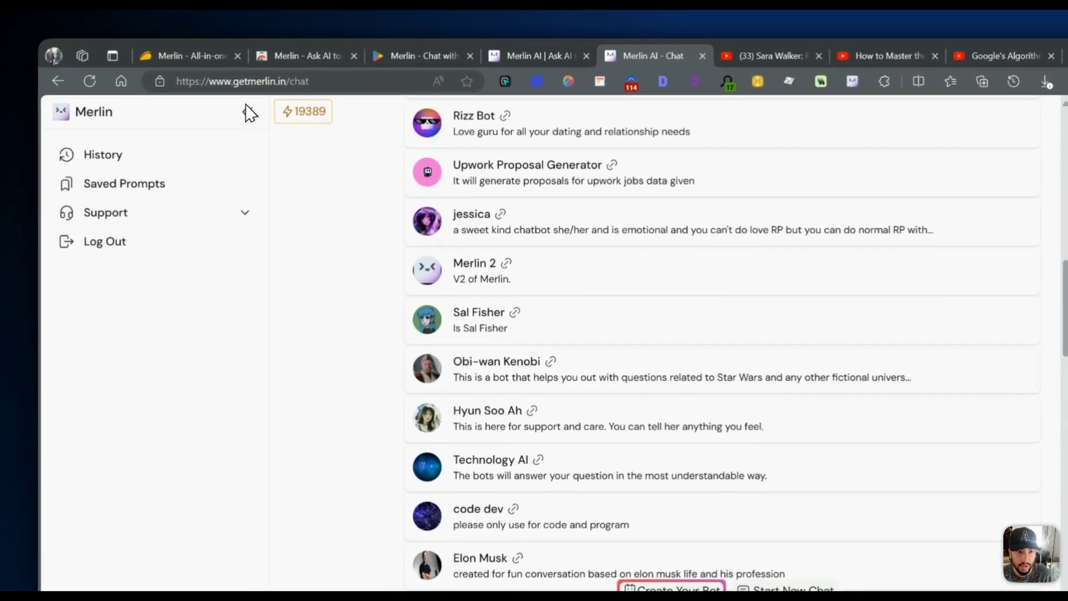
pyautogui.click(225, 99)
pyautogui.click(78, 97)
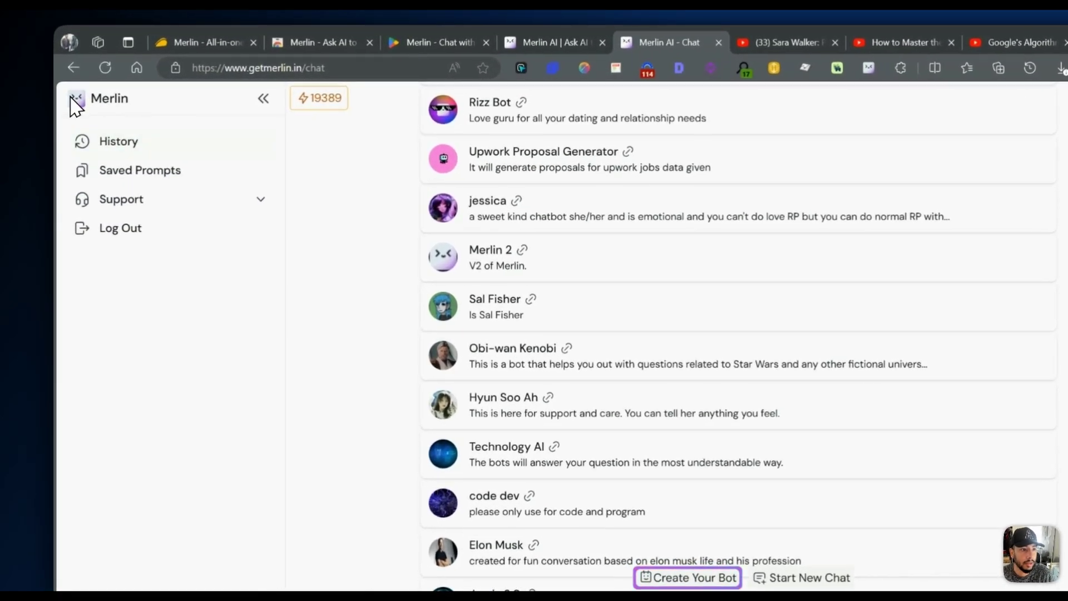
# - Return to the Subscription page showing 611 / 20000 queries and close the extra tabs
pyautogui.click(72, 99)
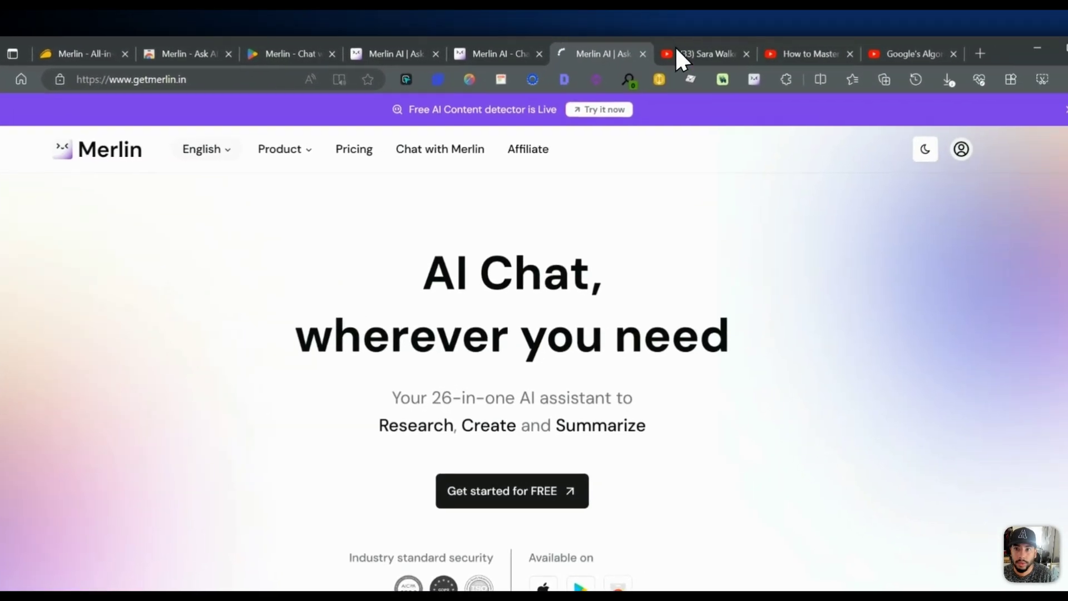
pyautogui.click(505, 52)
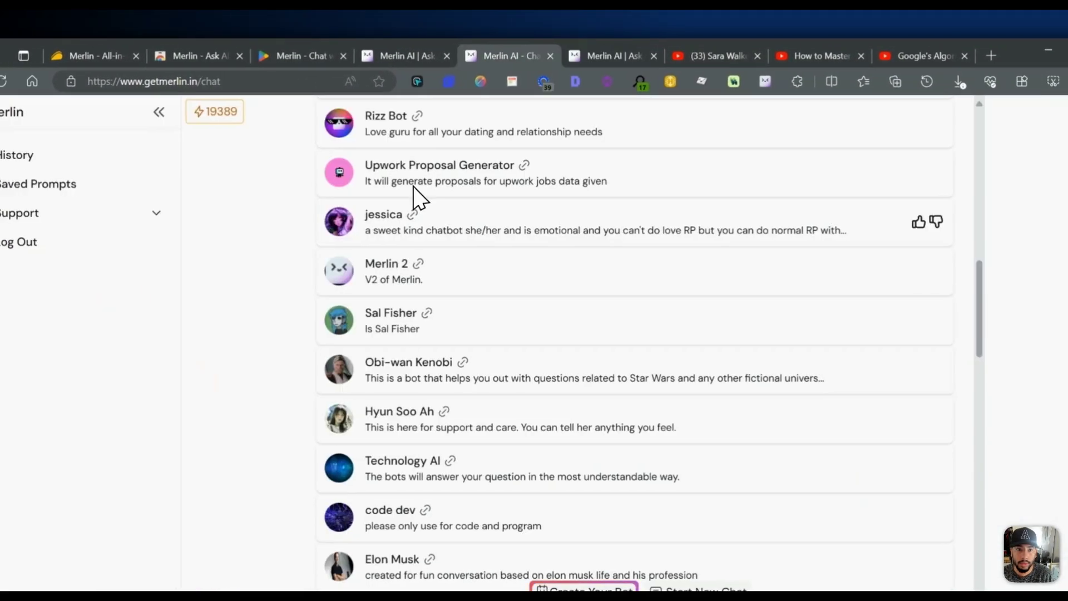
pyautogui.scroll(10, 412, 208)
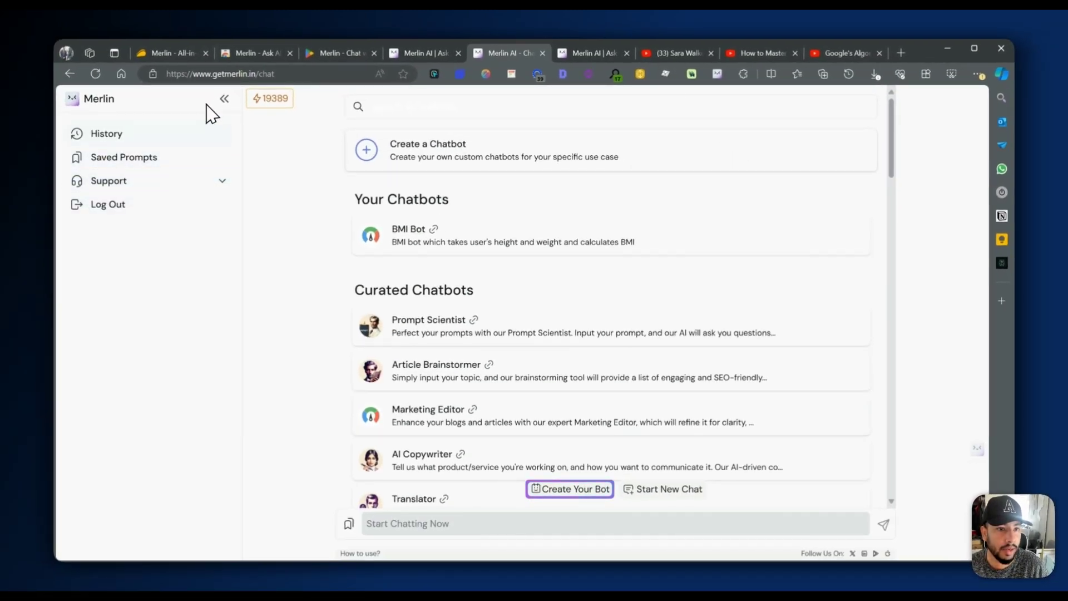
pyautogui.click(279, 110)
pyautogui.click(679, 55)
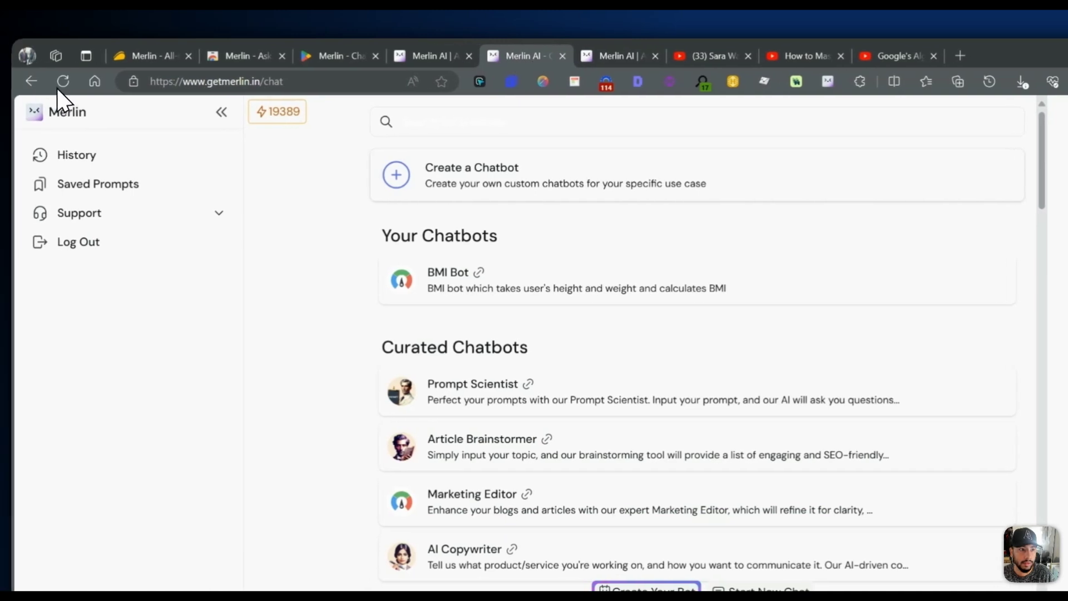
pyautogui.click(32, 82)
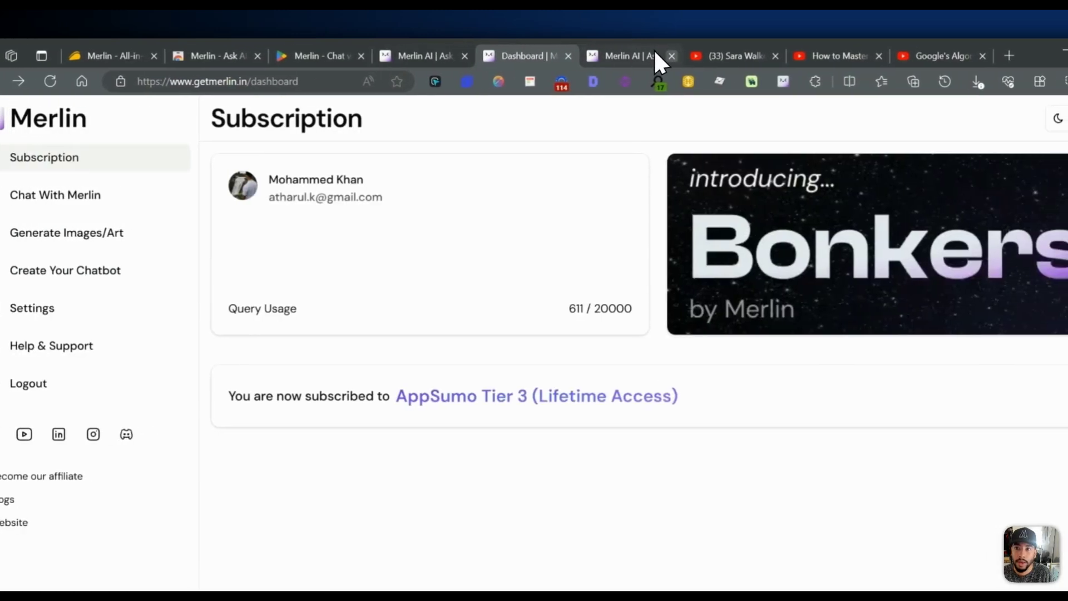
pyautogui.click(672, 55)
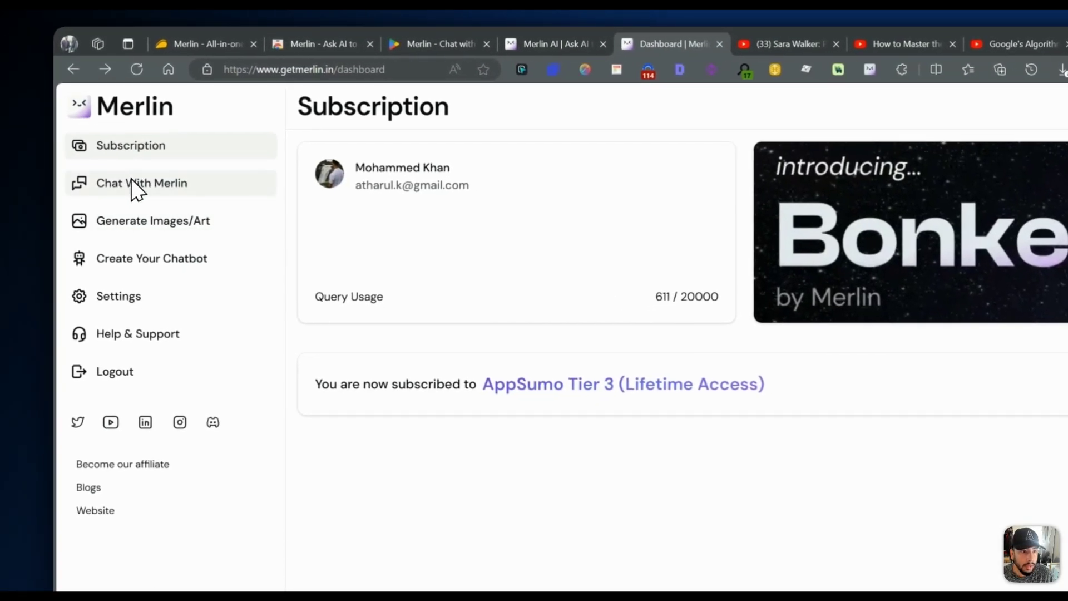
# - Generate an image of a spider flying through the city of Toronto
pyautogui.click(55, 195)
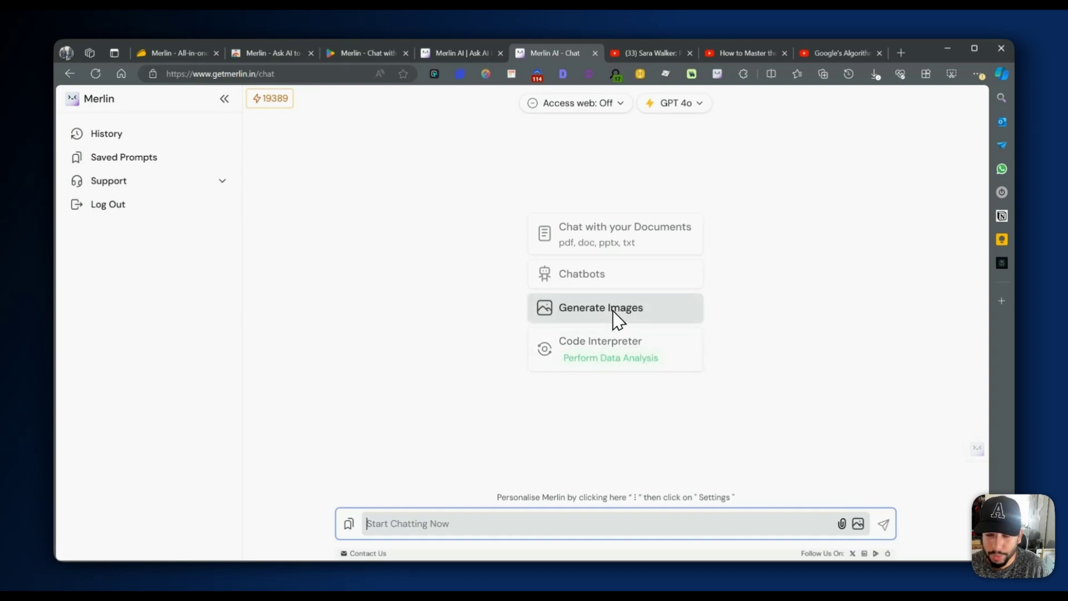
pyautogui.click(612, 311)
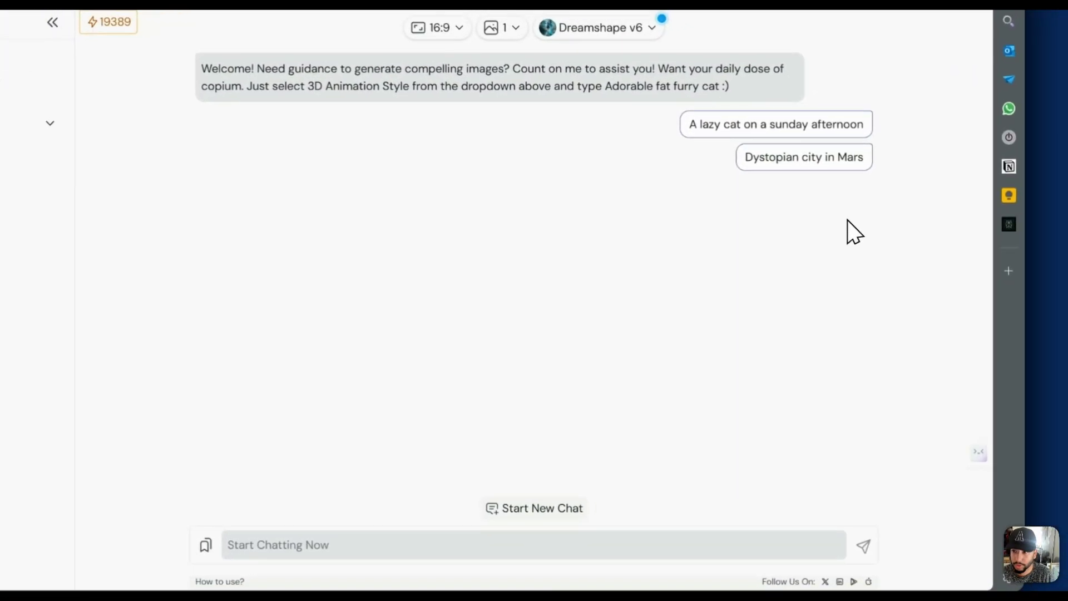
pyautogui.click(534, 538)
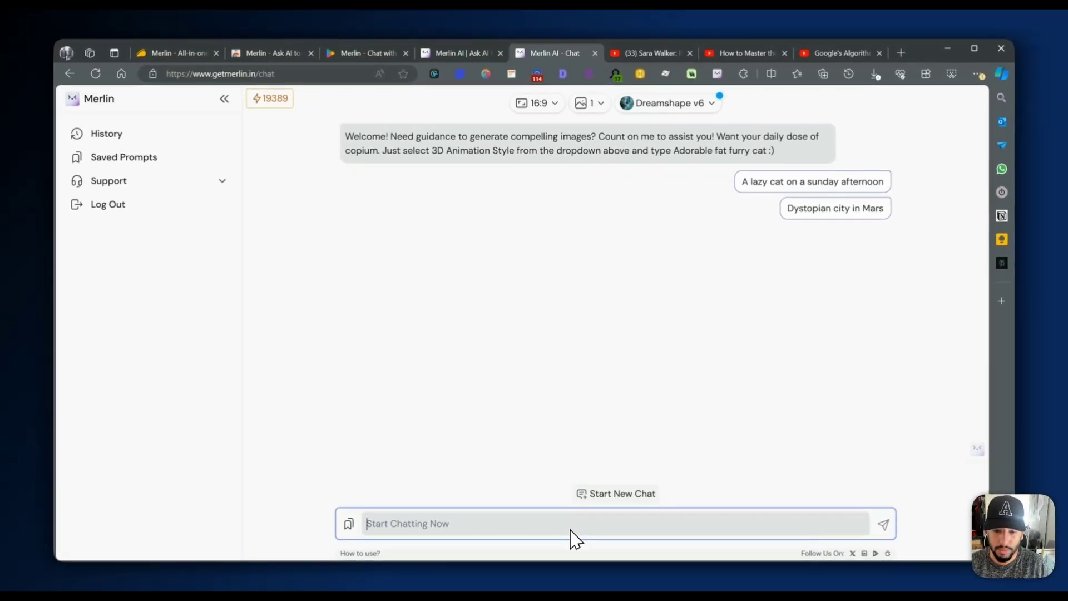
pyautogui.write('spi')
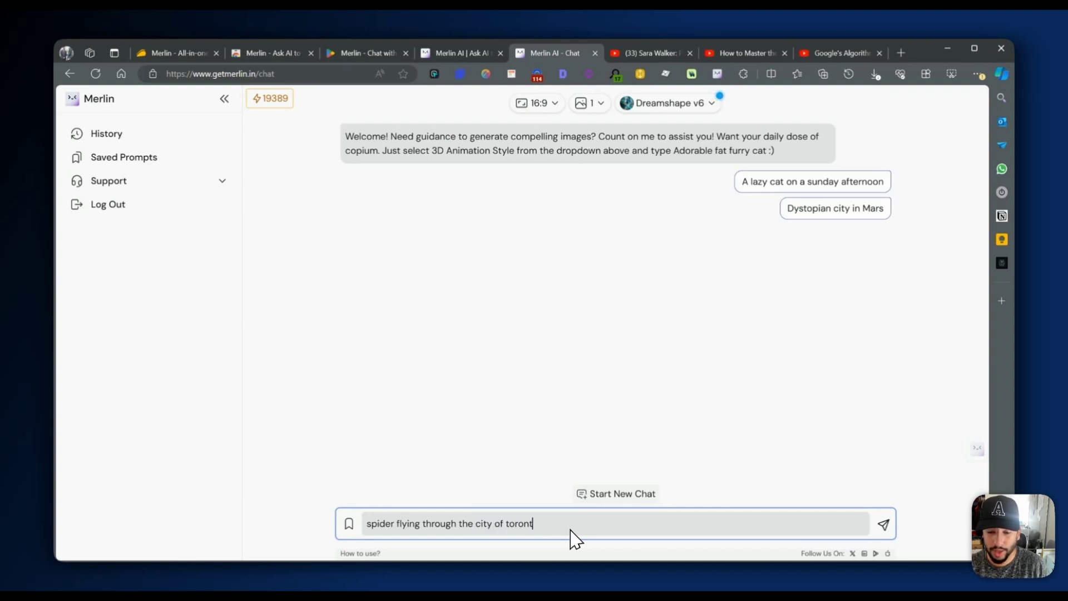
pyautogui.press('Return')
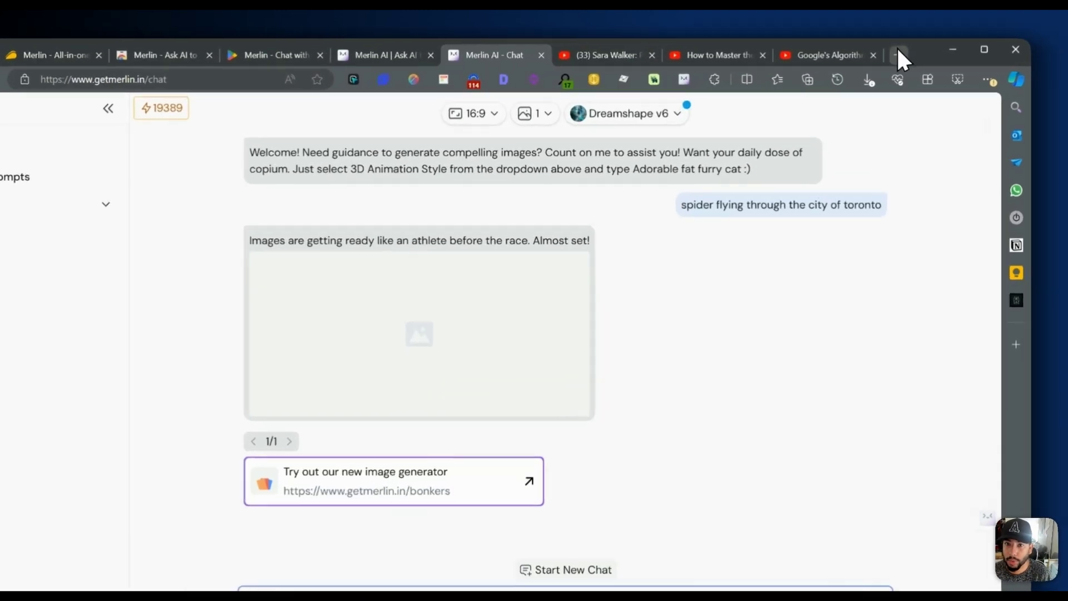
# - Switch the image model from Dreamshape v6 to DALL-E.3
pyautogui.click(901, 53)
pyautogui.click(456, 56)
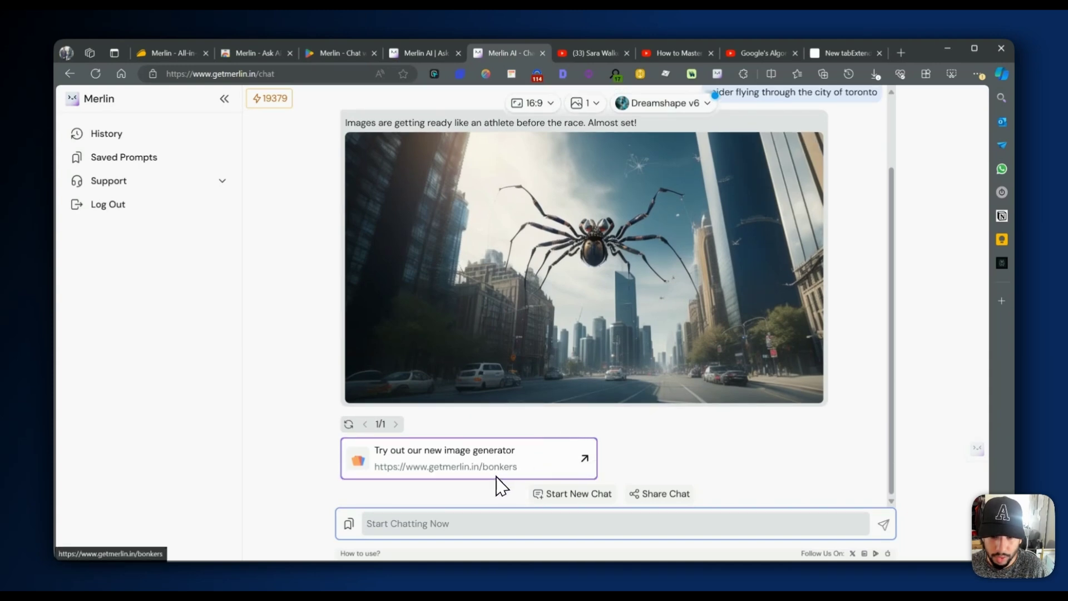
pyautogui.scroll(2, 590, 333)
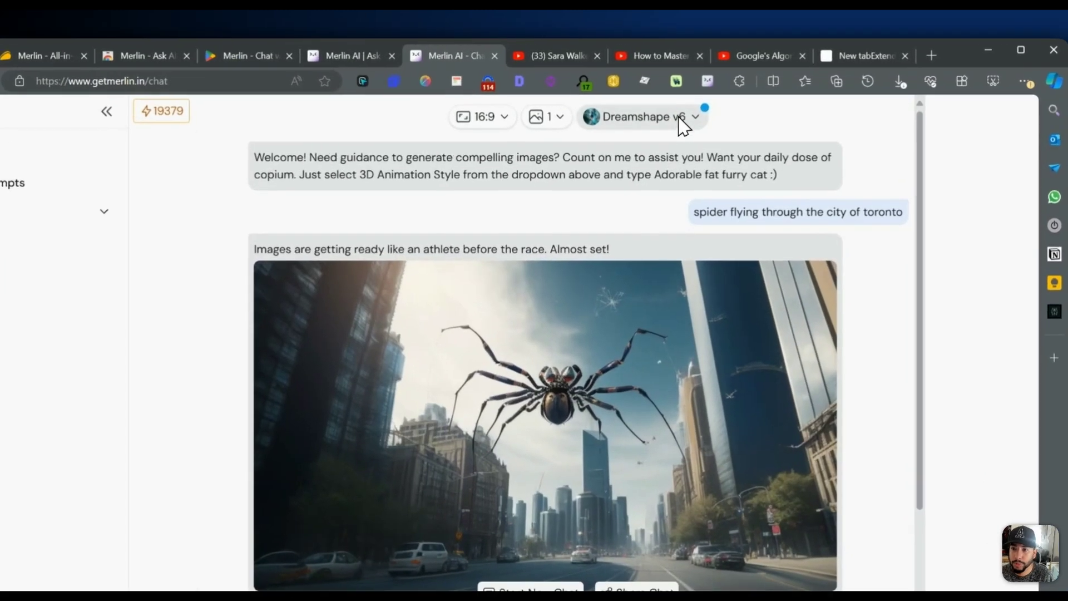
pyautogui.click(693, 102)
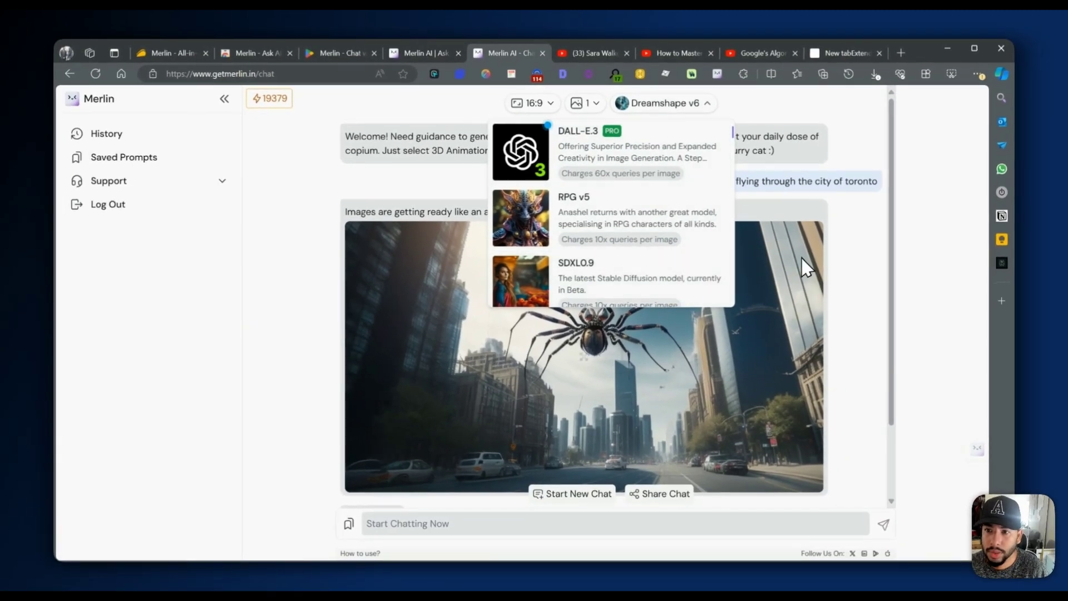
pyautogui.scroll(-3, 640, 251)
pyautogui.scroll(3, 635, 286)
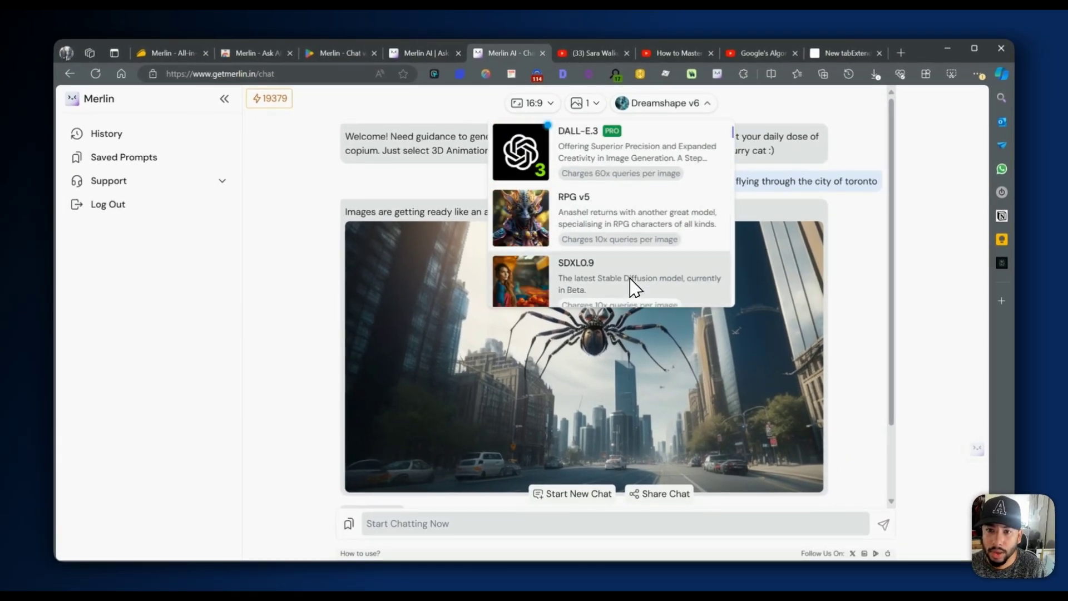
pyautogui.scroll(-6, 646, 209)
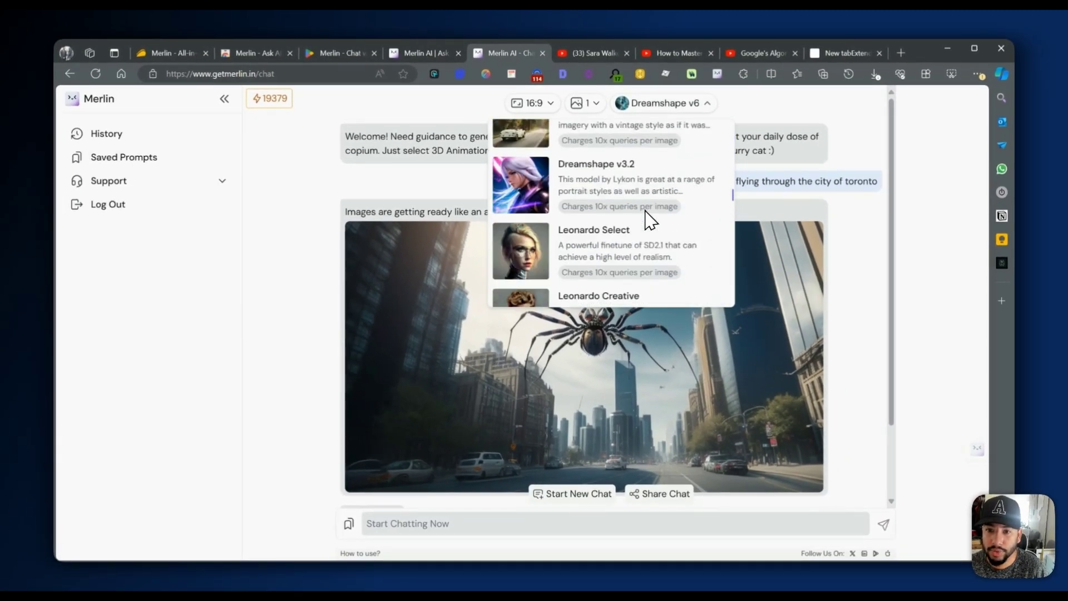
pyautogui.scroll(-5, 648, 220)
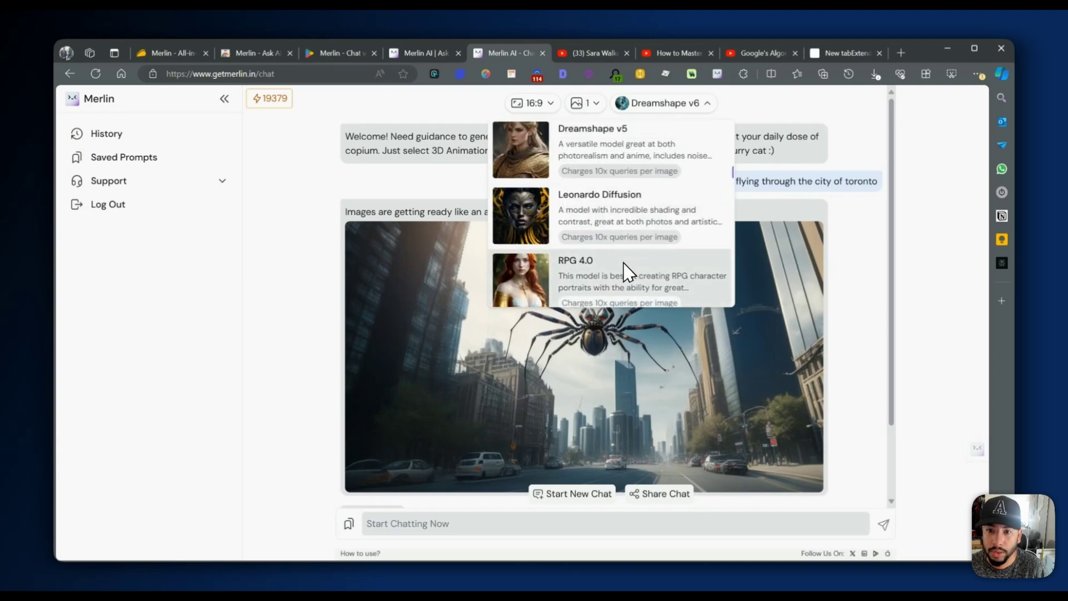
pyautogui.scroll(-2, 624, 264)
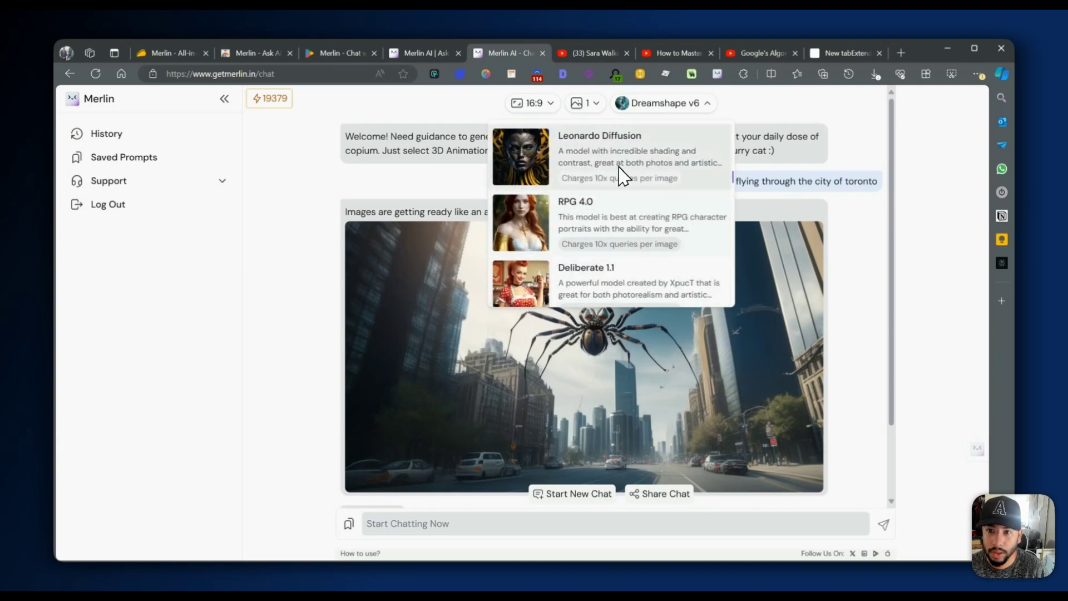
pyautogui.scroll(6, 632, 200)
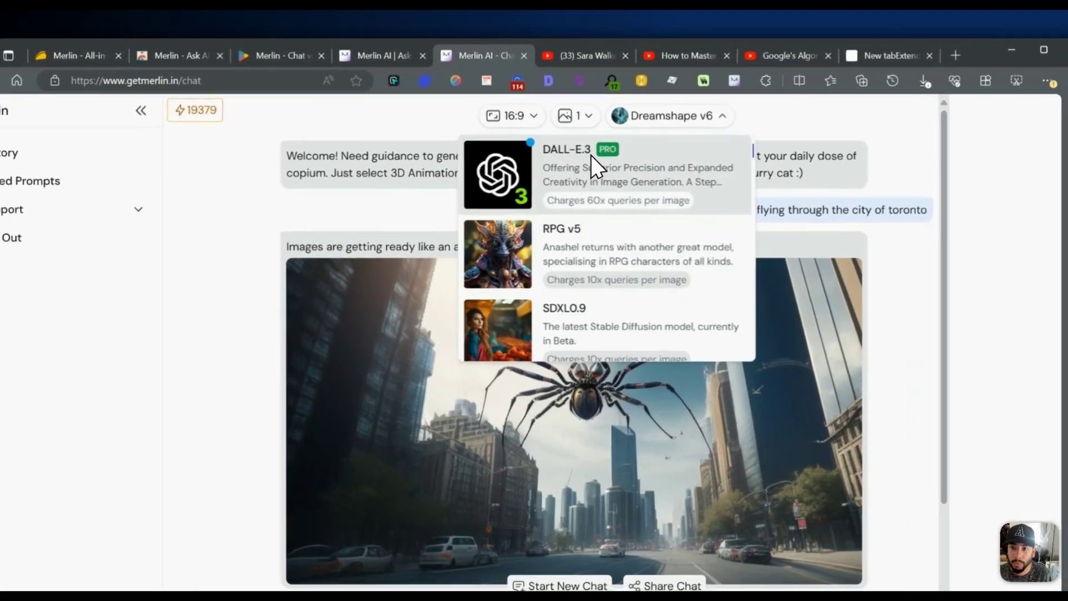
pyautogui.click(603, 146)
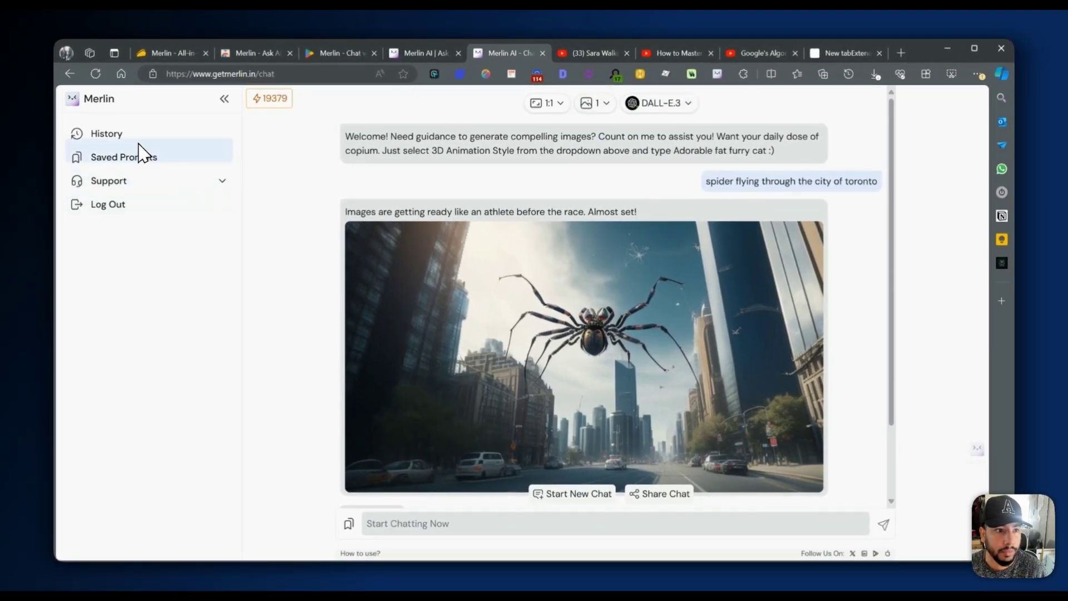
# - Open Chat With Merlin from the dashboard and attach google-about-SGE.pdf
pyautogui.click(100, 101)
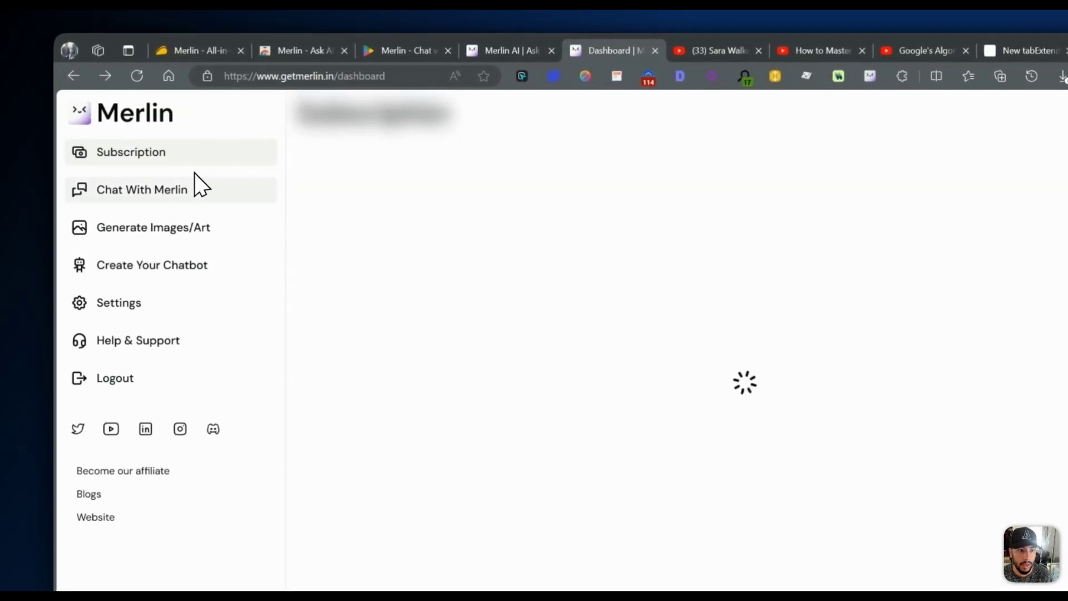
pyautogui.click(189, 187)
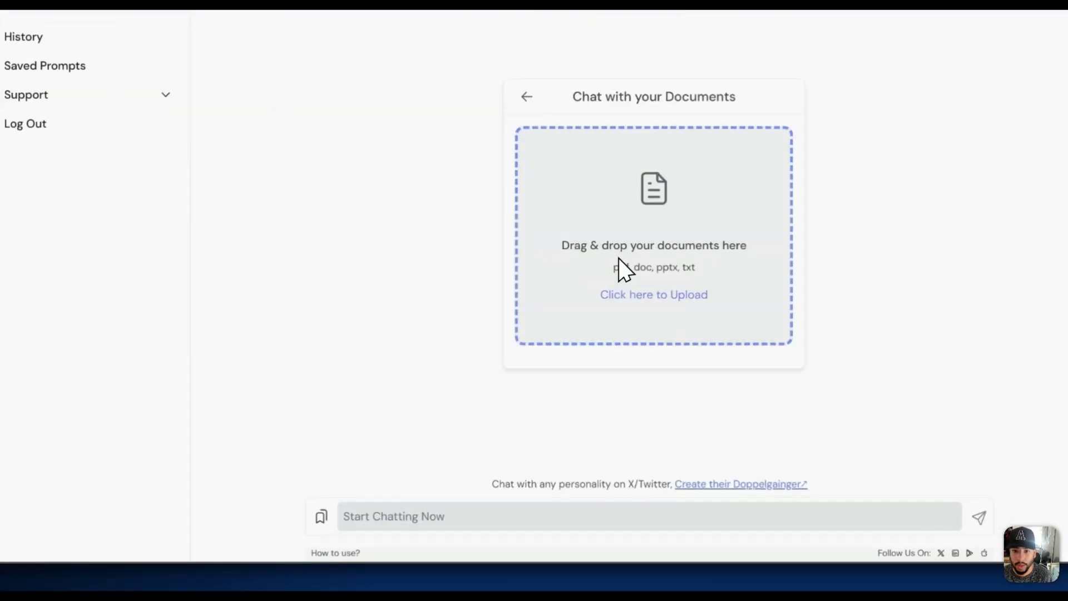
pyautogui.click(641, 317)
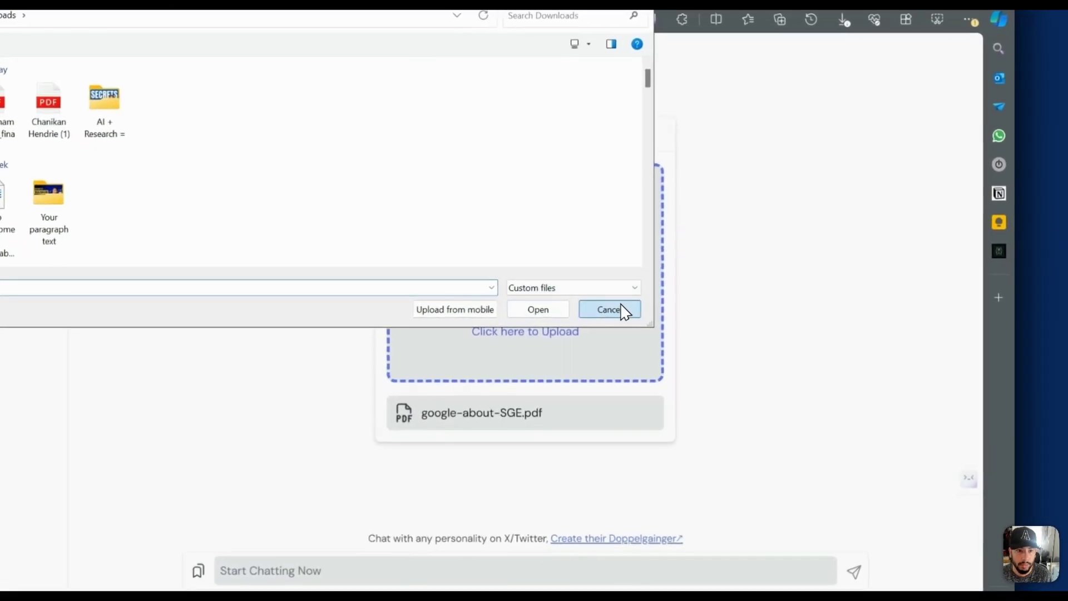
pyautogui.click(685, 311)
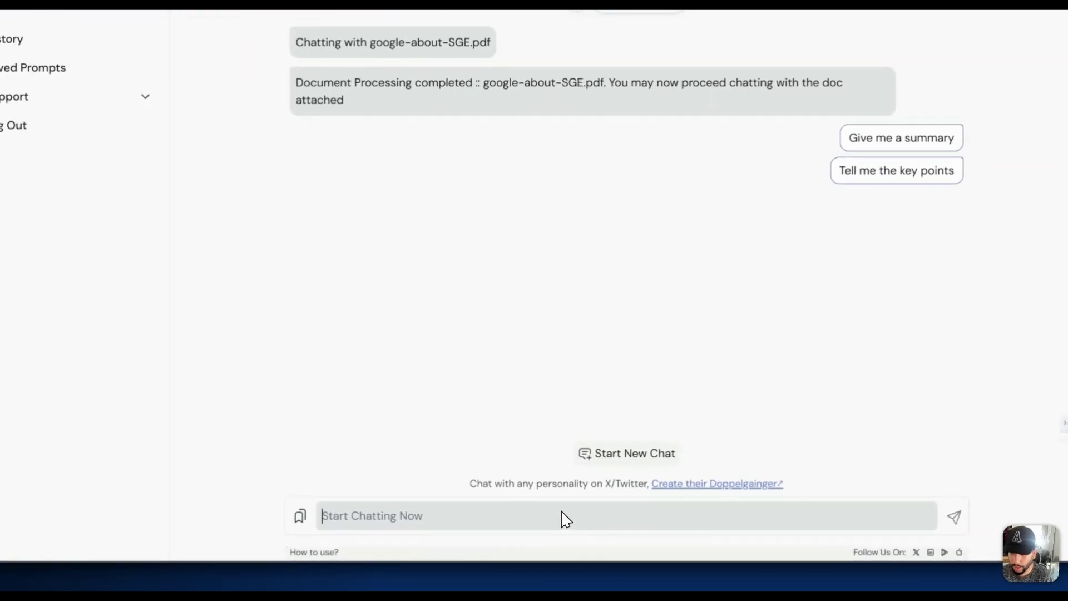
# - Using GPT 4o, ask for the PDF's top 5 key takeaways with an action plan for each
pyautogui.click(563, 525)
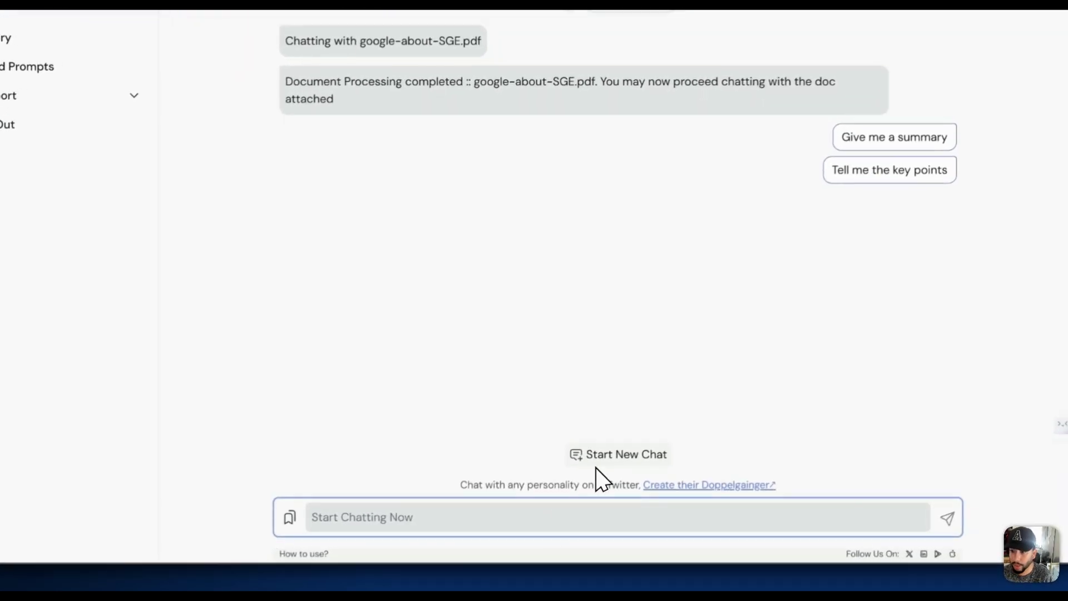
pyautogui.click(613, 108)
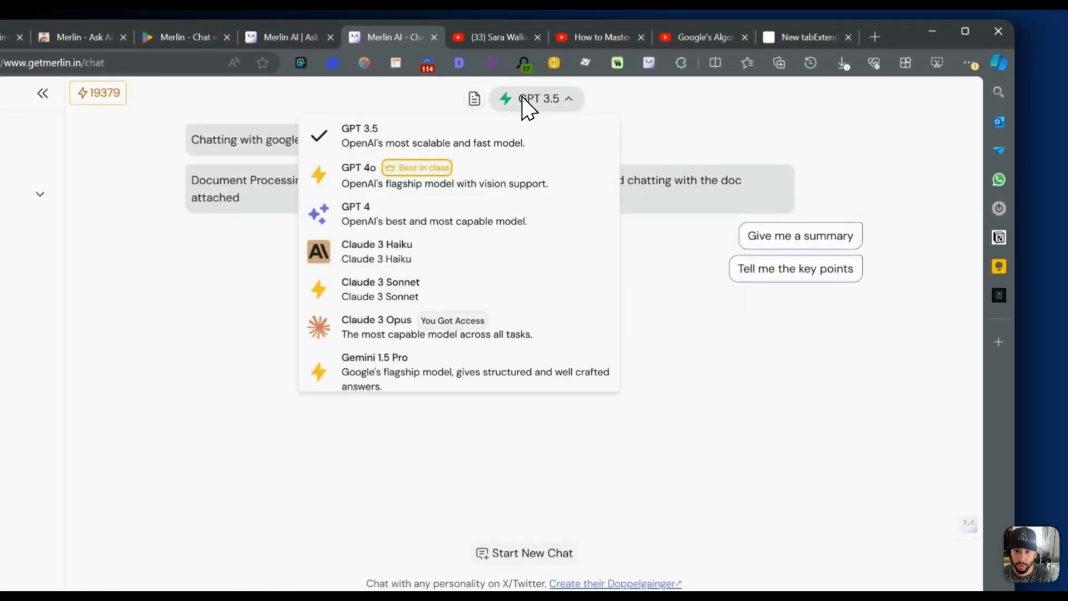
pyautogui.click(359, 170)
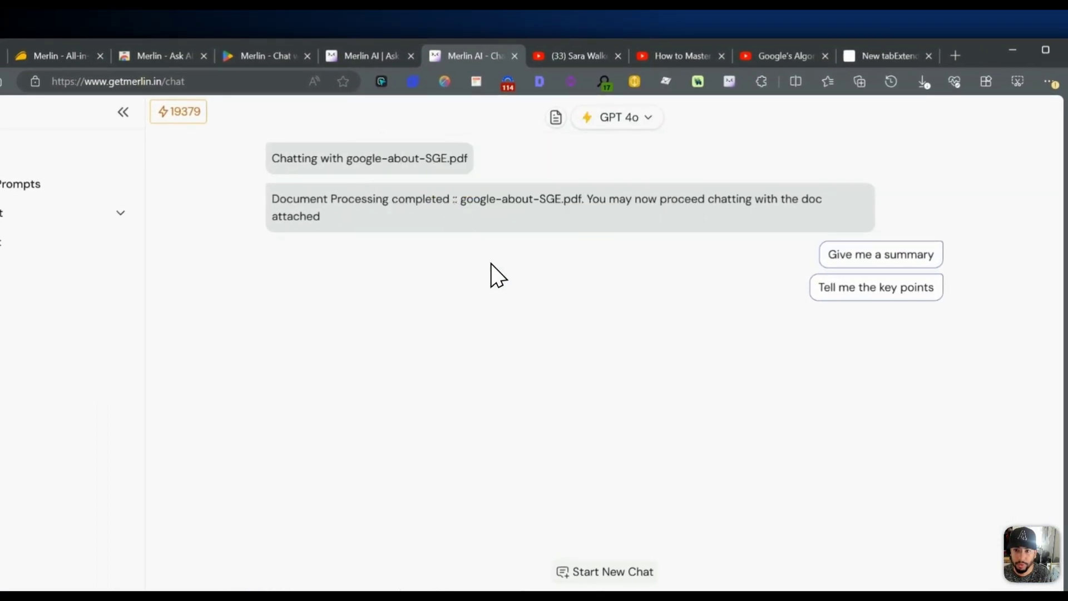
pyautogui.click(562, 515)
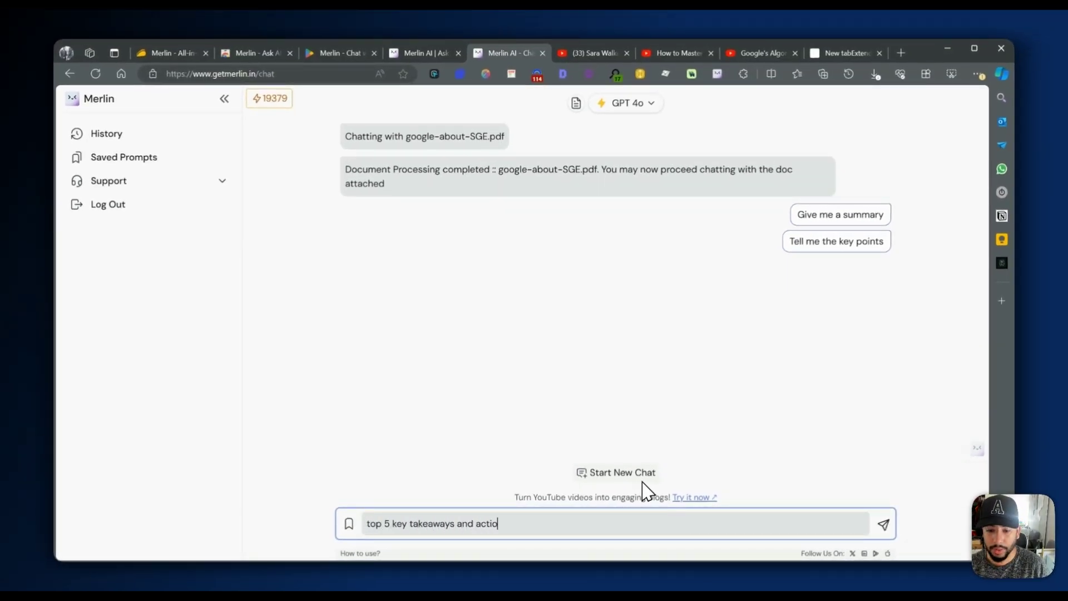
pyautogui.write('ch')
pyautogui.press('Return')
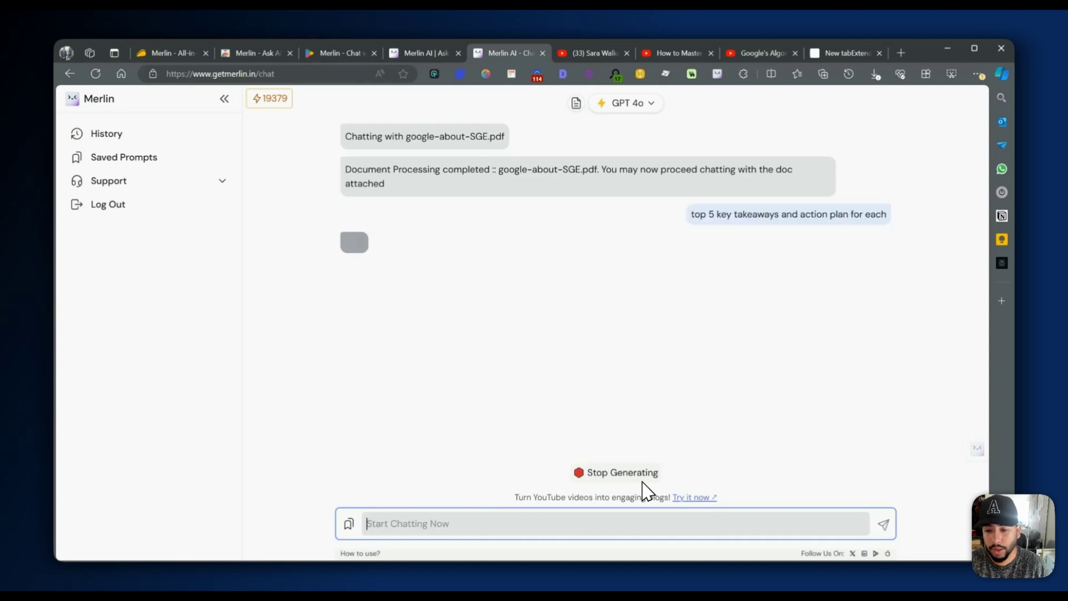
# - Search Google for the latest Boston vs Dallas NBA box score and get Merlin's live-search answer
pyautogui.click(838, 53)
pyautogui.write('google.com')
pyautogui.press('Return')
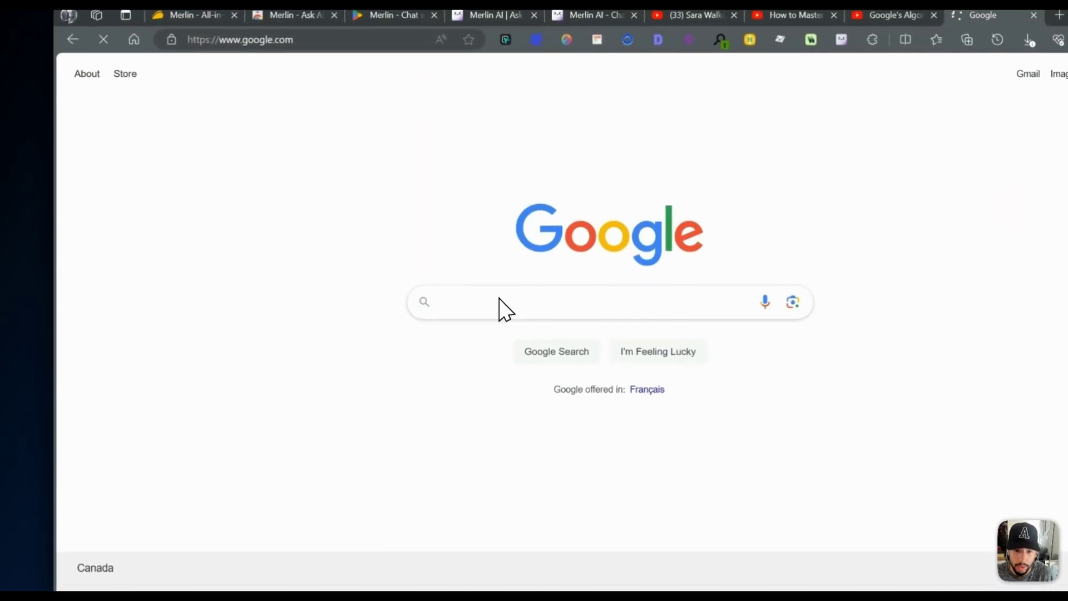
pyautogui.click(500, 300)
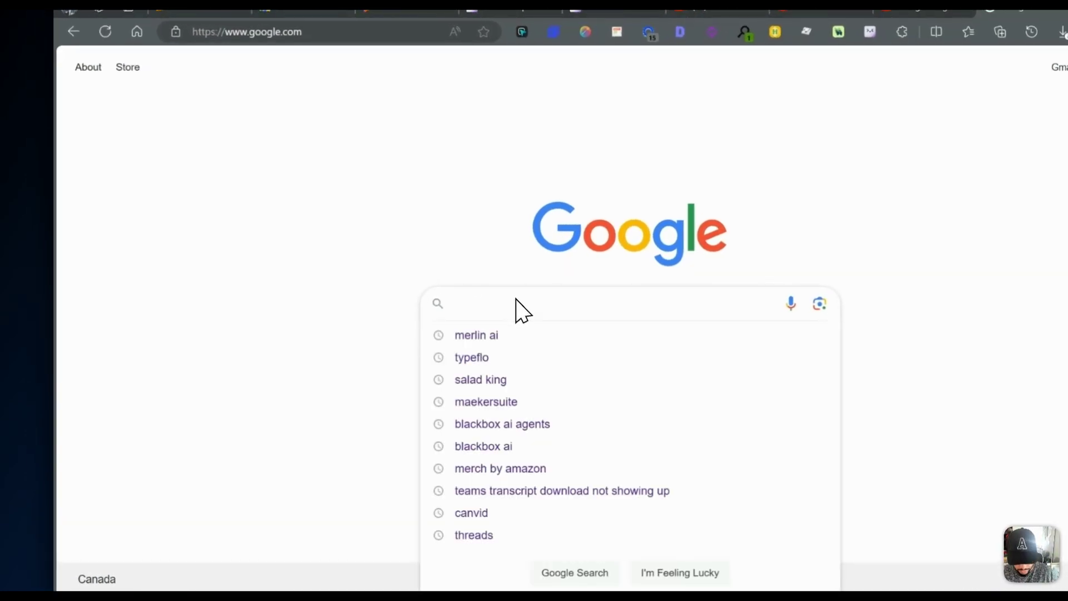
pyautogui.write('whats the latest ')
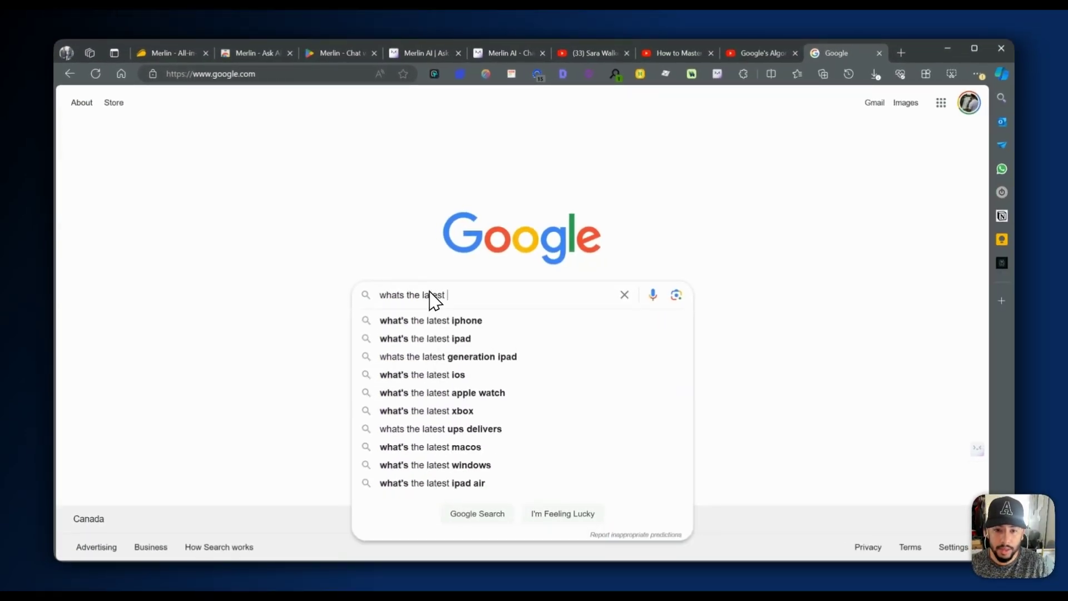
pyautogui.write('box score ')
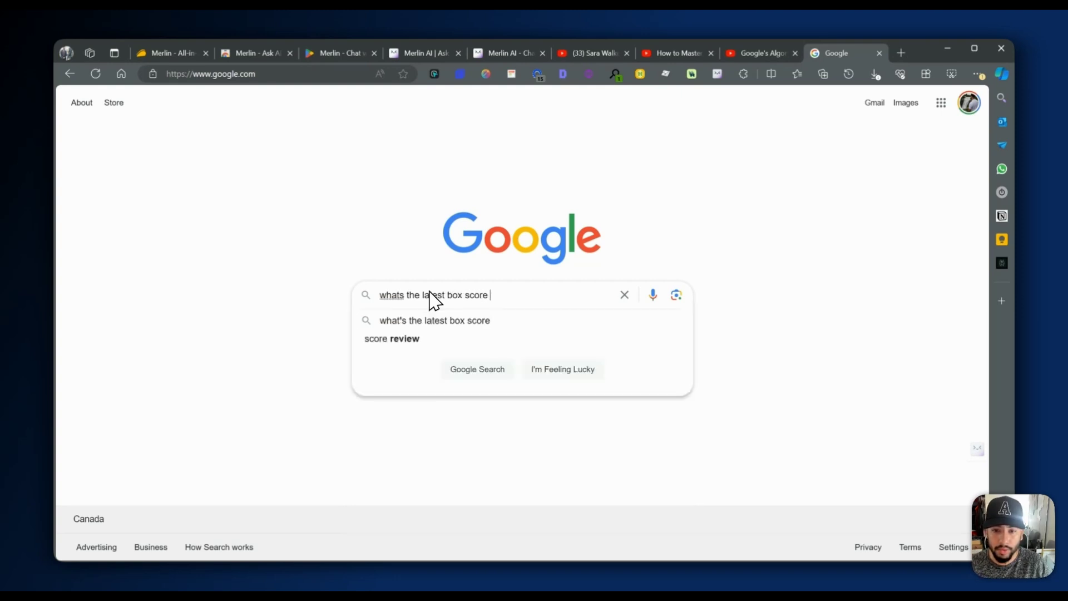
pyautogui.write('for the boston and ')
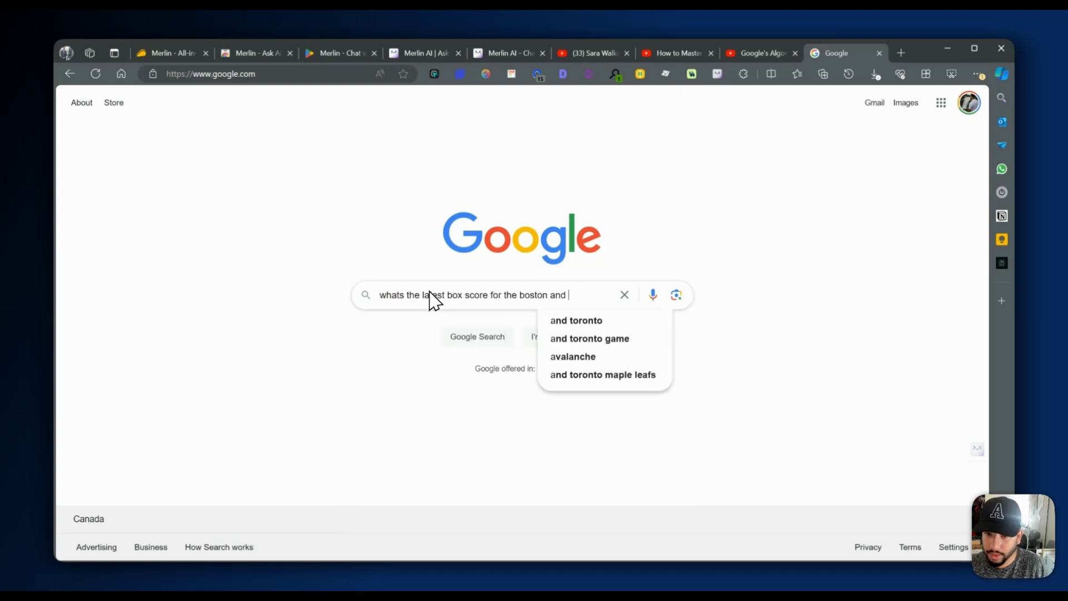
pyautogui.write('dallas ')
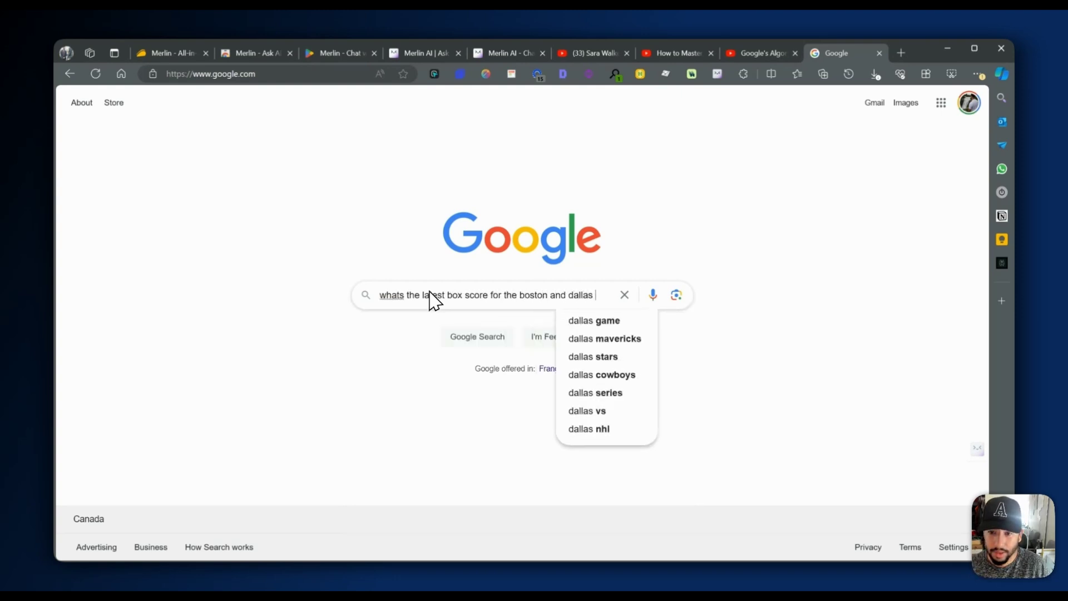
pyautogui.write('nba game')
pyautogui.press('Return')
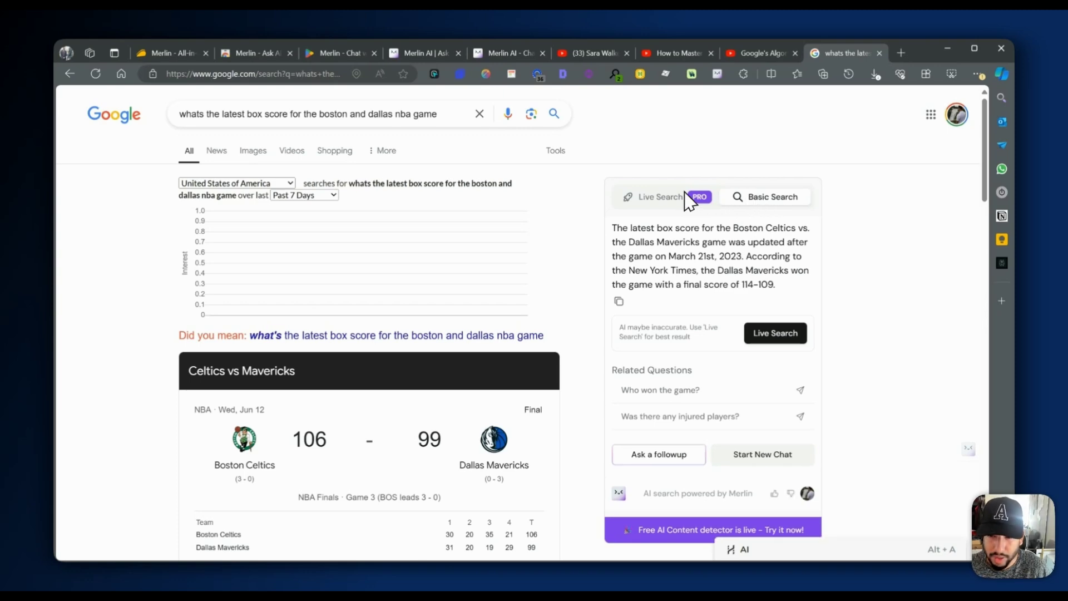
pyautogui.click(659, 197)
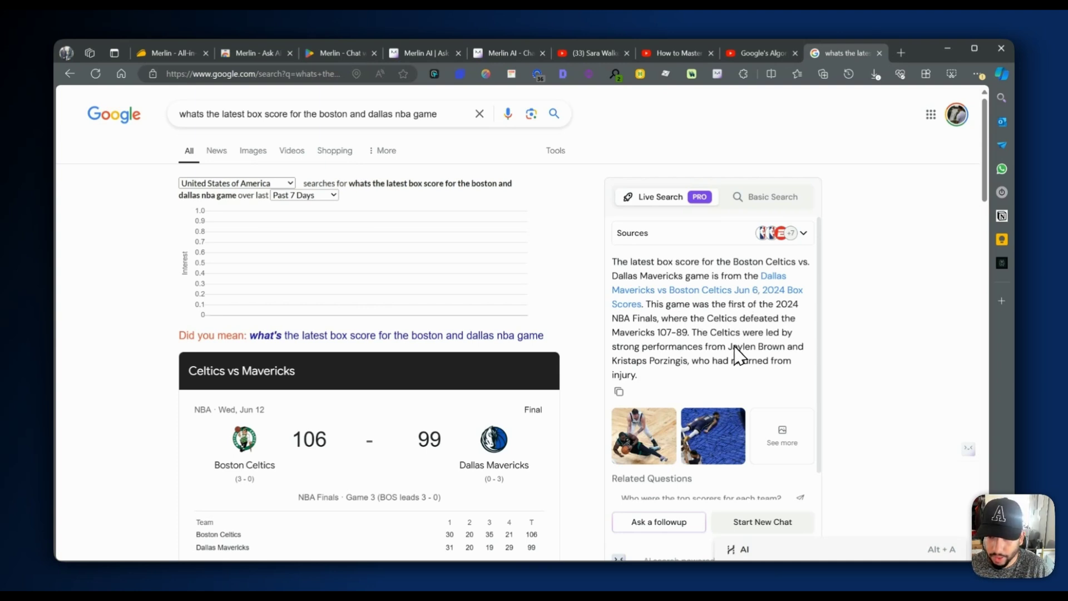
pyautogui.scroll(-2, 699, 349)
pyautogui.scroll(-1, 699, 345)
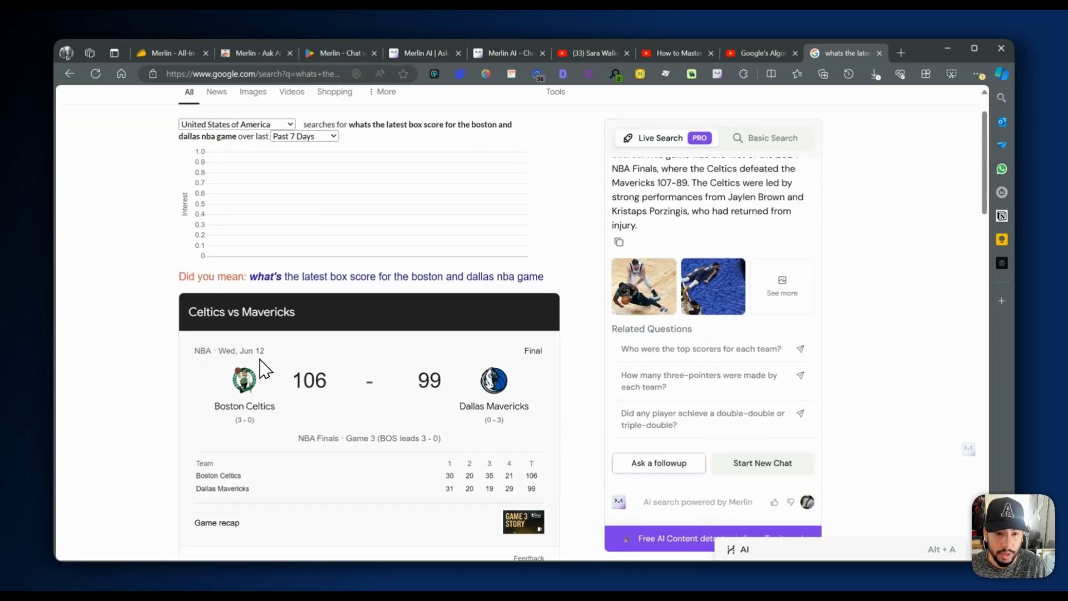
pyautogui.scroll(-1, 735, 456)
pyautogui.scroll(2, 848, 371)
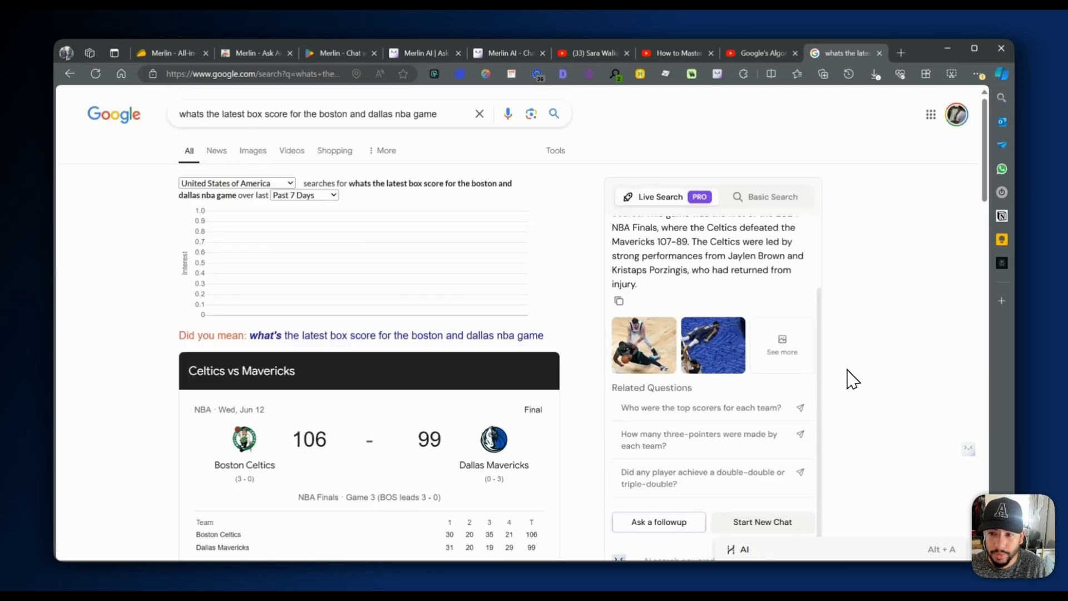
# - Replace the query with 'what is a diffusion model' and have Merlin answer with Live Search
pyautogui.doubleClick(440, 115)
pyautogui.moveTo(439, 115); pyautogui.dragTo(184, 115)
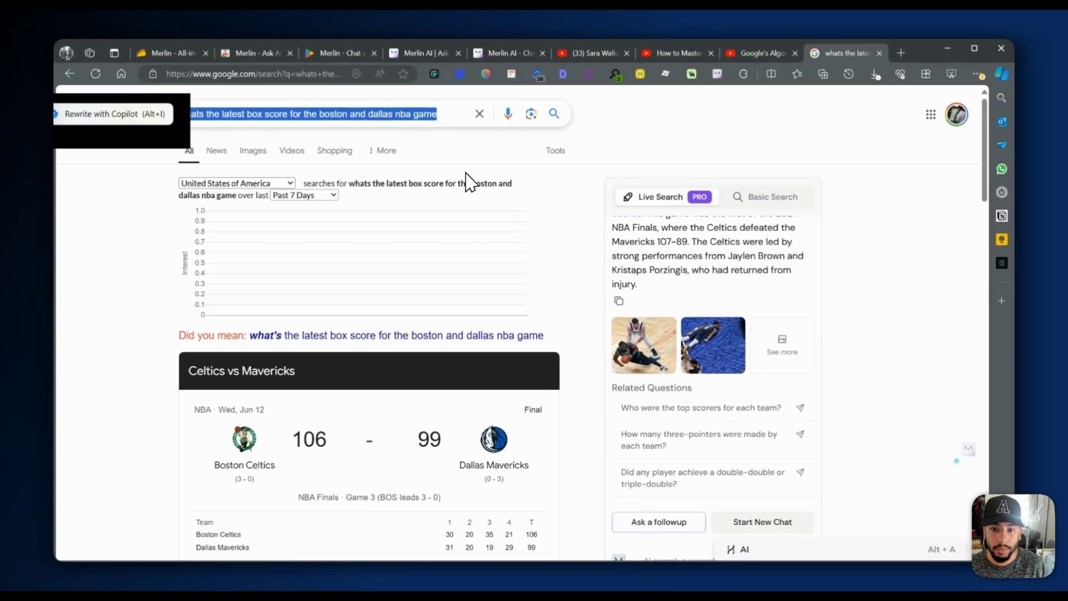
pyautogui.write('what is a dif')
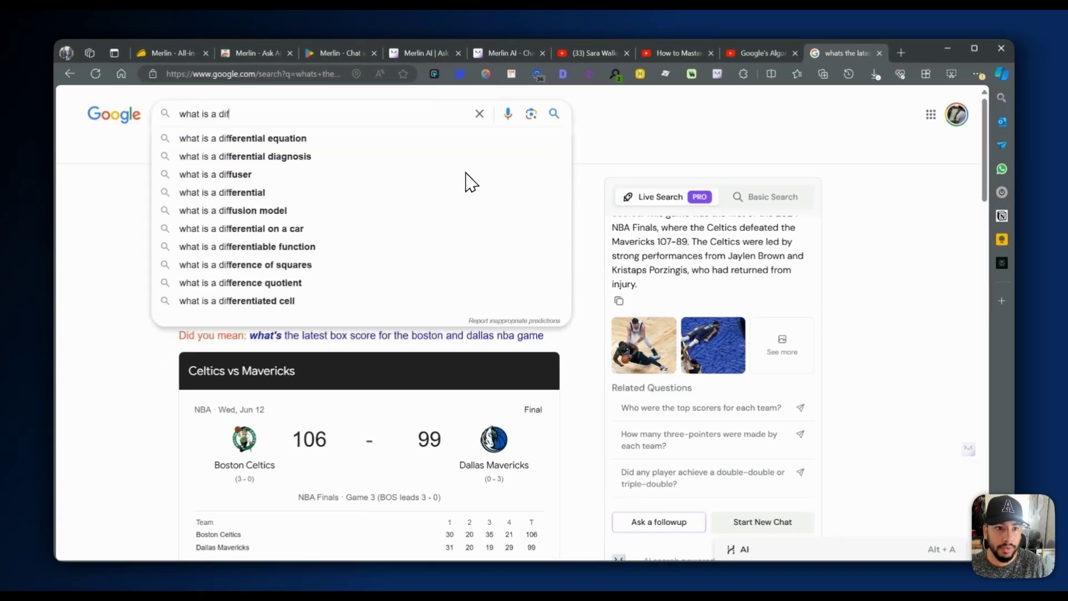
pyautogui.write('fusion model')
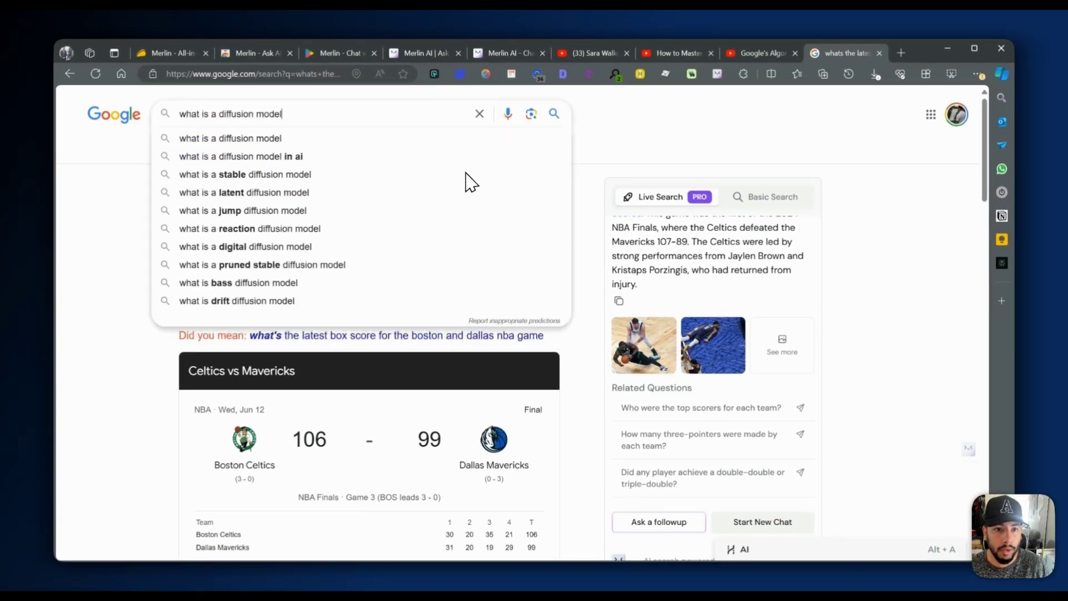
pyautogui.press('Return')
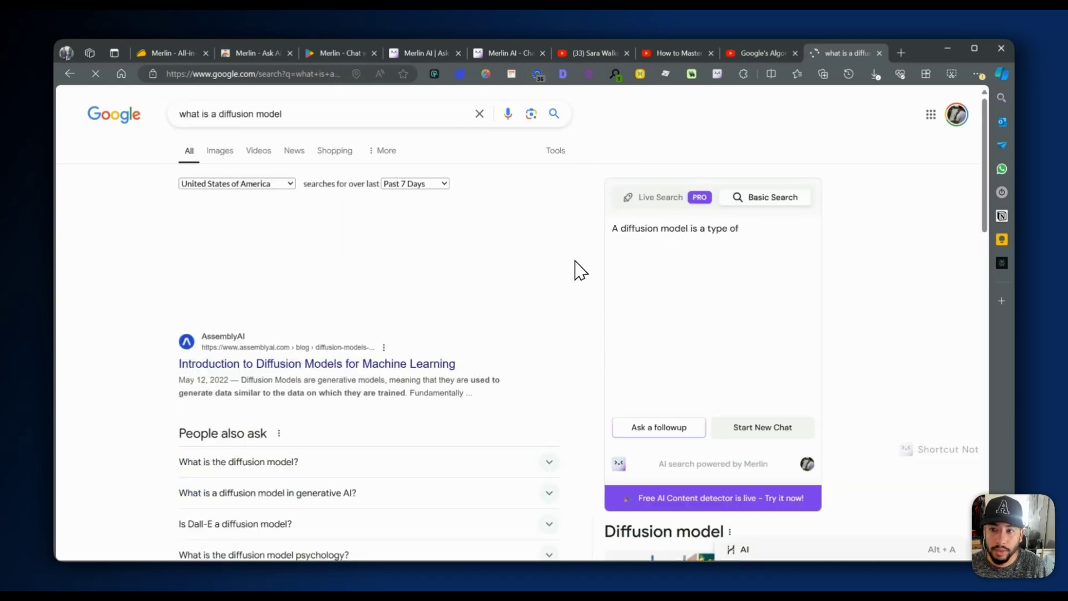
pyautogui.click(661, 197)
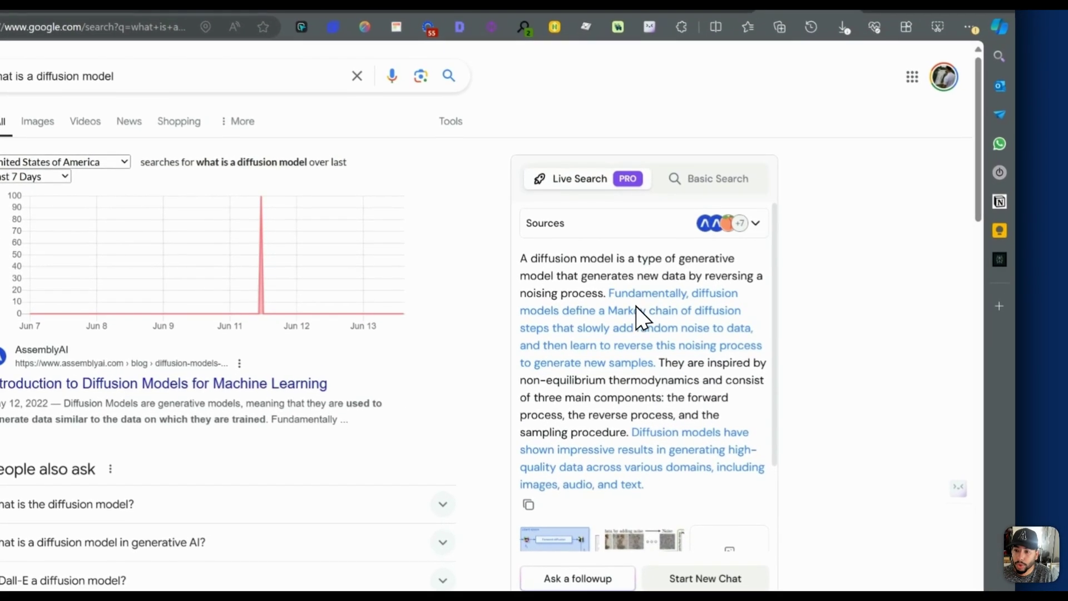
# - Check Merlin's cited source article, then ask the related question about types of diffusion models
pyautogui.click(706, 295)
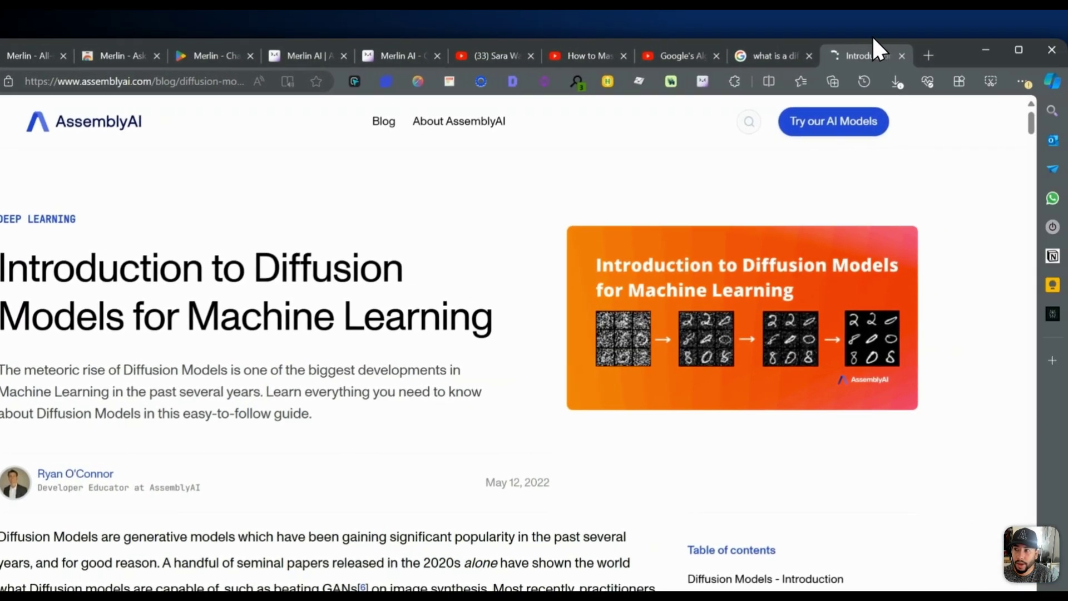
pyautogui.click(889, 56)
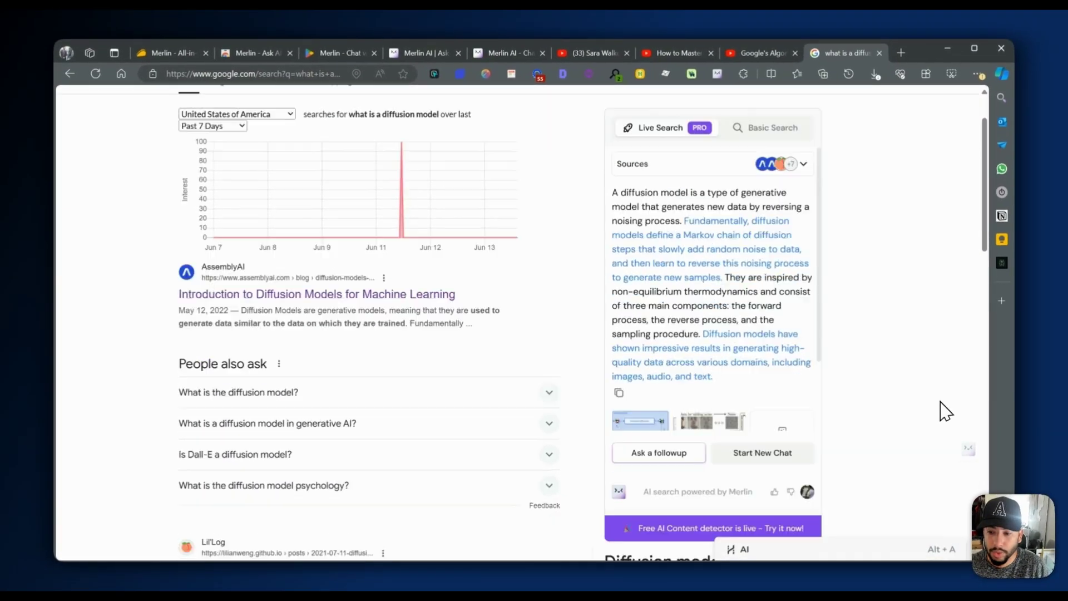
pyautogui.scroll(-1, 887, 389)
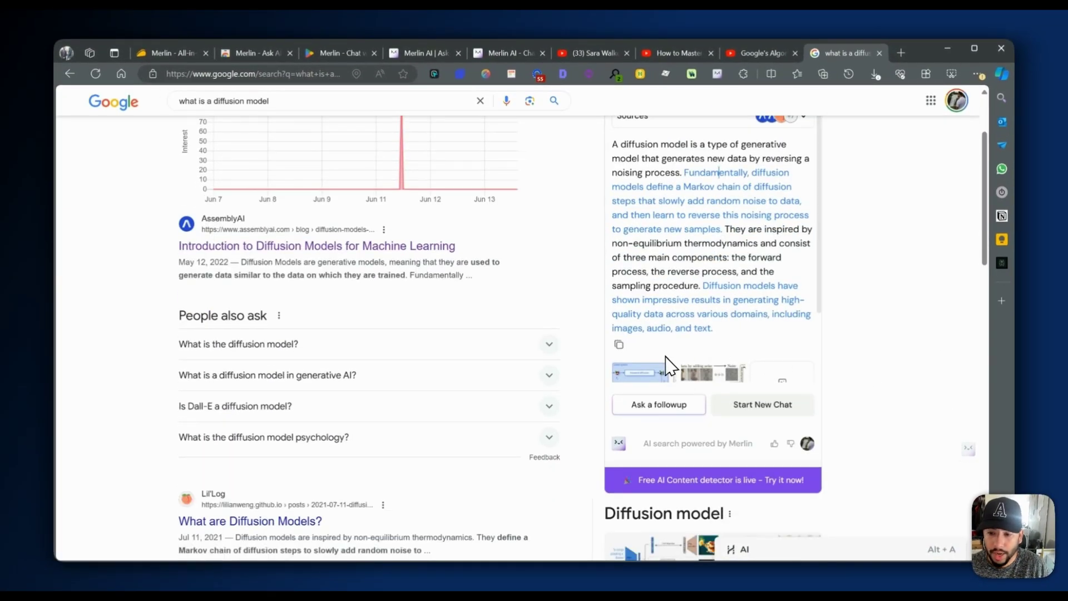
pyautogui.scroll(-2, 665, 352)
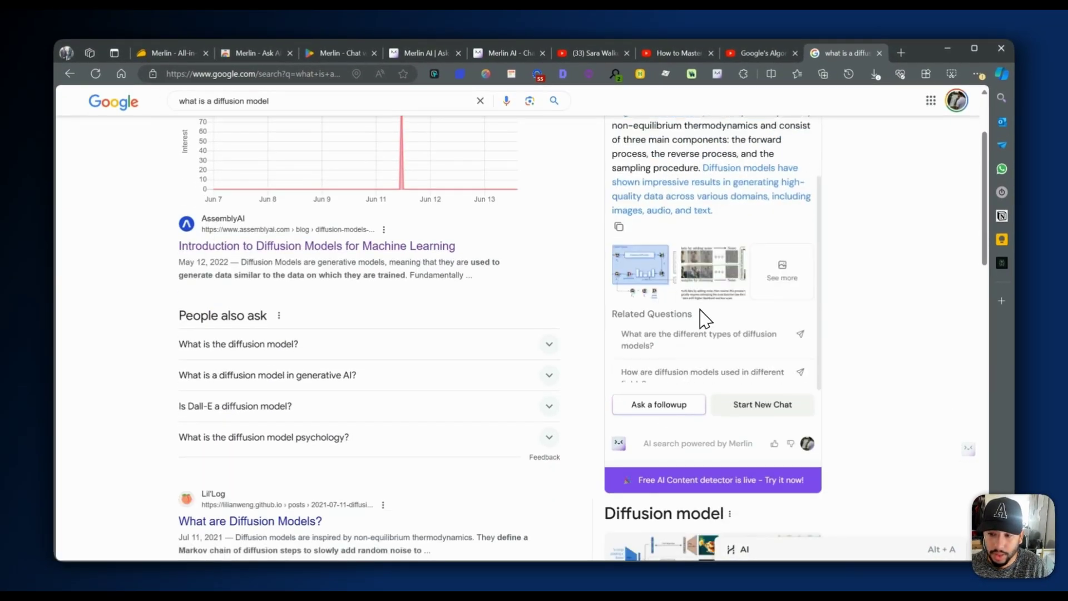
pyautogui.scroll(-1, 704, 318)
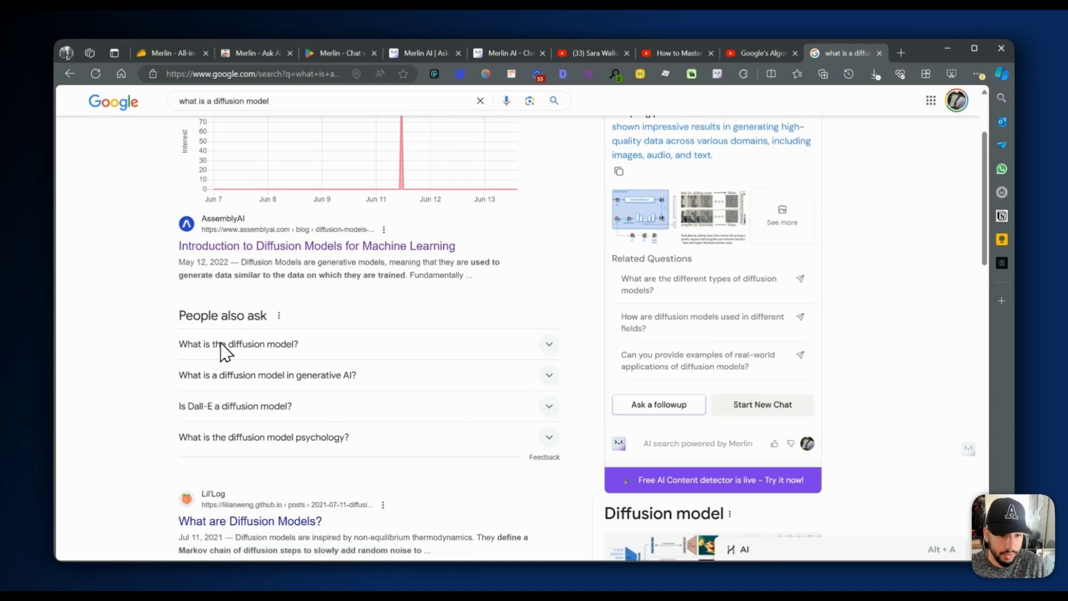
pyautogui.scroll(-2, 312, 417)
pyautogui.scroll(2, 501, 334)
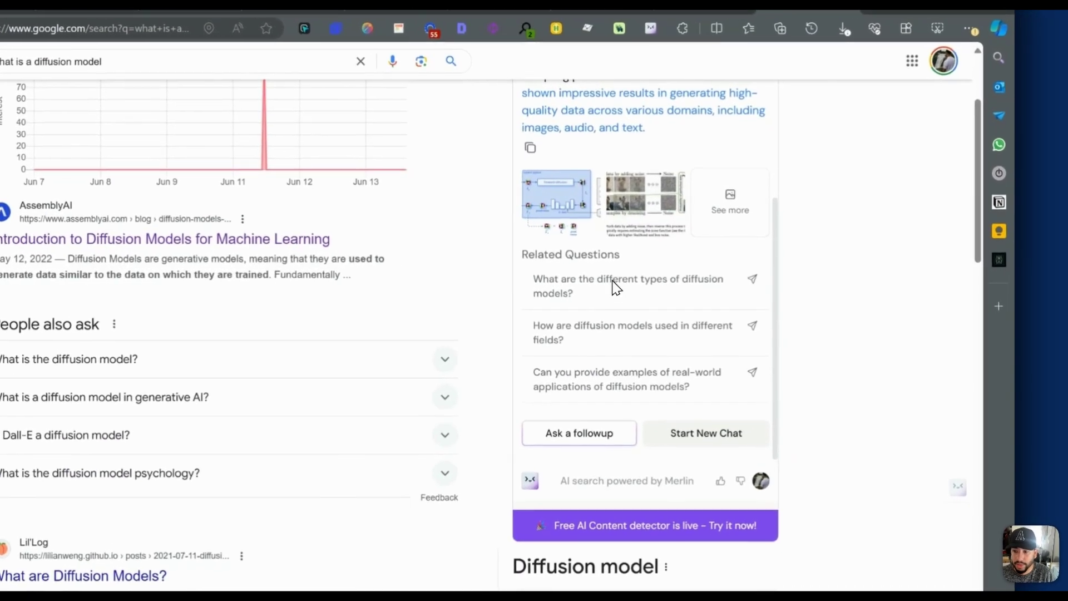
pyautogui.click(685, 289)
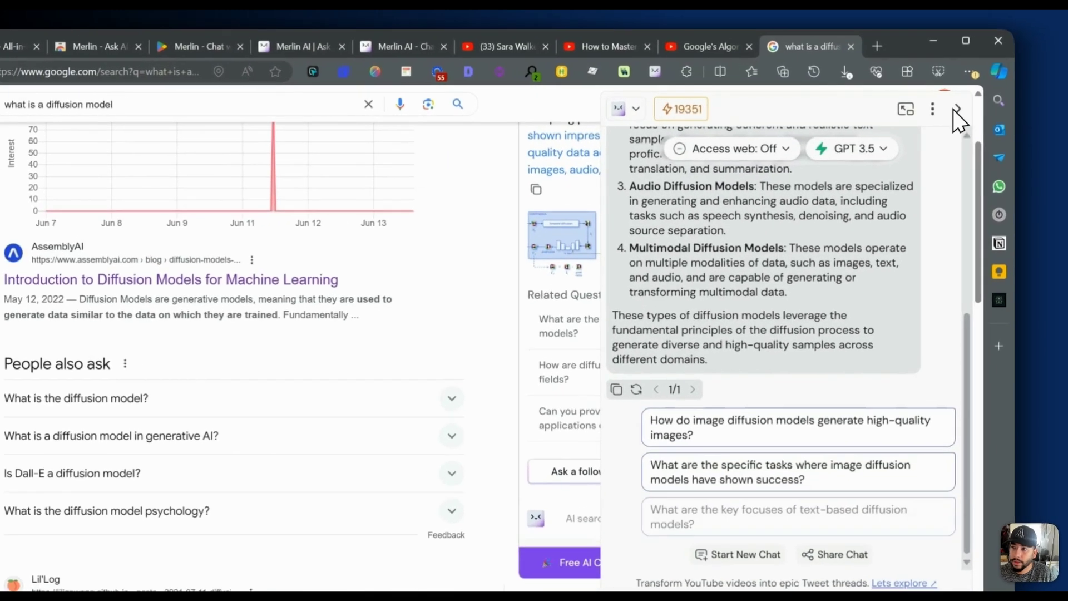
# - Close the Merlin sidebar and read the GPT 4o answer listing google-about-SGE.pdf takeaways and action plans
pyautogui.click(959, 109)
pyautogui.click(400, 46)
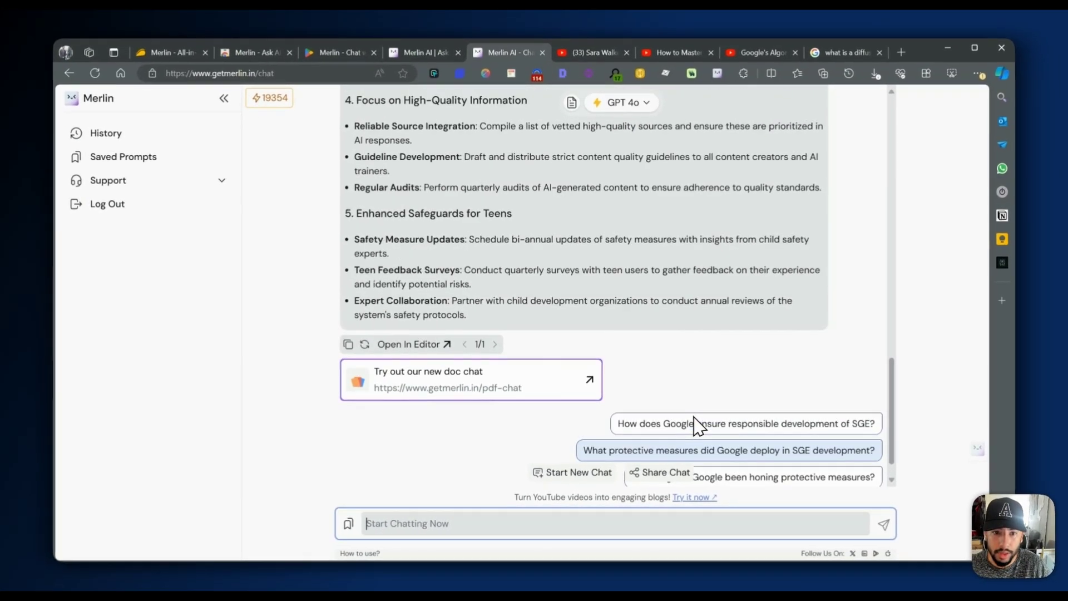
pyautogui.scroll(15, 706, 429)
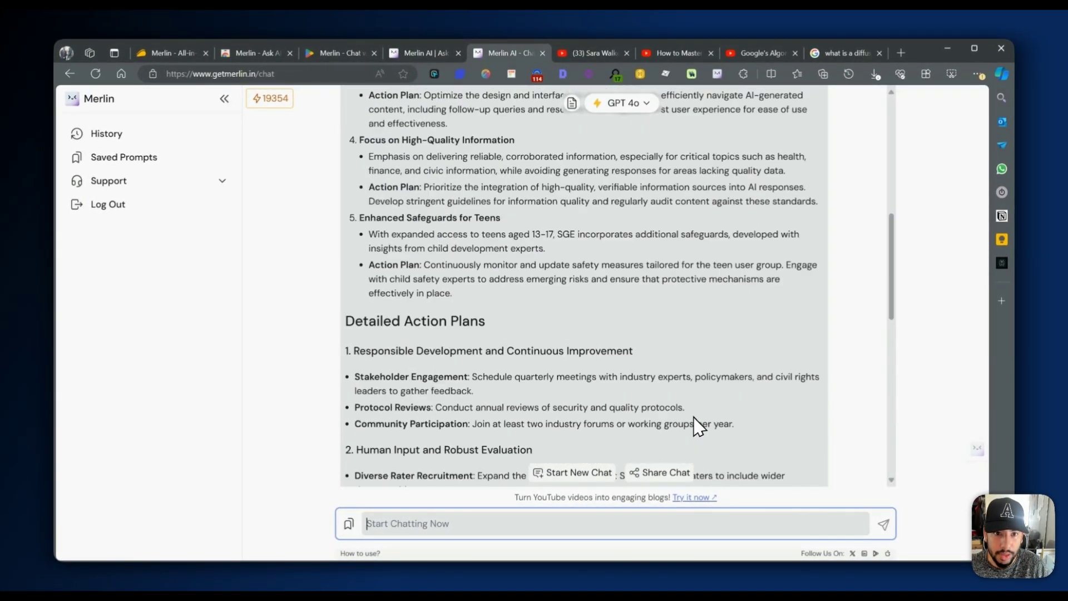
pyautogui.scroll(5, 695, 424)
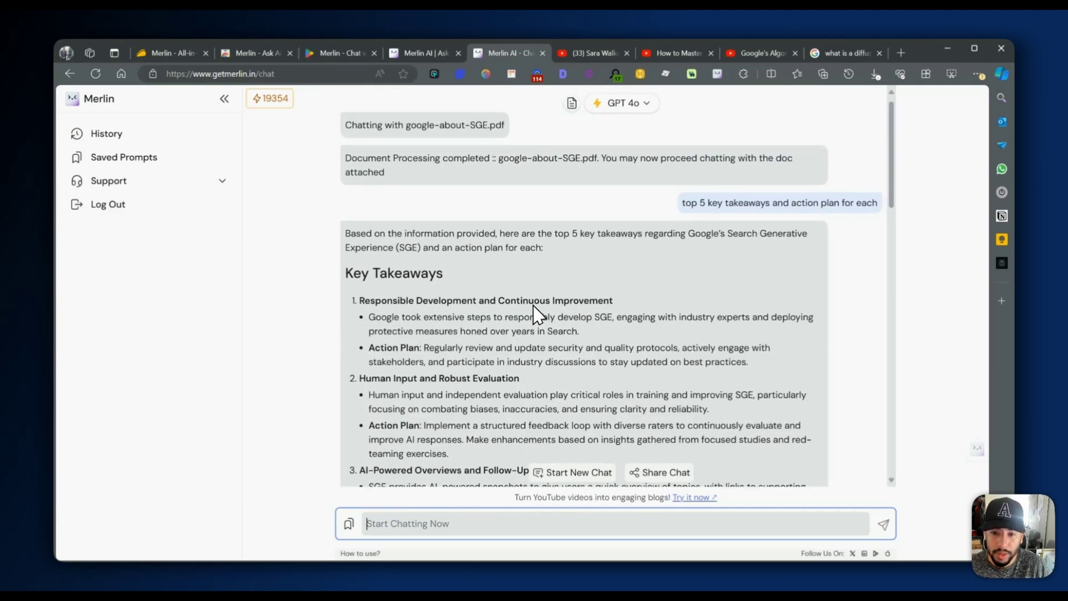
pyautogui.scroll(-2, 440, 387)
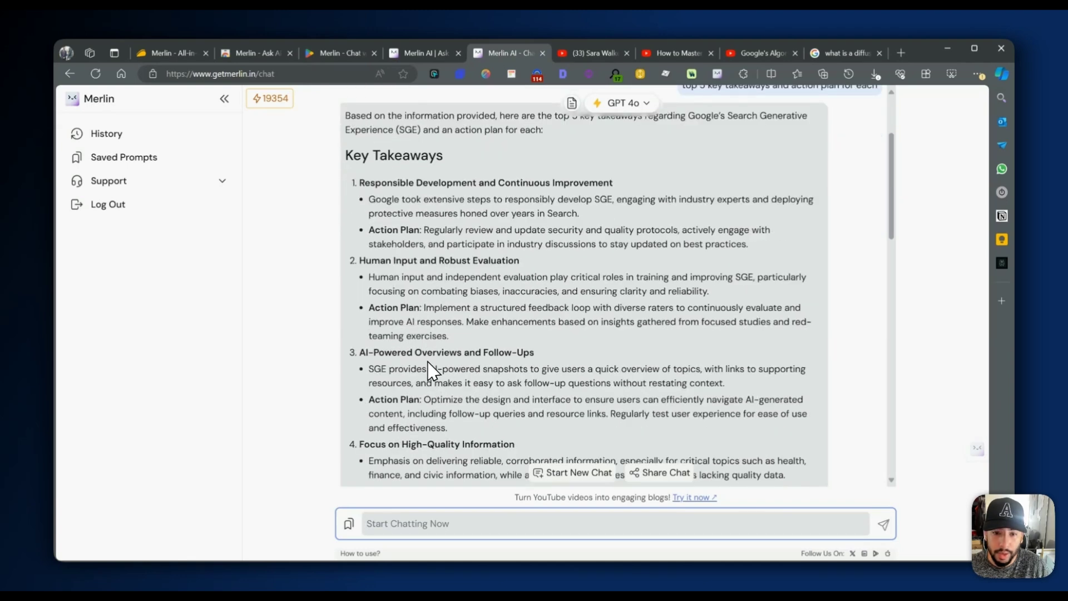
pyautogui.scroll(-2, 485, 392)
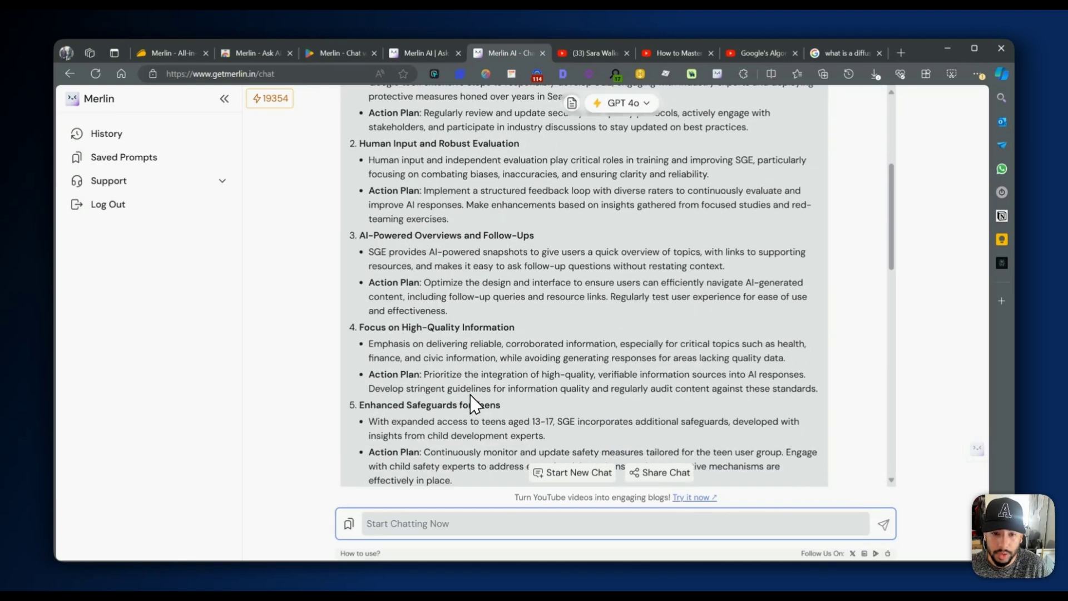
pyautogui.scroll(-5, 490, 401)
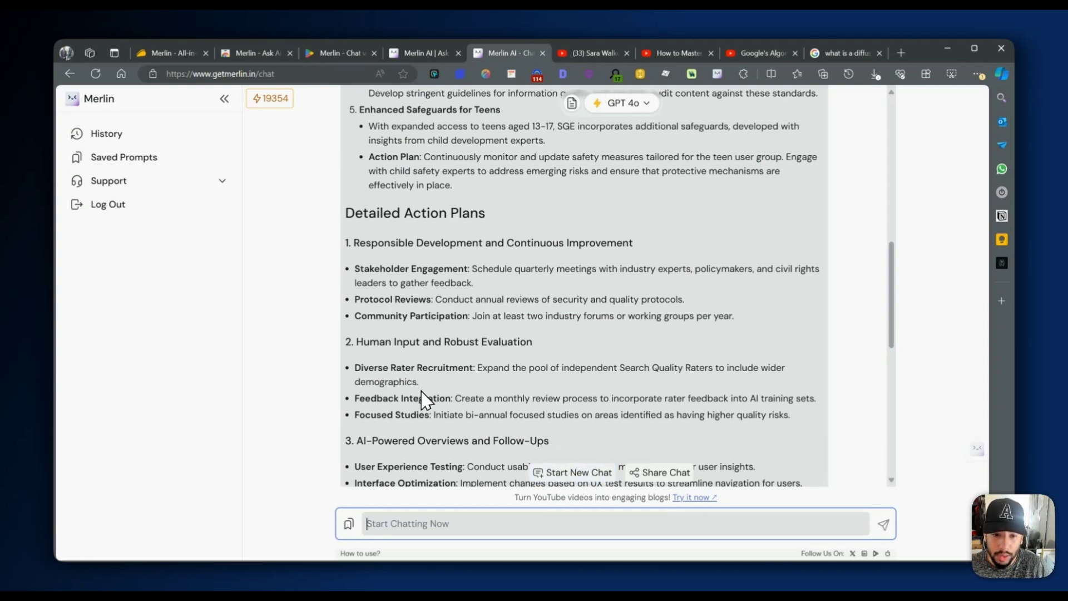
pyautogui.scroll(-2, 579, 409)
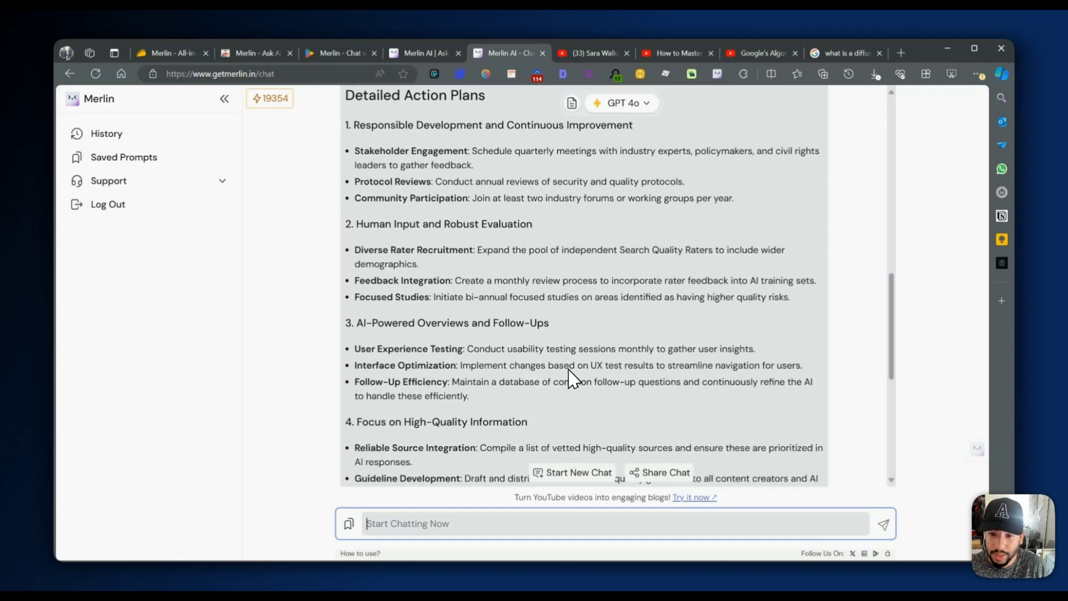
pyautogui.scroll(-4, 690, 390)
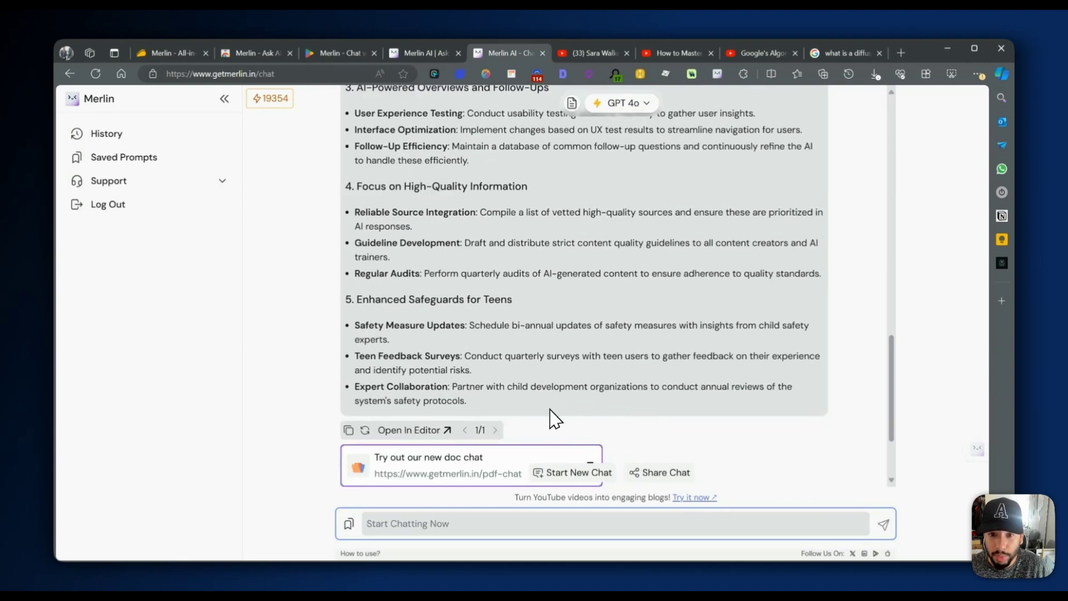
pyautogui.scroll(15, 497, 316)
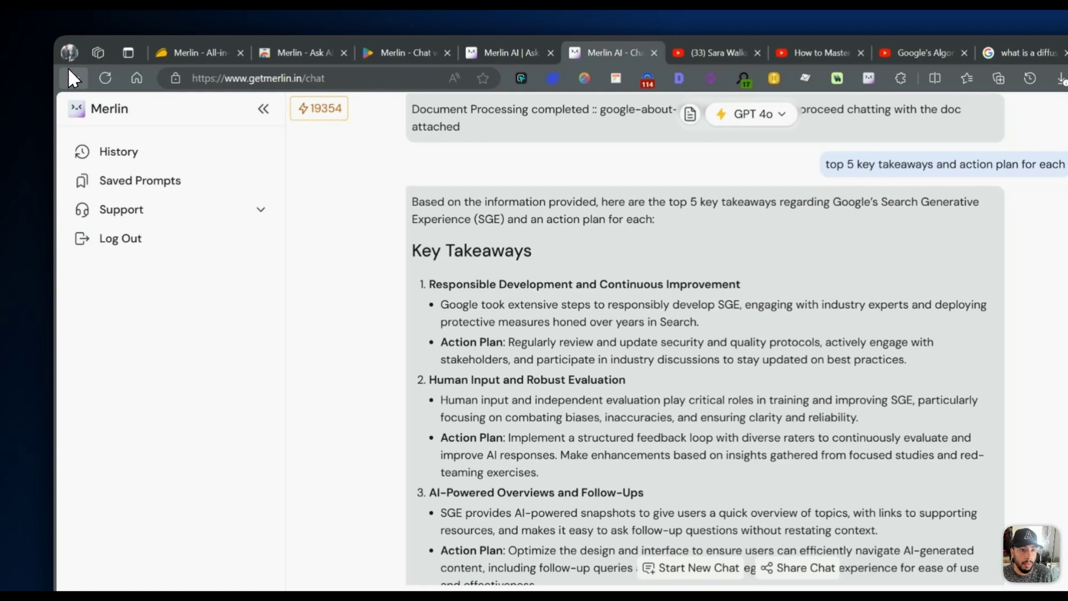
# - View the Code Interpreter upload page, cancel the file upload, and return to the AppSumo Tier 3 subscription dashboard
pyautogui.click(66, 66)
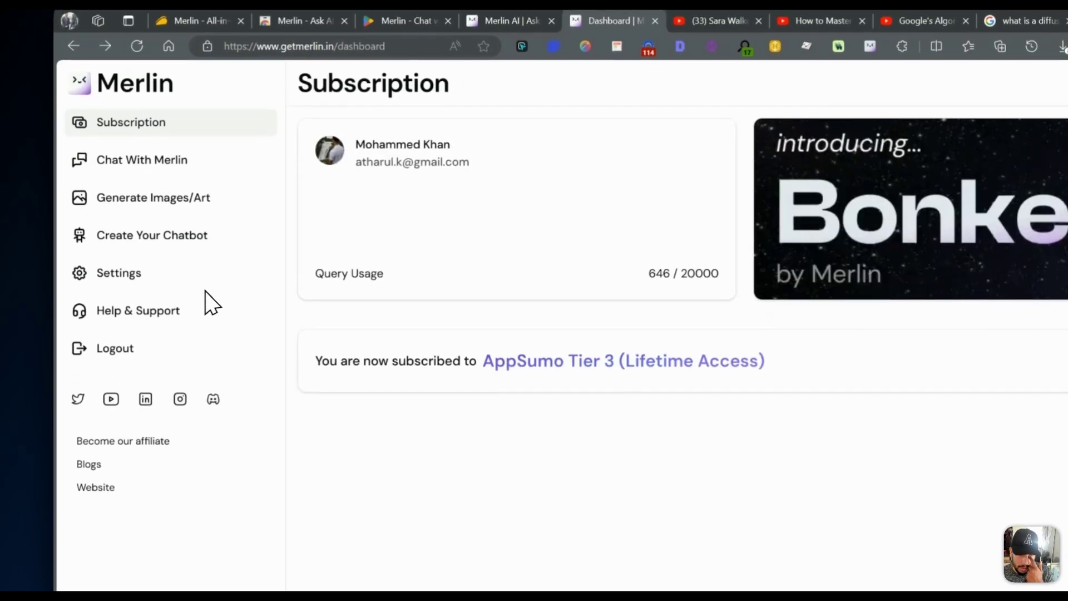
pyautogui.click(172, 192)
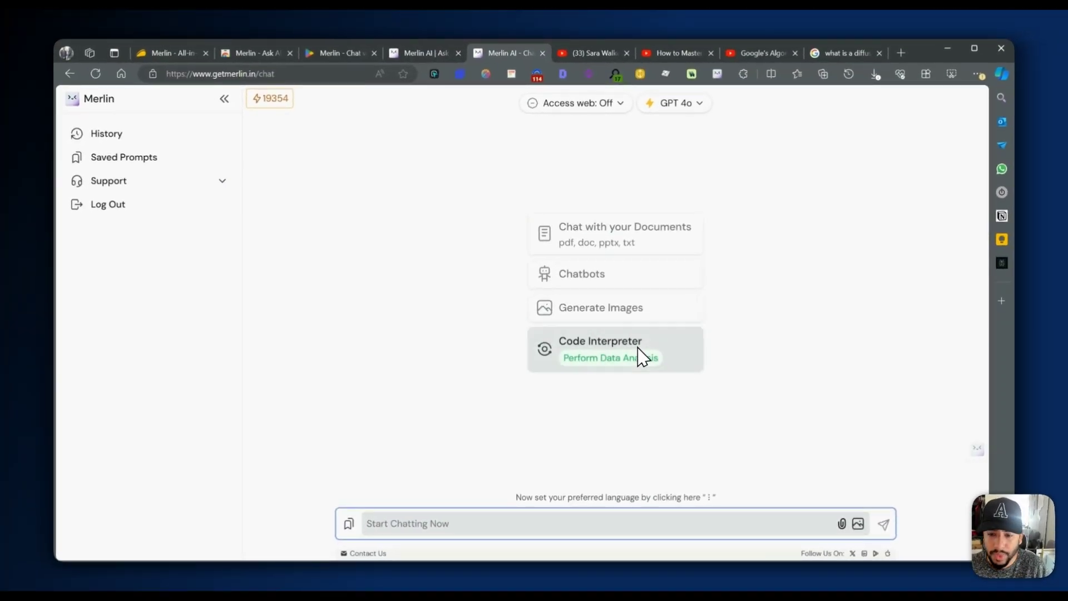
pyautogui.click(619, 346)
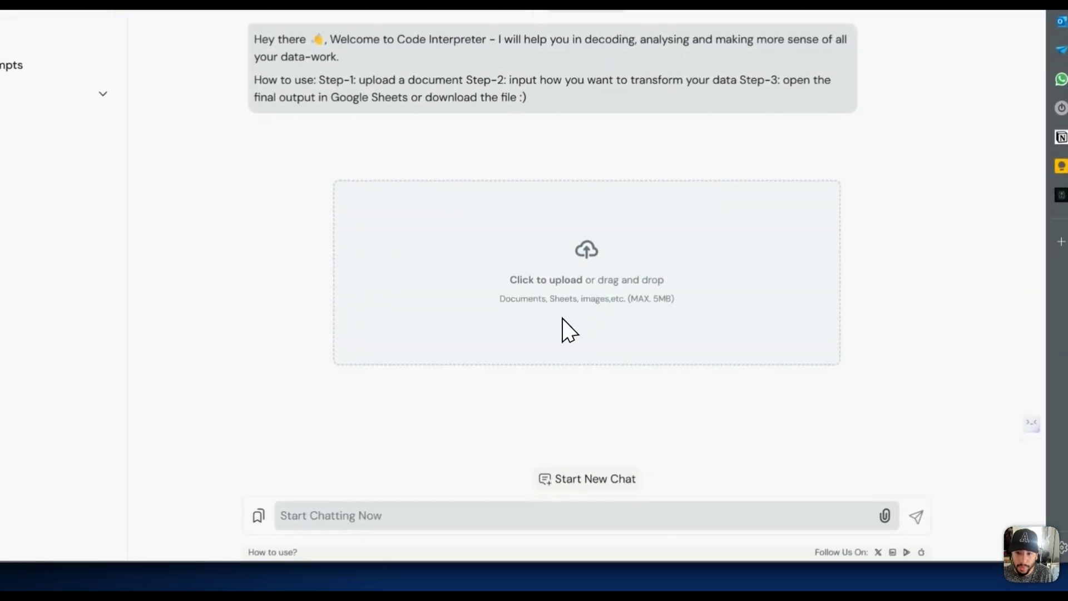
pyautogui.click(610, 274)
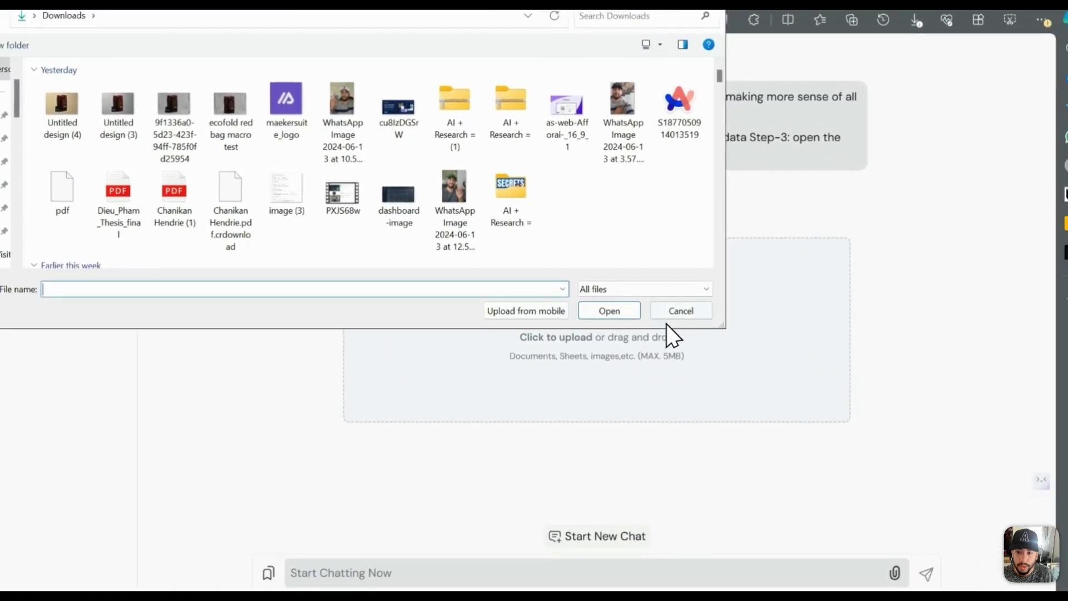
pyautogui.click(676, 311)
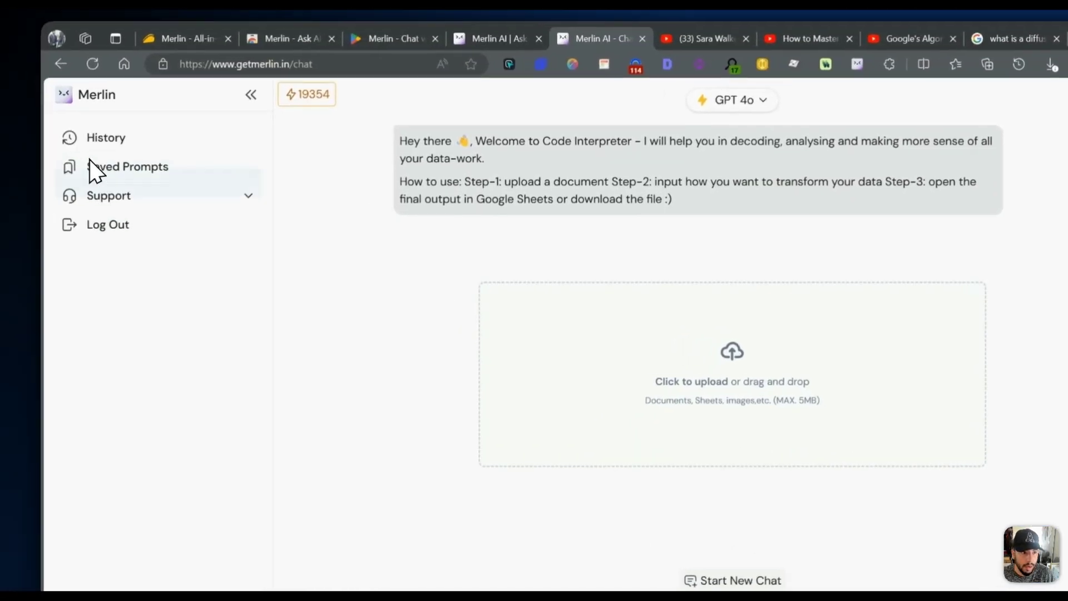
pyautogui.click(87, 109)
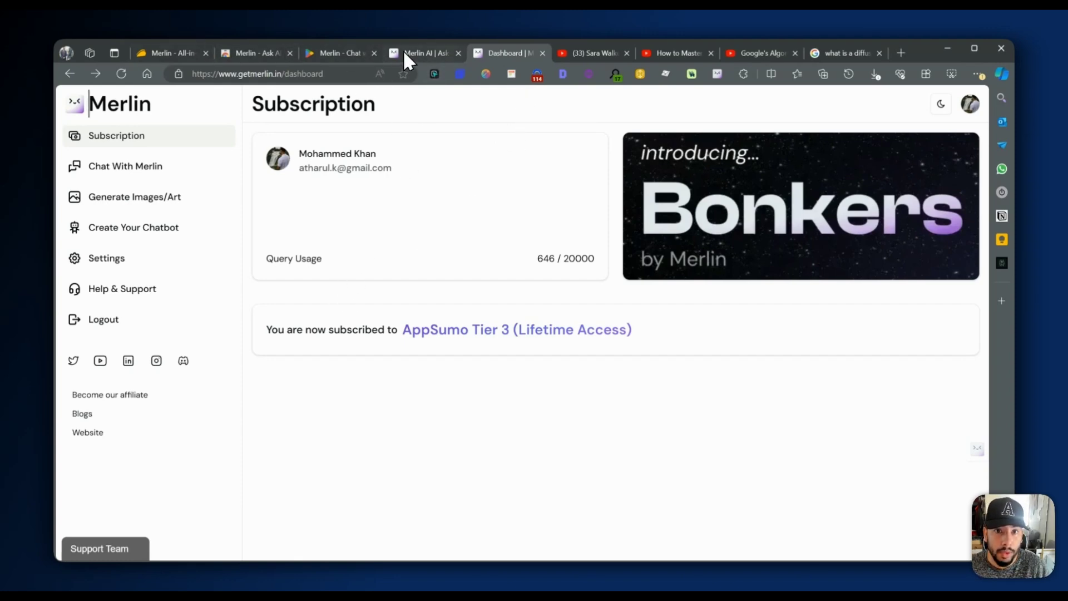
# - Reload the getmerlin.in homepage and bring up Merlin's summary card for the Pricing page
pyautogui.click(413, 53)
pyautogui.scroll(10, 501, 334)
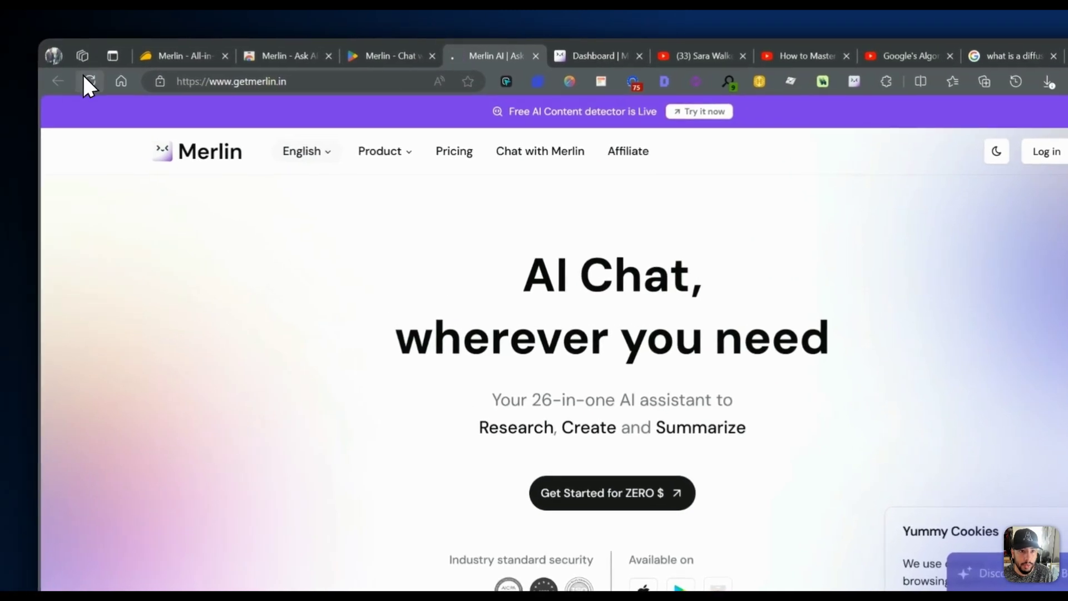
pyautogui.click(6, 81)
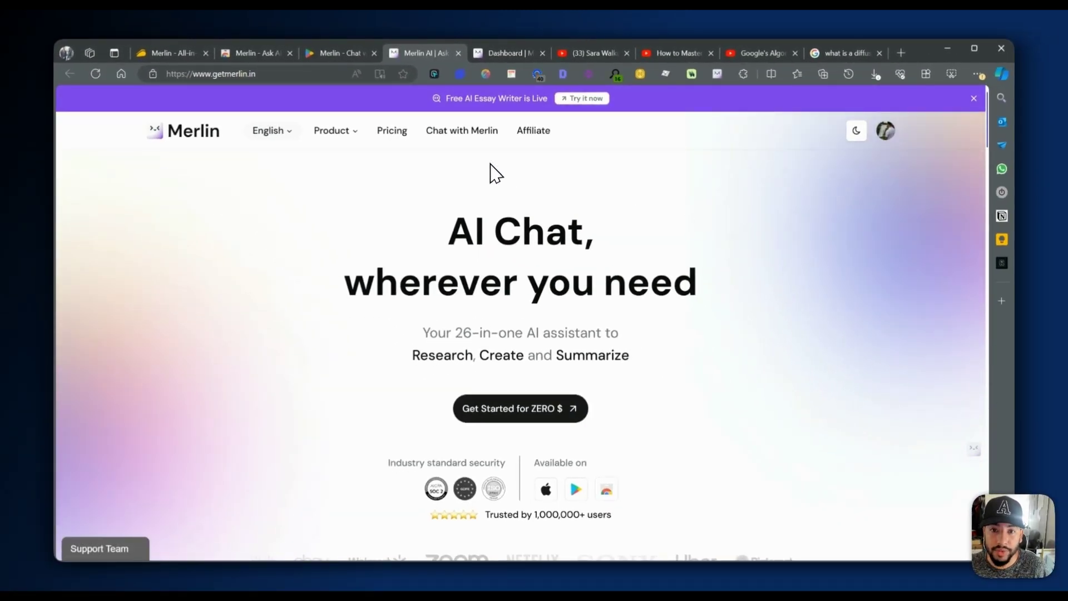
pyautogui.moveTo(459, 131)
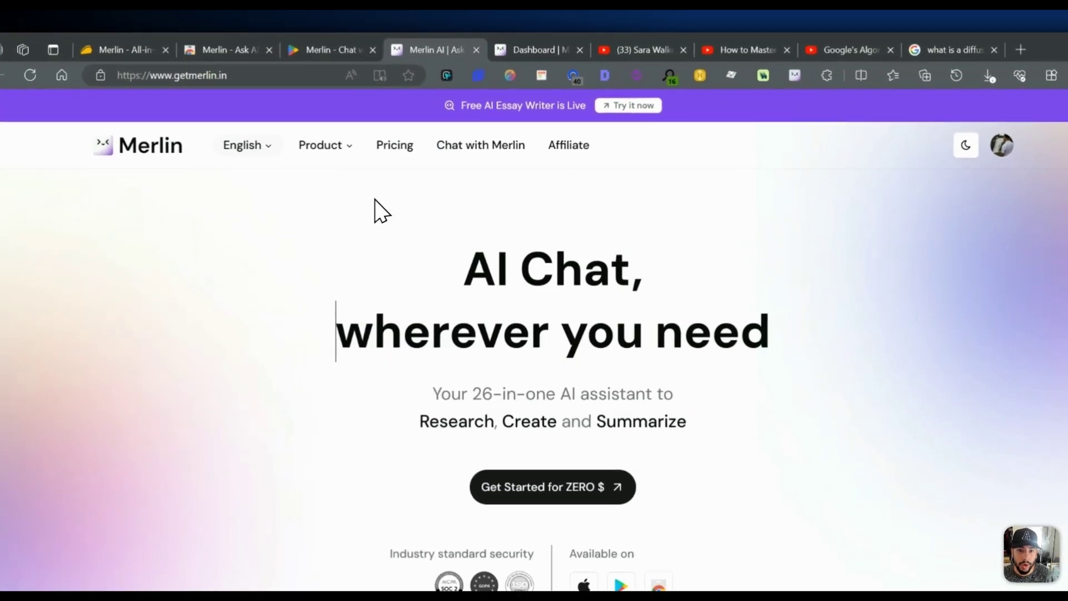
pyautogui.moveTo(397, 146)
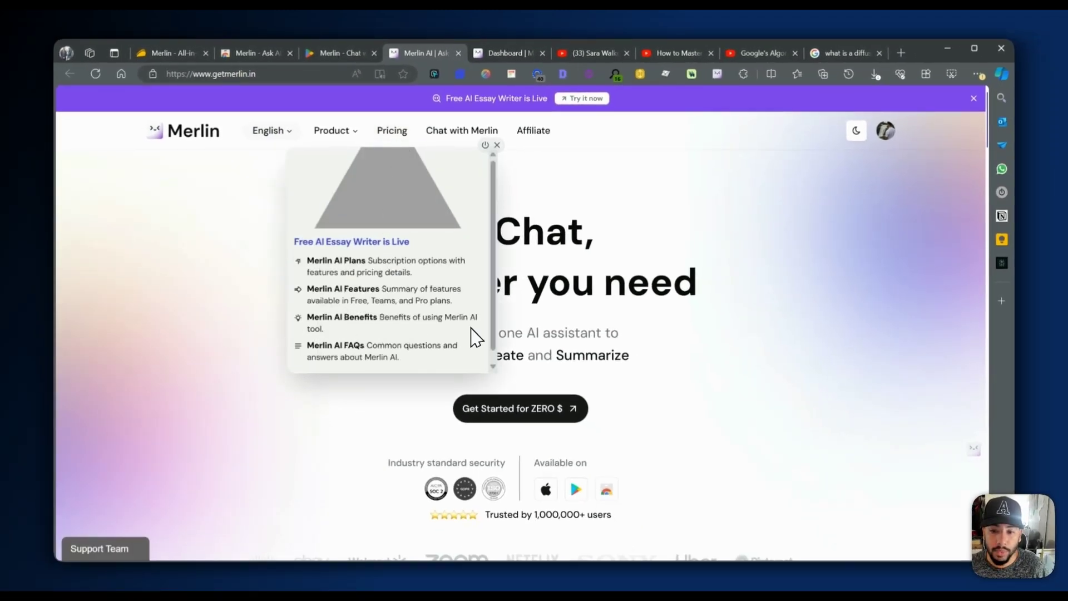
# - Browse the homepage features and show the affiliate program preview
pyautogui.scroll(-10, 640, 358)
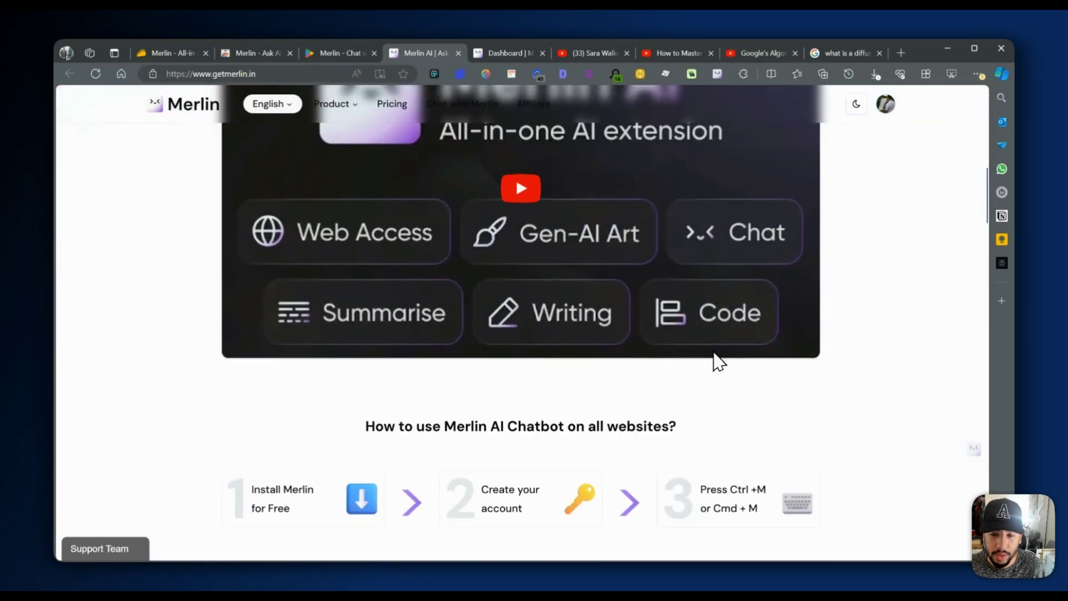
pyautogui.scroll(-5, 716, 358)
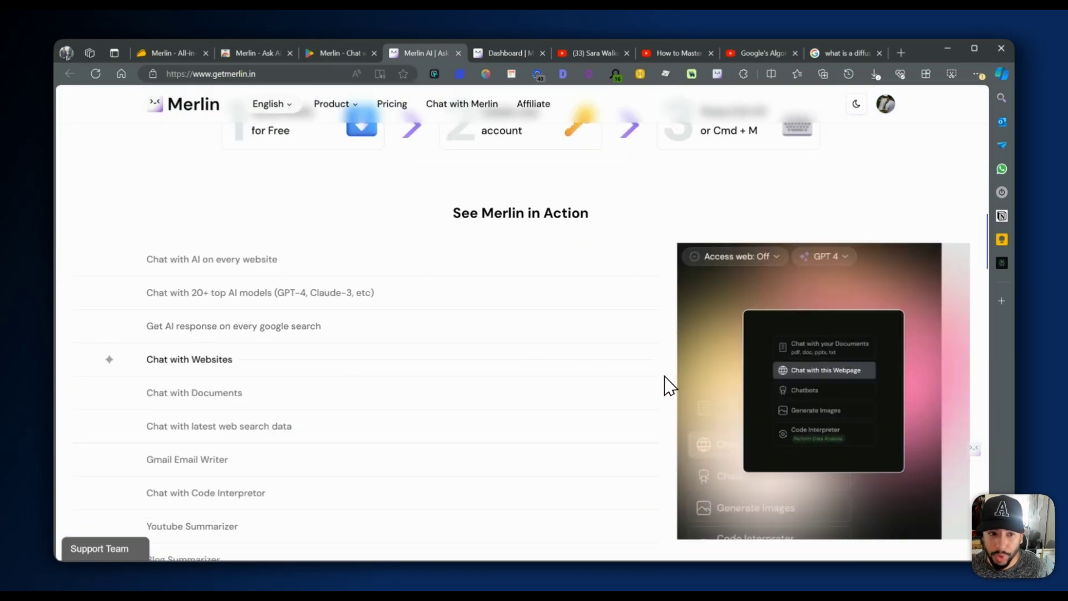
pyautogui.scroll(3, 537, 327)
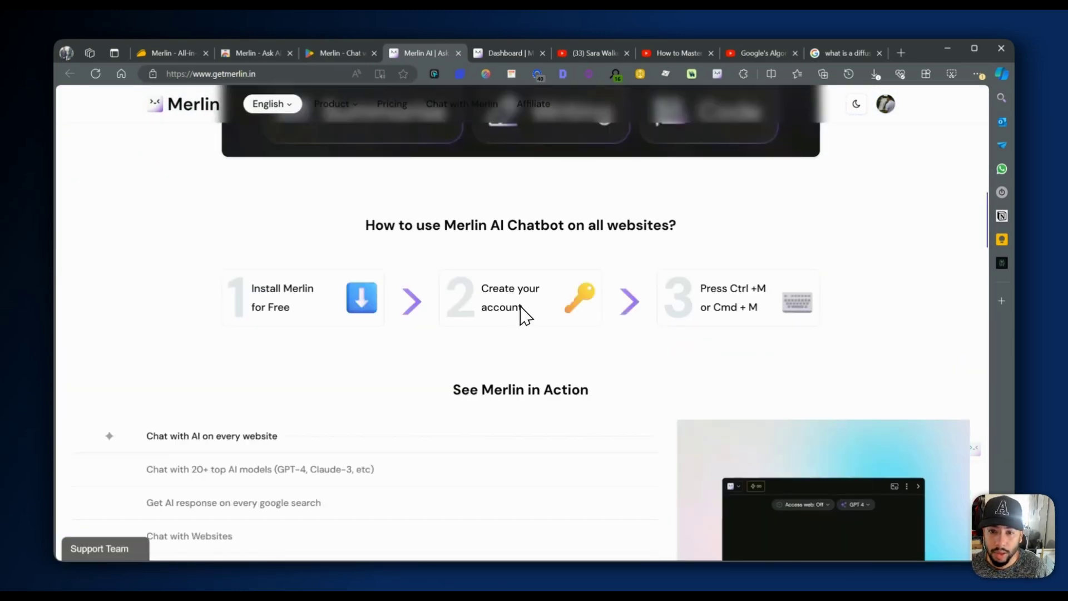
pyautogui.scroll(-5, 508, 341)
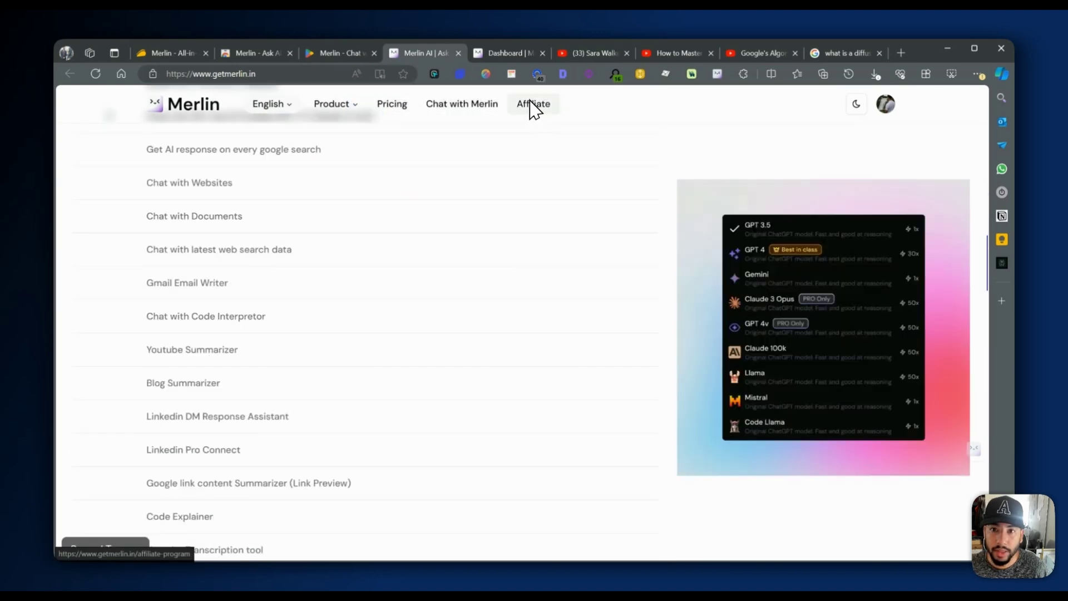
pyautogui.moveTo(530, 109)
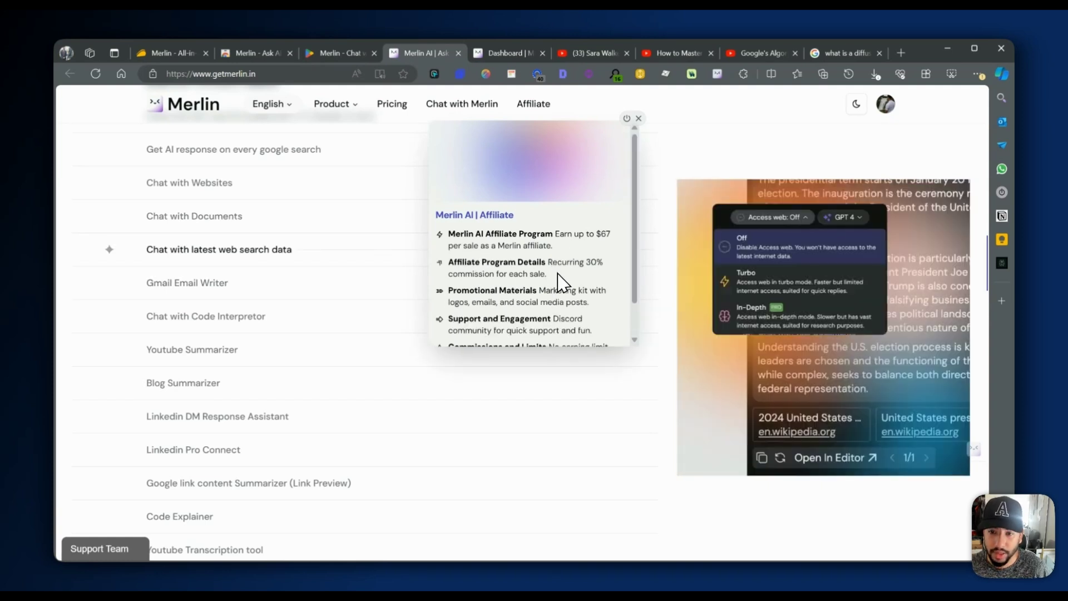
# - Continue past the FAQ to the footer and preview the Free GPT-4o page
pyautogui.scroll(-1, 559, 256)
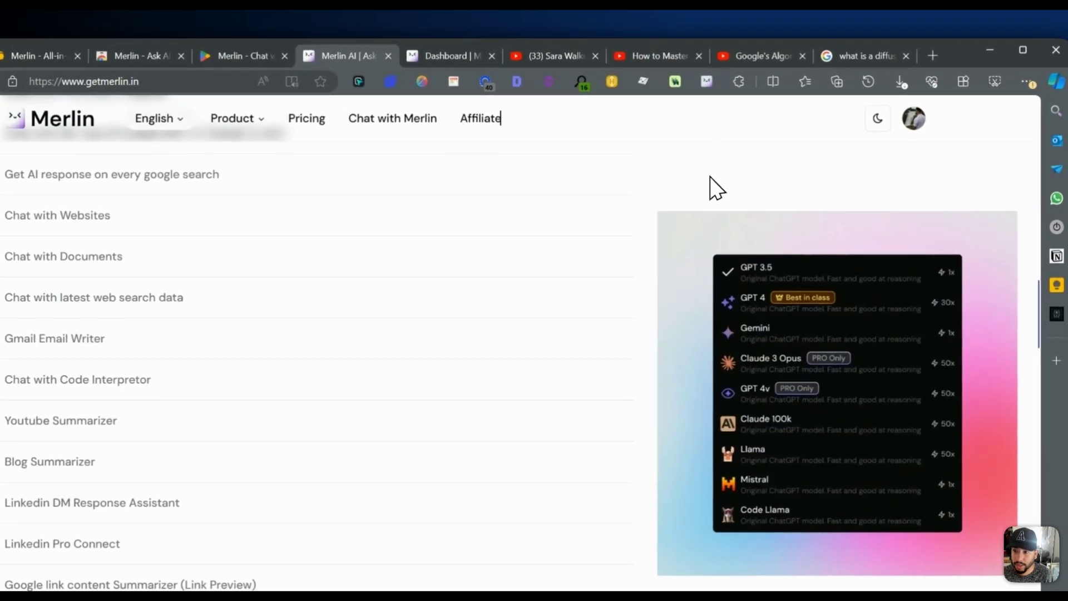
pyautogui.scroll(-15, 396, 443)
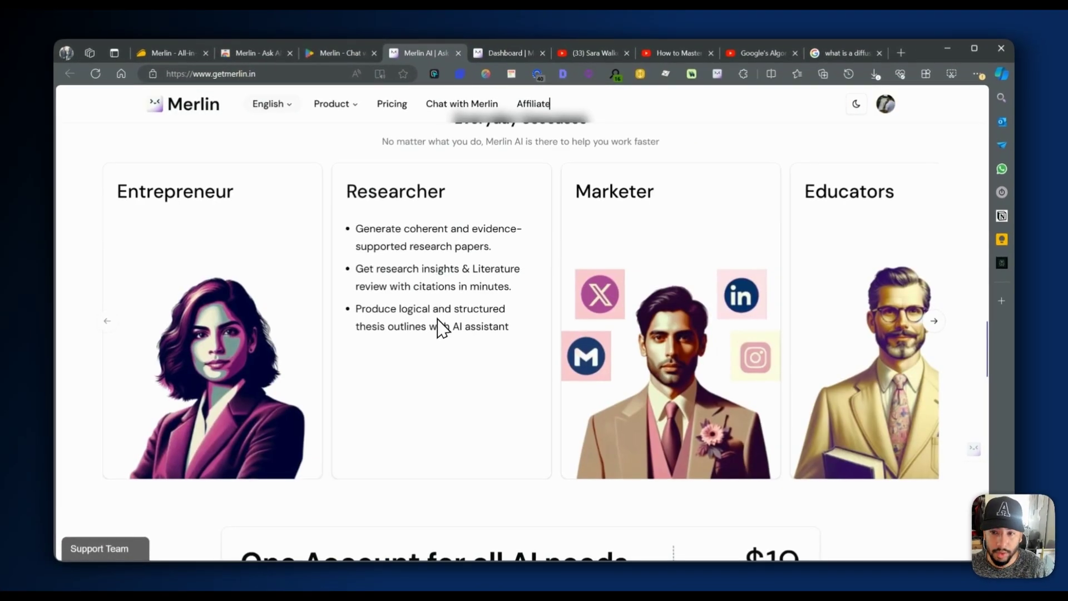
pyautogui.scroll(-5, 501, 334)
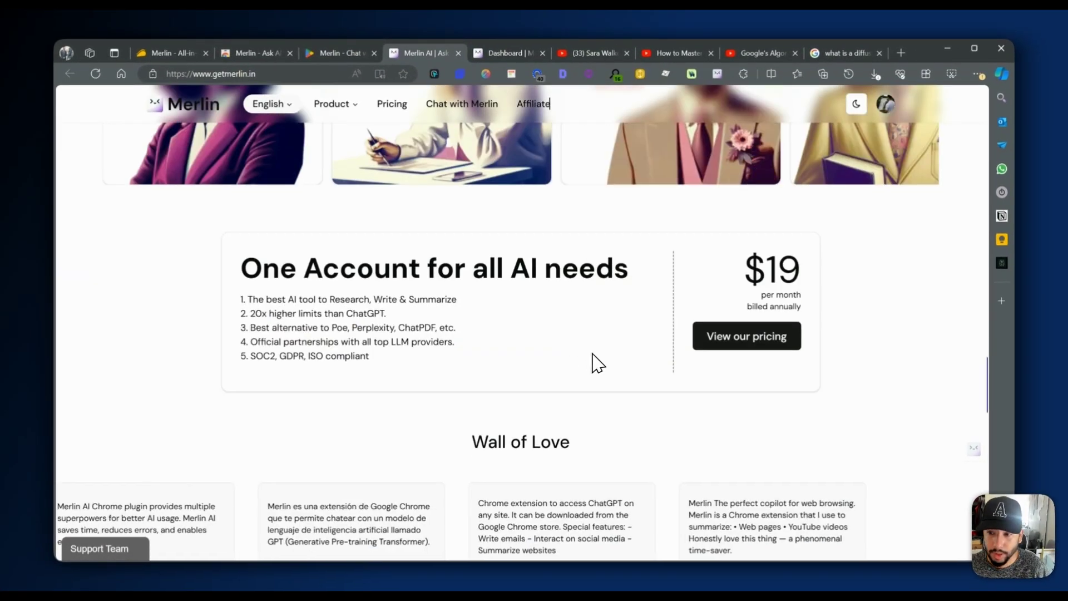
pyautogui.scroll(-4, 557, 367)
pyautogui.scroll(-5, 521, 393)
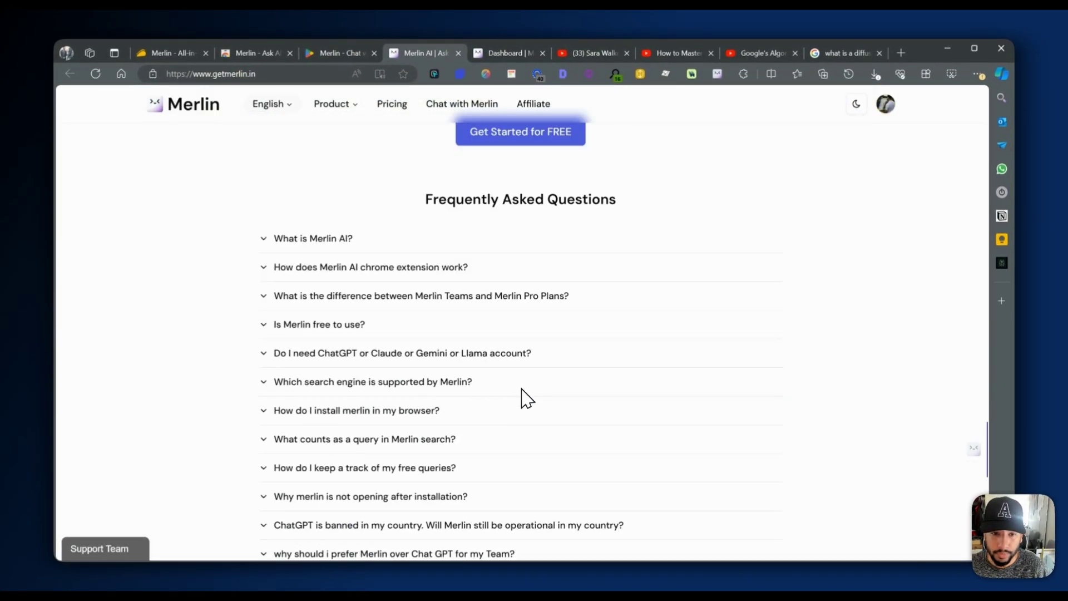
pyautogui.scroll(-11, 250, 289)
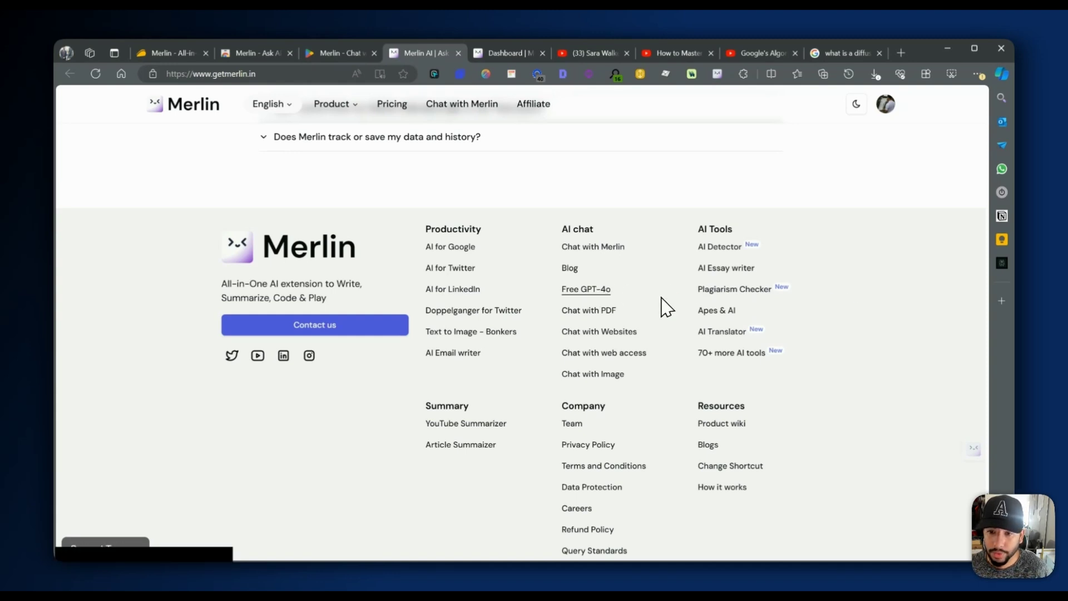
pyautogui.moveTo(576, 287)
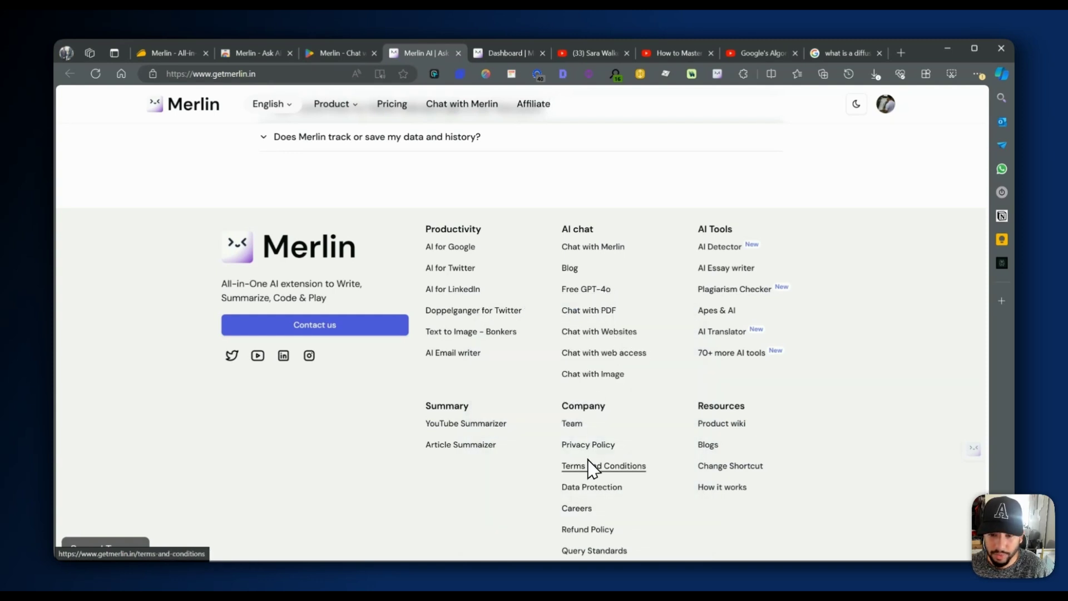
# - Scroll the footer links, then return to the 'AI Chat, wherever you need' hero section
pyautogui.scroll(-1, 599, 473)
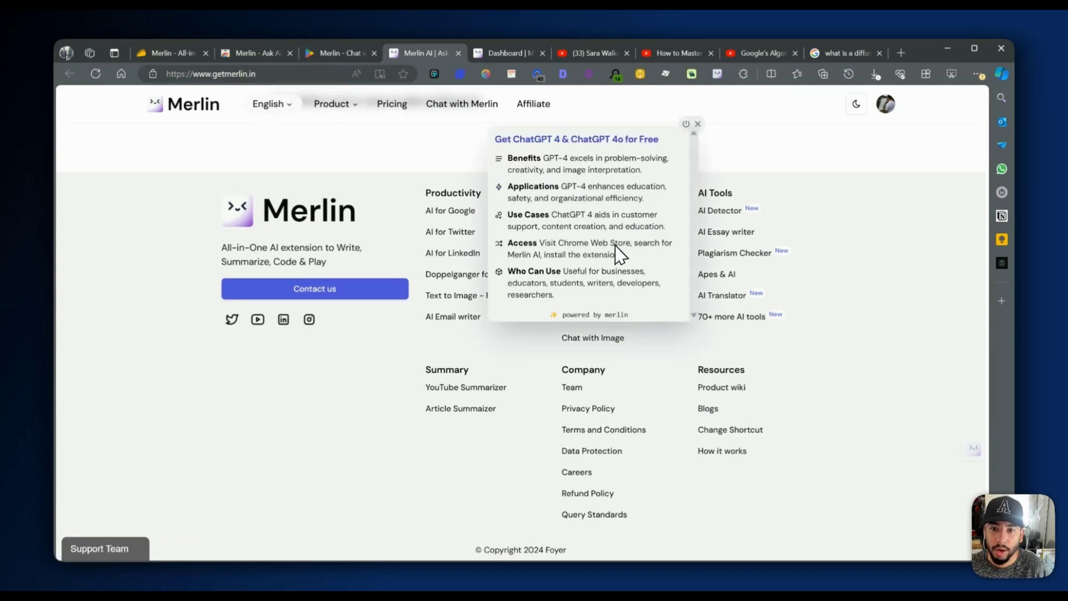
pyautogui.scroll(1, 582, 242)
pyautogui.scroll(-1, 592, 272)
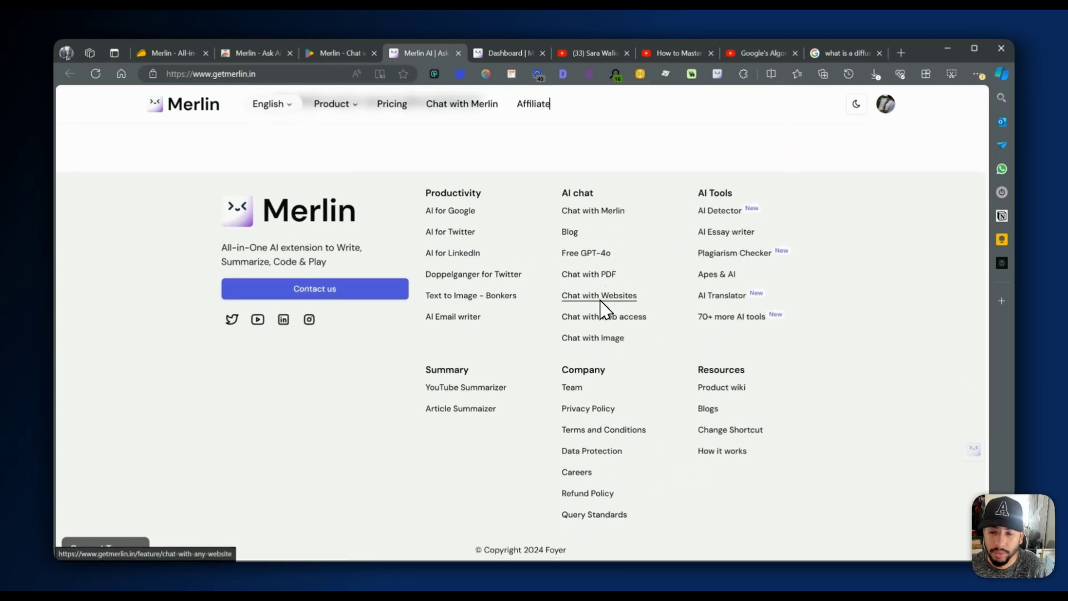
pyautogui.scroll(10, 640, 379)
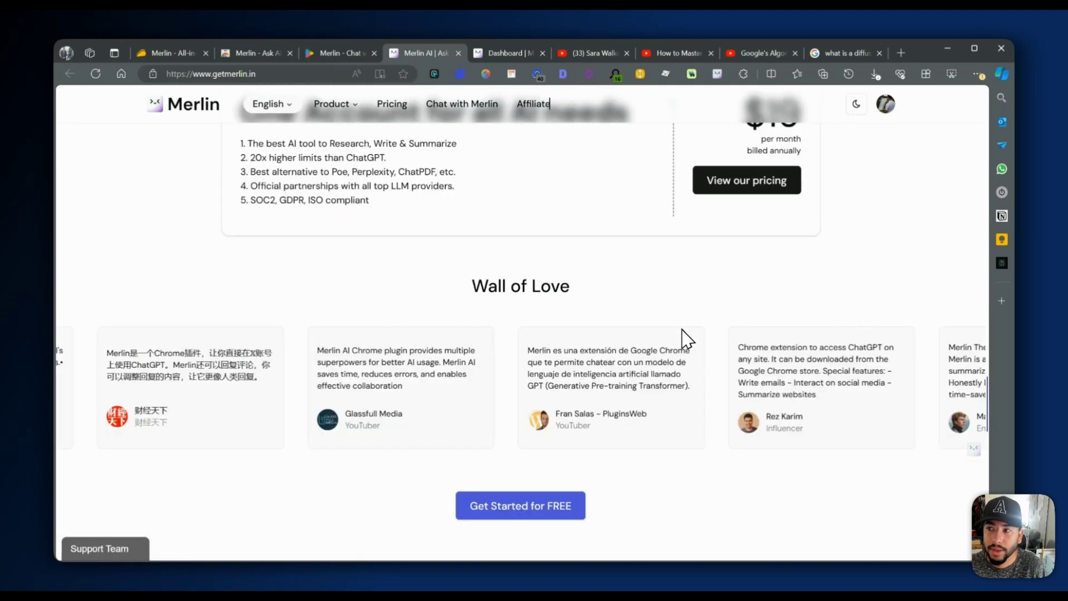
pyautogui.scroll(8, 687, 340)
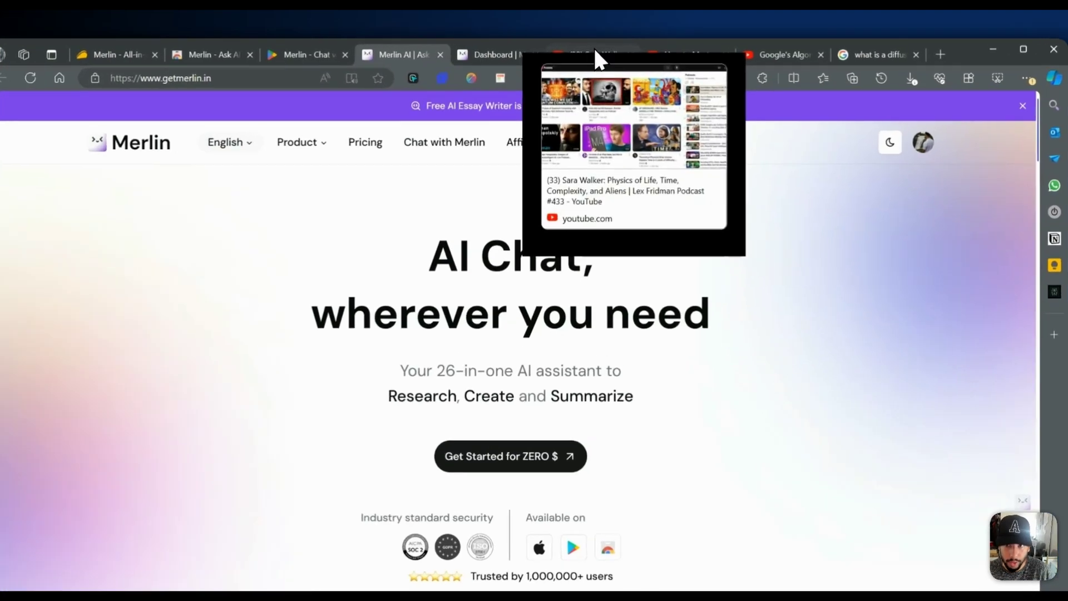
# - On the physics-of-life podcast video, close the playlist and restore the default player view
pyautogui.click(582, 52)
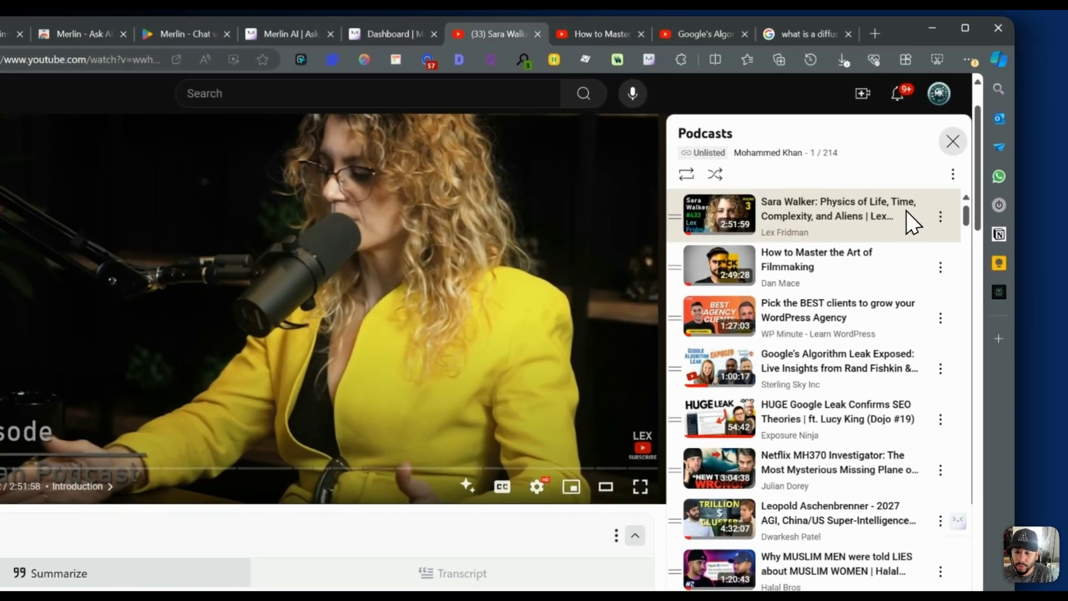
pyautogui.click(965, 140)
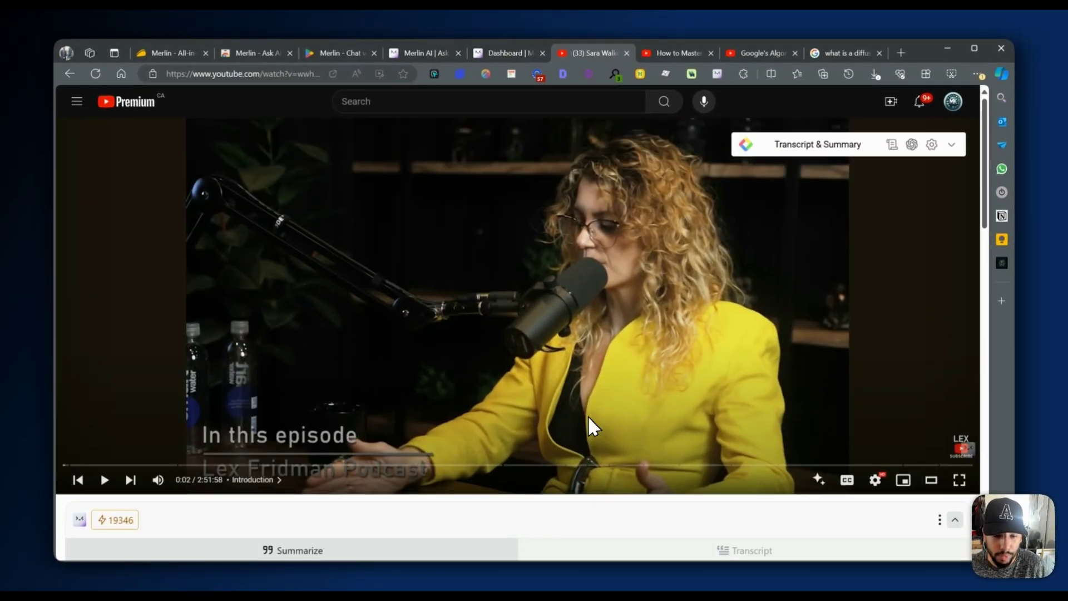
pyautogui.scroll(-4, 582, 448)
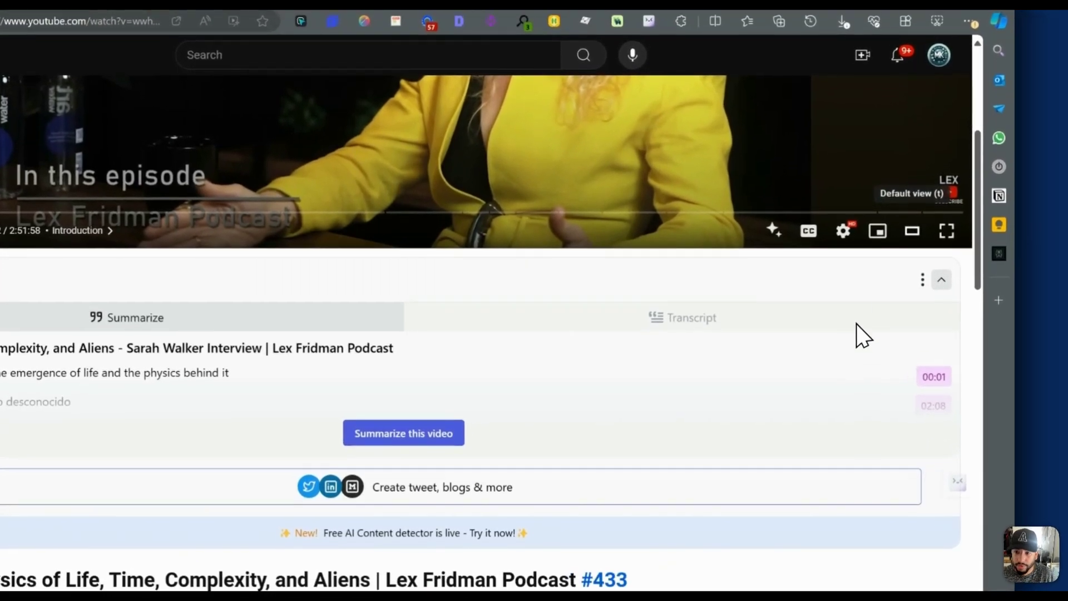
pyautogui.click(912, 230)
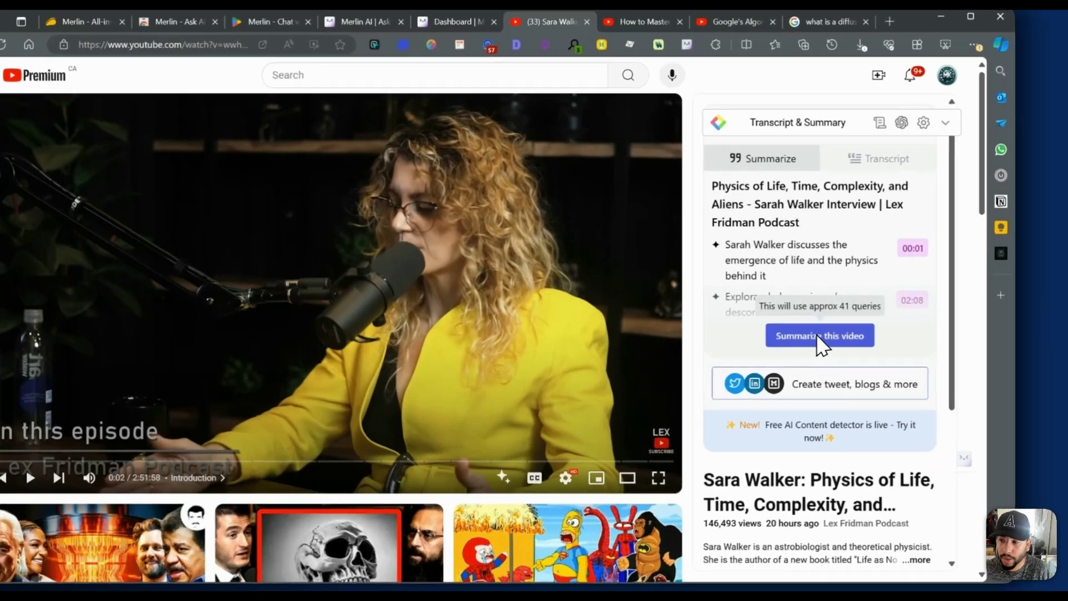
# - Generate Merlin's timestamped summary of the podcast and read through its key points
pyautogui.click(834, 339)
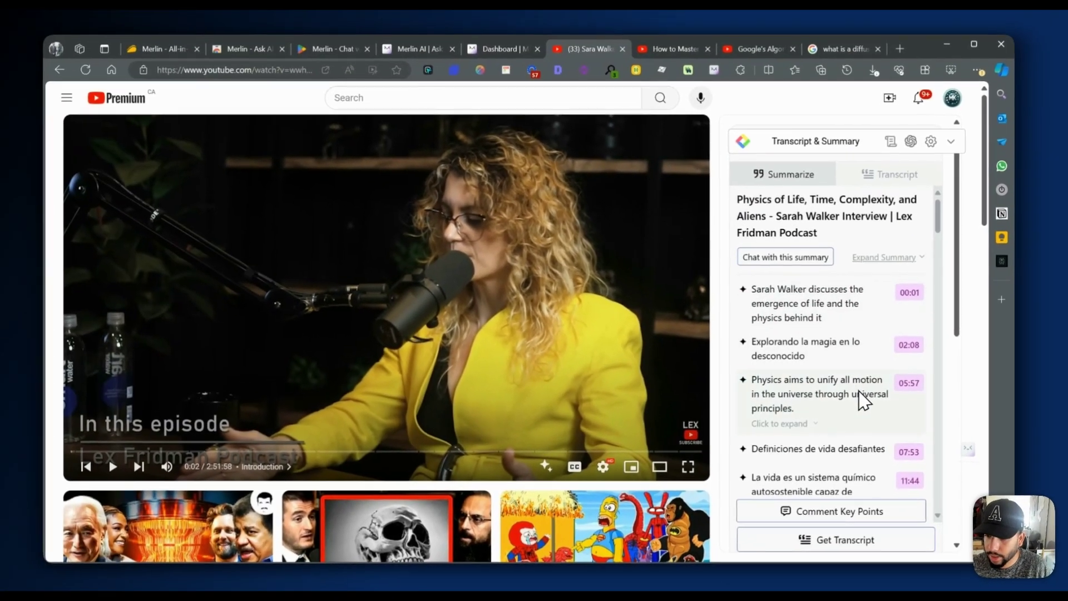
pyautogui.scroll(-10, 832, 389)
pyautogui.scroll(-2, 866, 396)
pyautogui.scroll(-4, 857, 390)
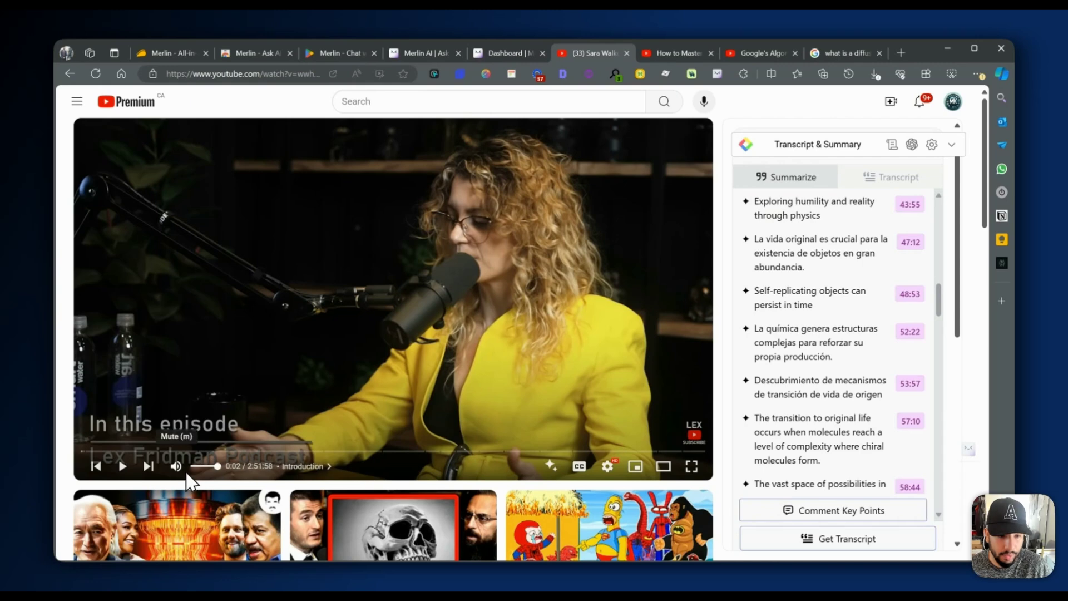
pyautogui.scroll(-15, 835, 378)
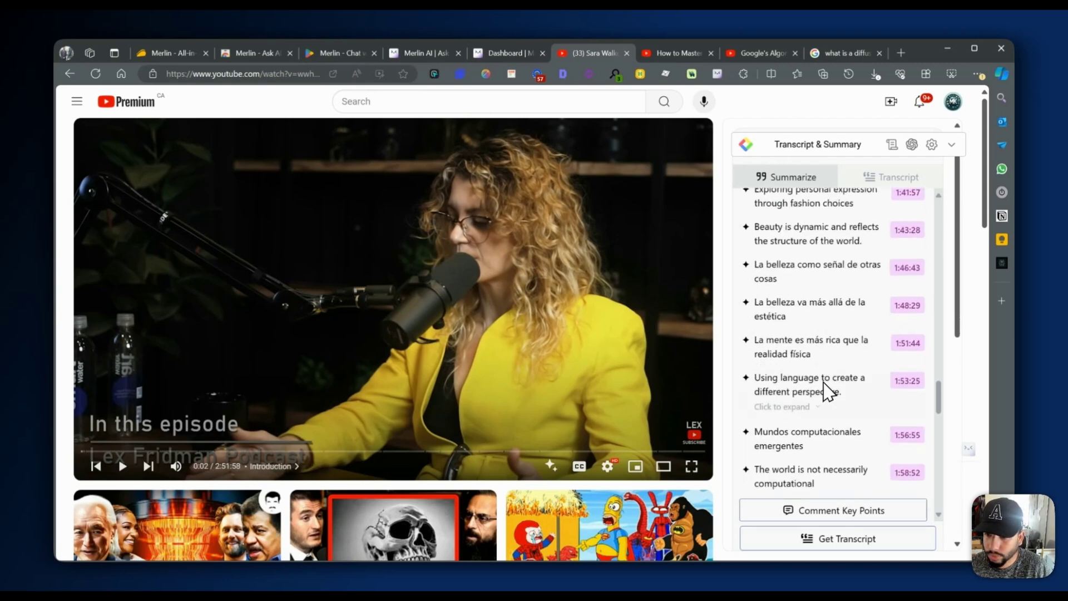
pyautogui.scroll(-4, 790, 423)
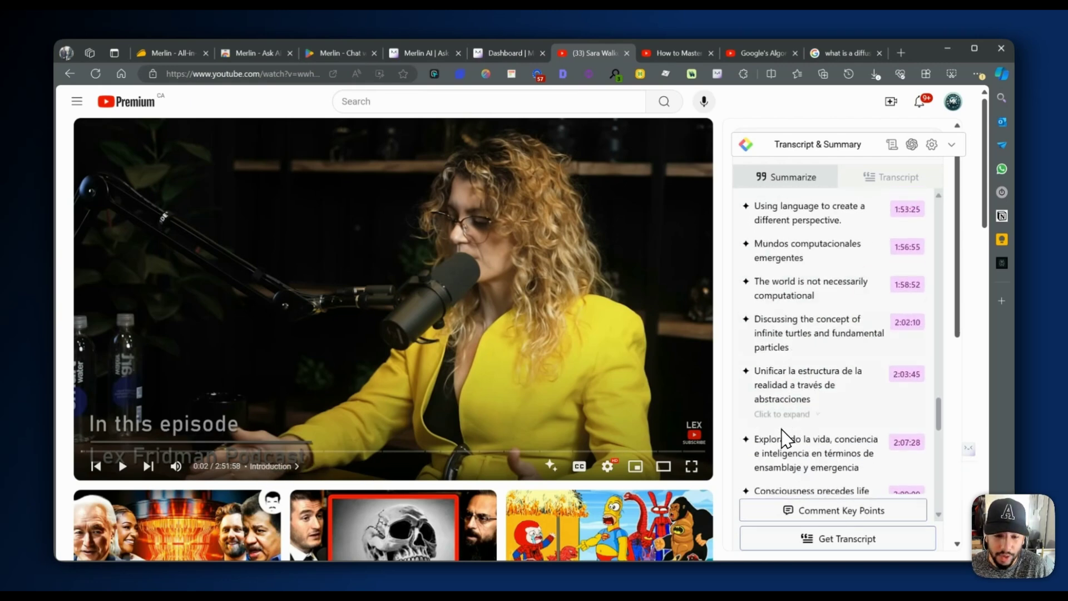
pyautogui.scroll(-3, 433, 429)
pyautogui.scroll(-6, 854, 412)
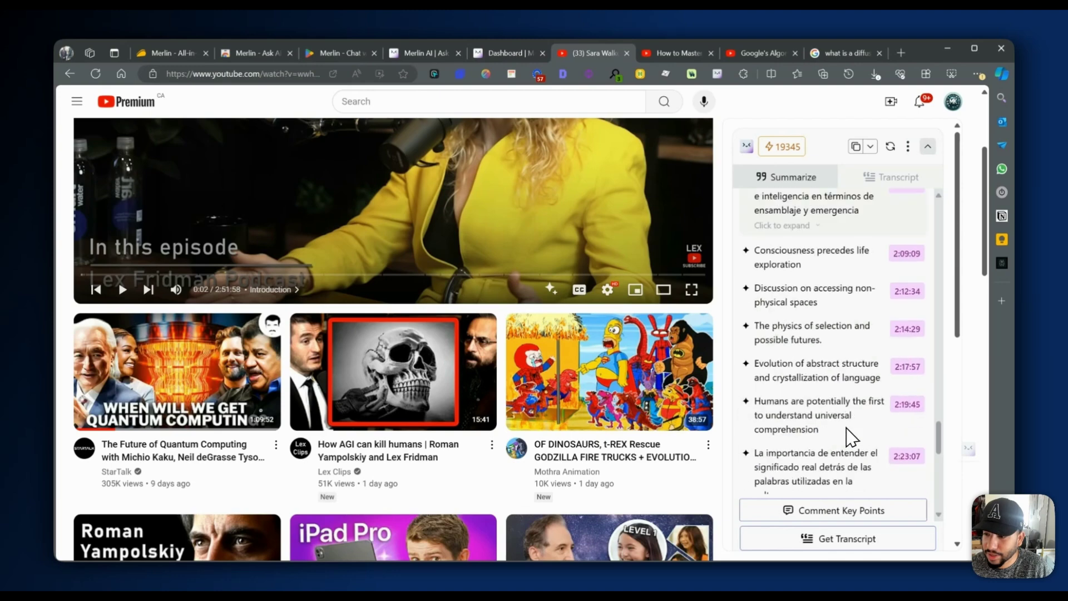
pyautogui.scroll(20, 851, 434)
pyautogui.scroll(-5, 851, 434)
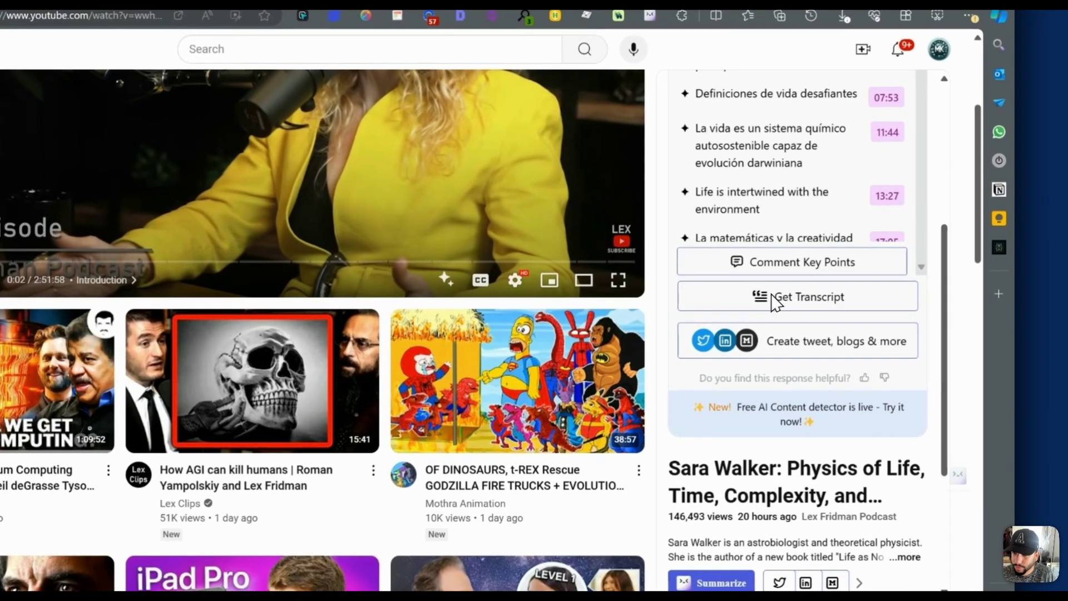
# - Start fetching the podcast video's full transcript
pyautogui.click(777, 299)
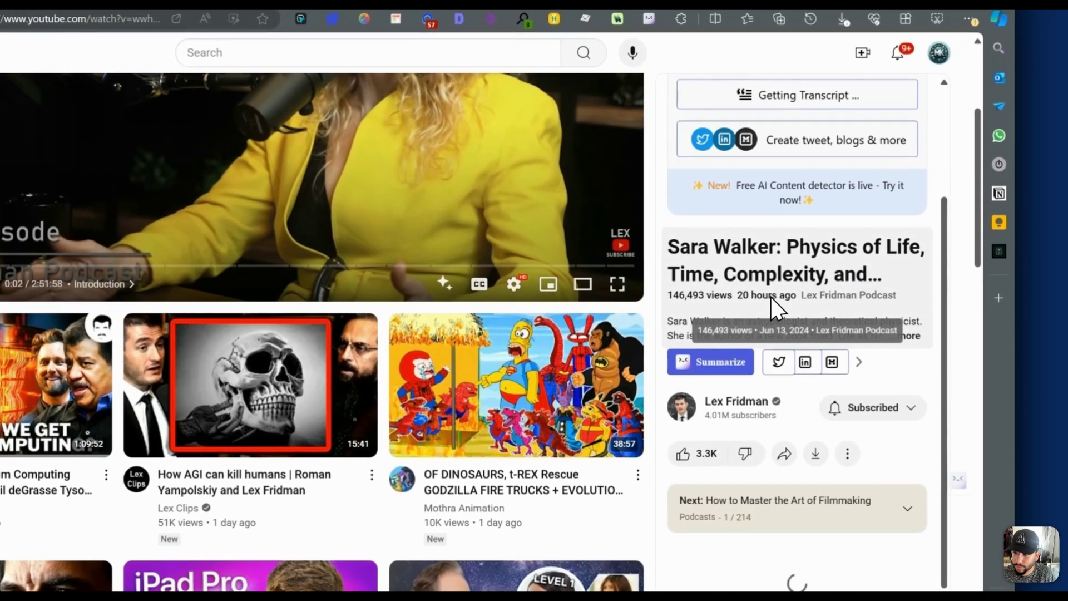
pyautogui.scroll(-5, 807, 423)
pyautogui.scroll(6, 762, 448)
pyautogui.scroll(1, 762, 446)
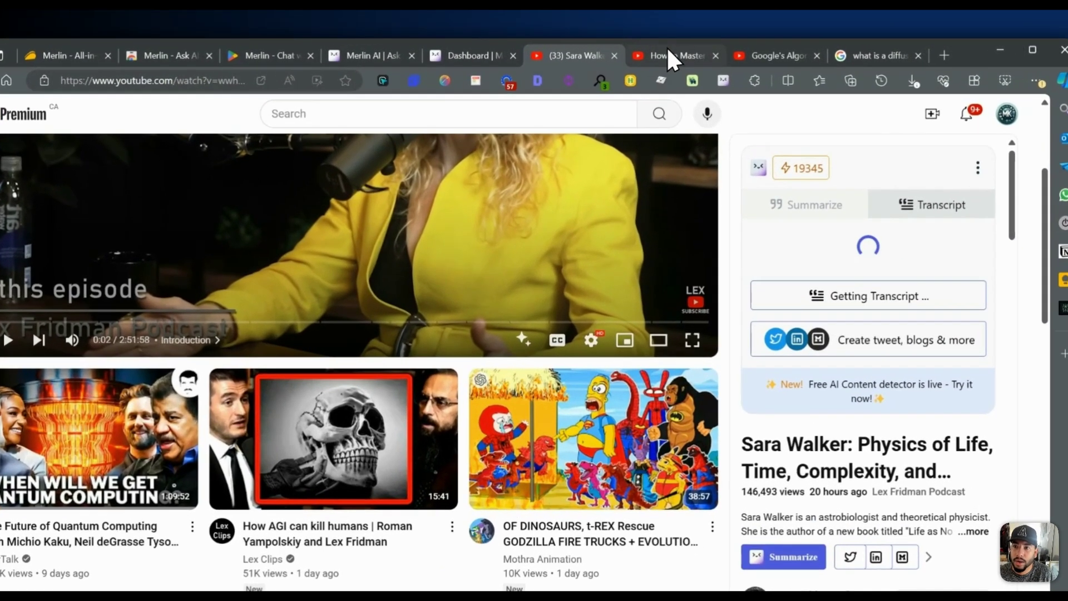
# - Pause the filmmaking tutorial, restore the normal player layout, and generate its Merlin summary
pyautogui.click(676, 53)
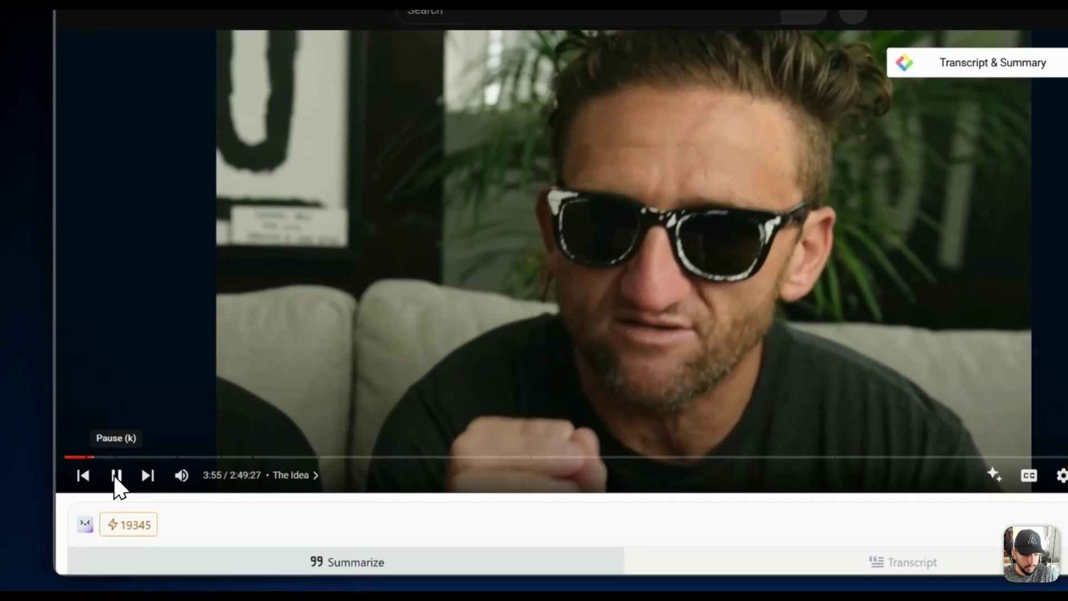
pyautogui.click(86, 500)
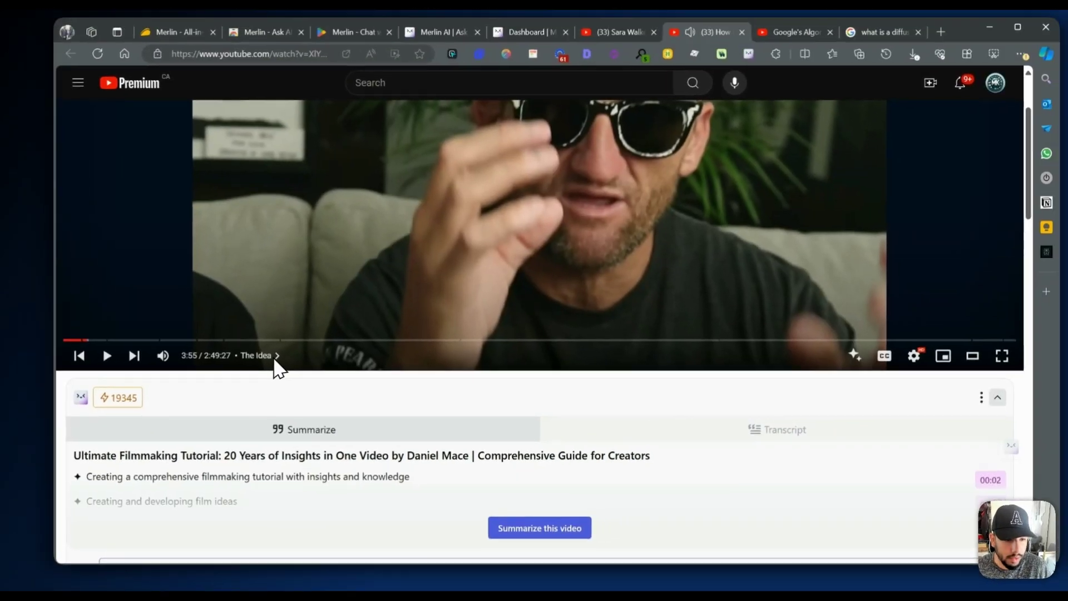
pyautogui.scroll(-2, 275, 361)
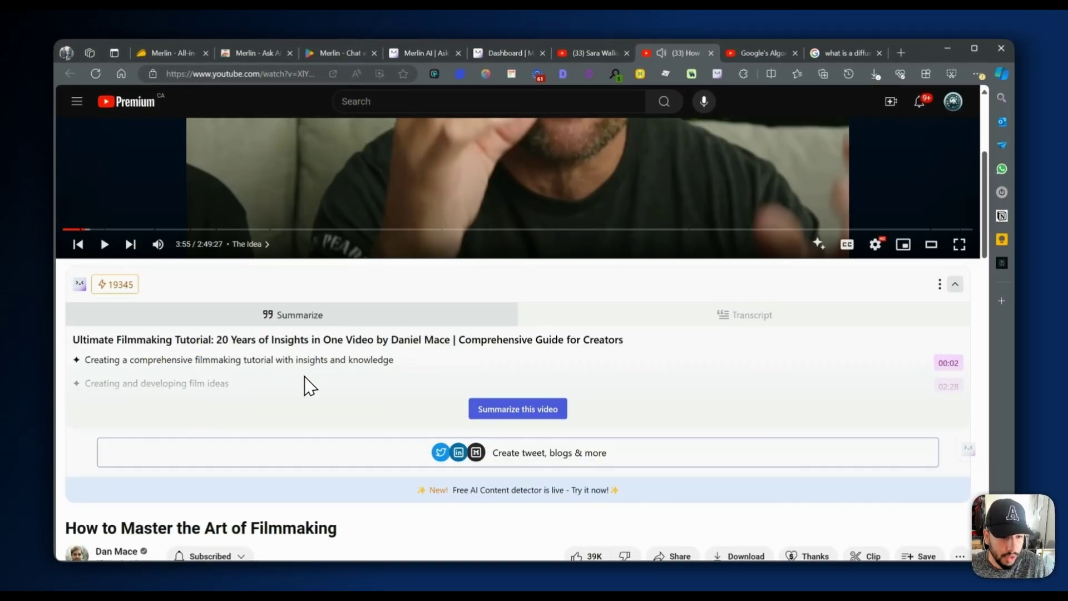
pyautogui.scroll(-1, 278, 406)
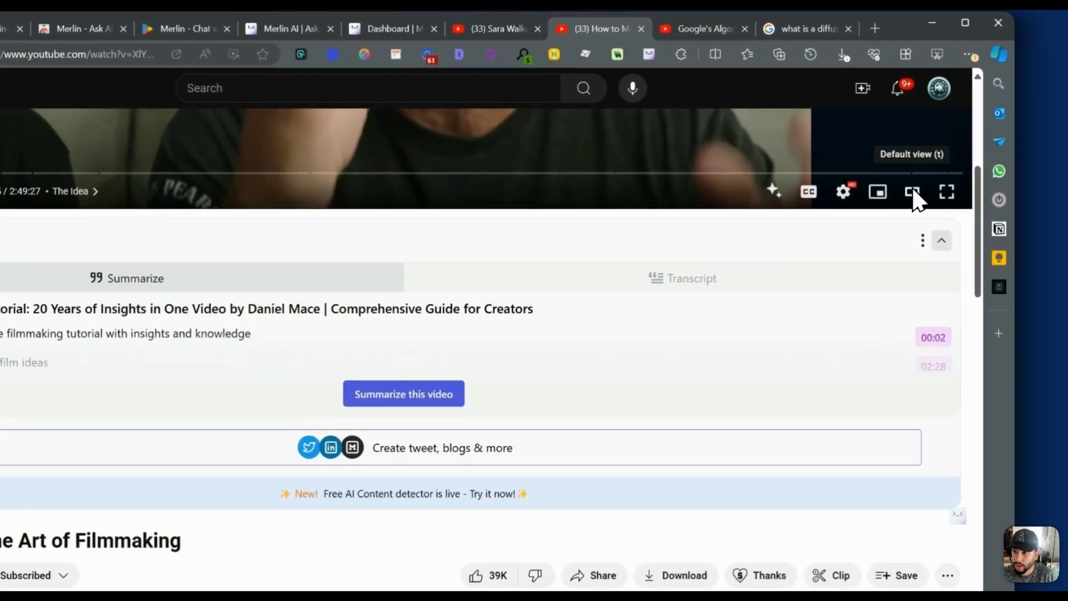
pyautogui.click(931, 185)
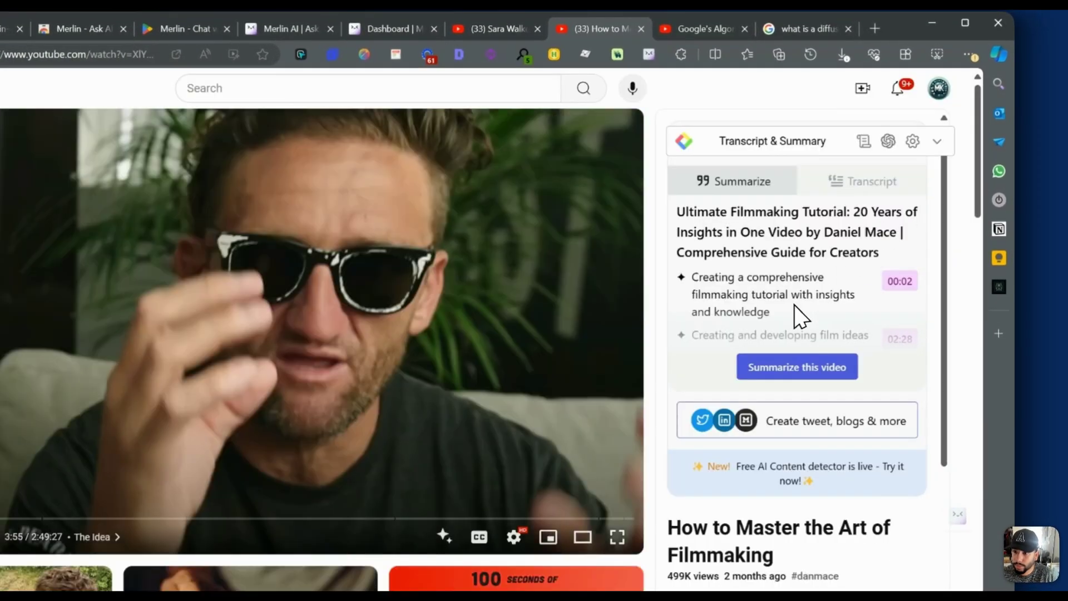
pyautogui.click(787, 370)
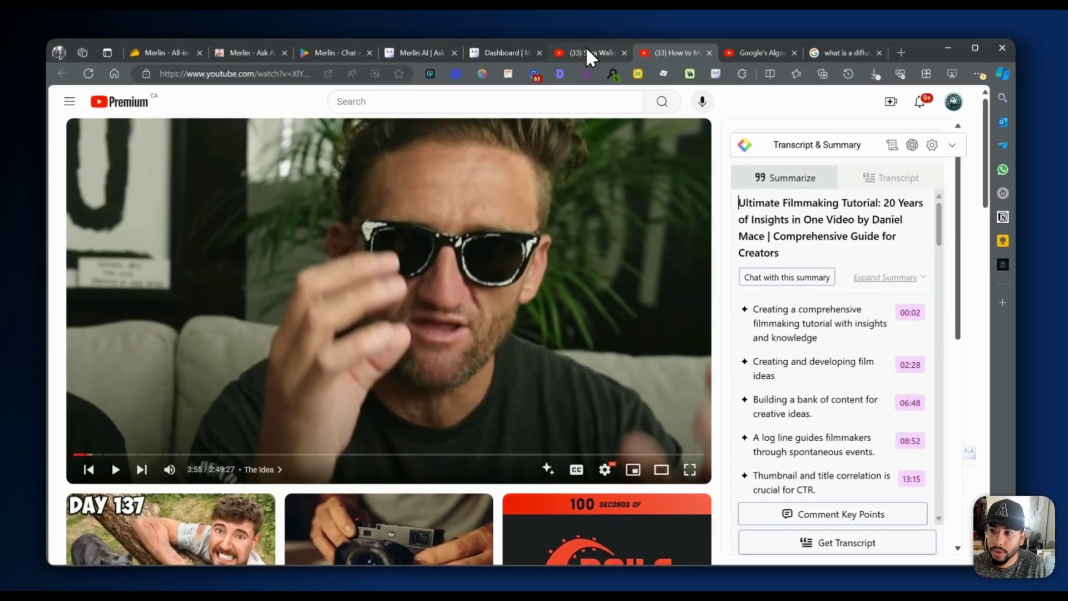
pyautogui.scroll(-3, 907, 406)
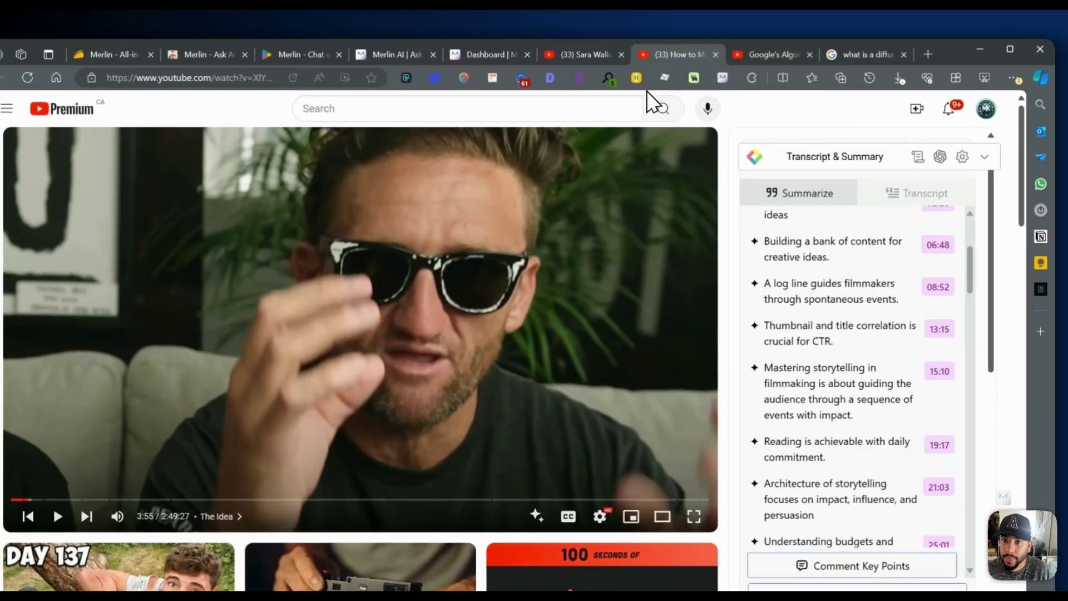
# - On the Physics of Life podcast, switch Merlin from the transcript back to the timestamped summary
pyautogui.click(581, 55)
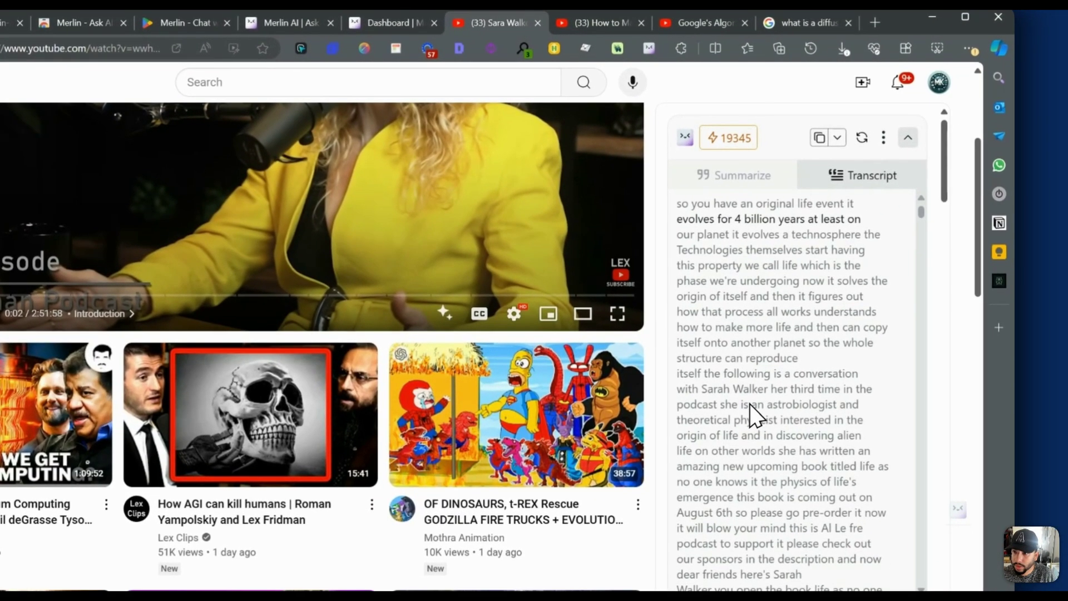
pyautogui.scroll(-15, 751, 415)
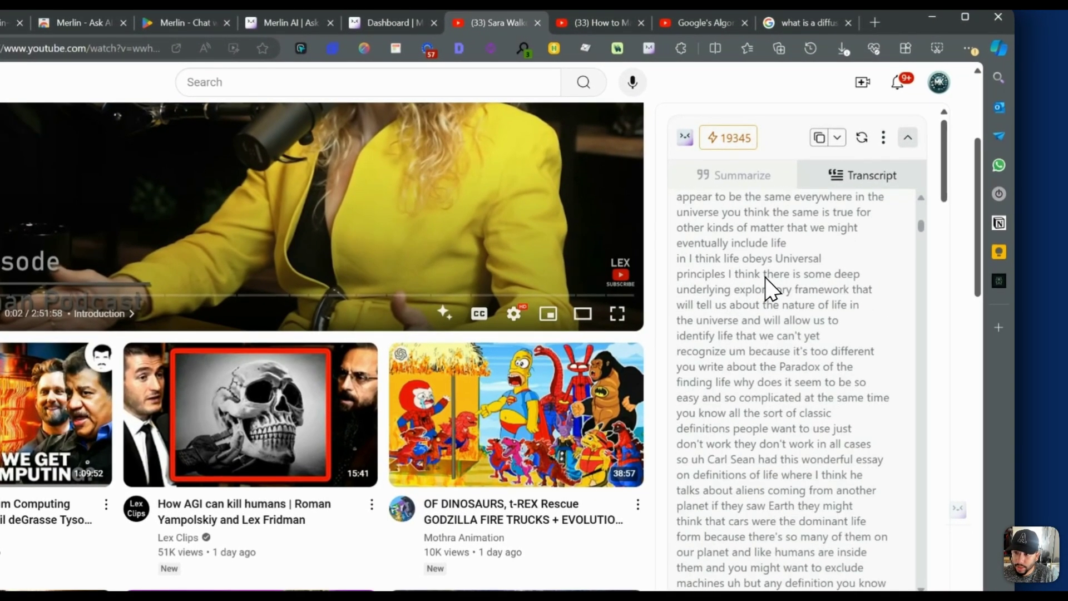
pyautogui.click(717, 167)
pyautogui.scroll(8, 779, 333)
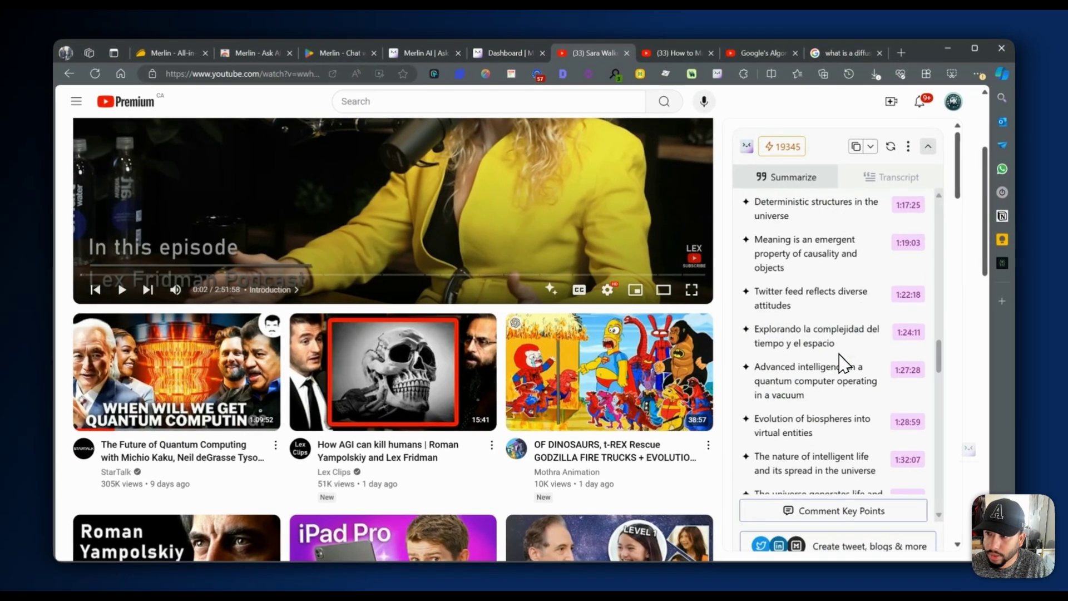
pyautogui.scroll(10, 841, 363)
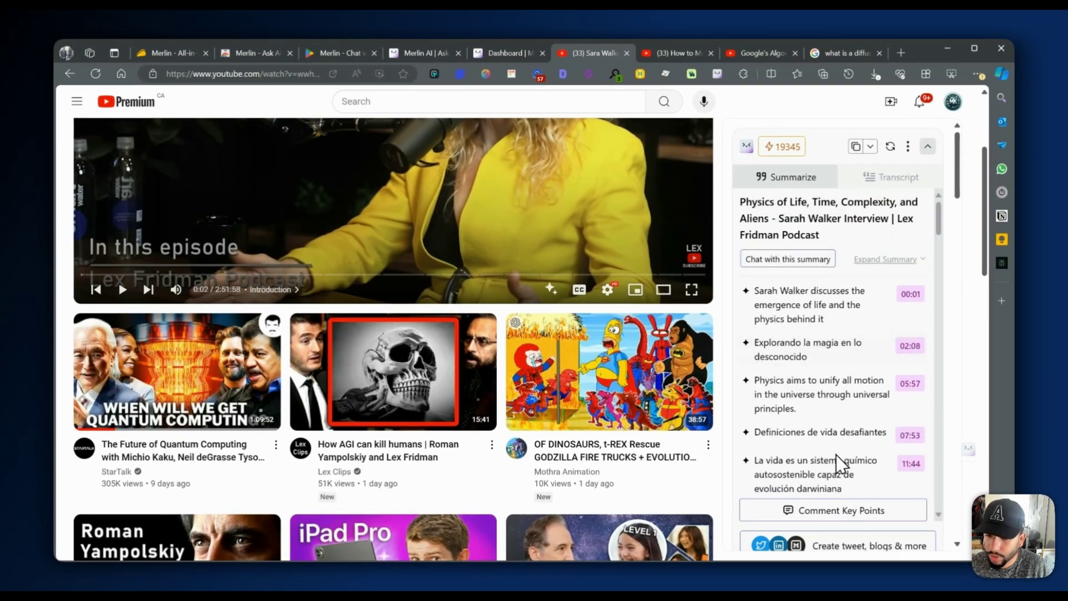
pyautogui.scroll(-8, 838, 509)
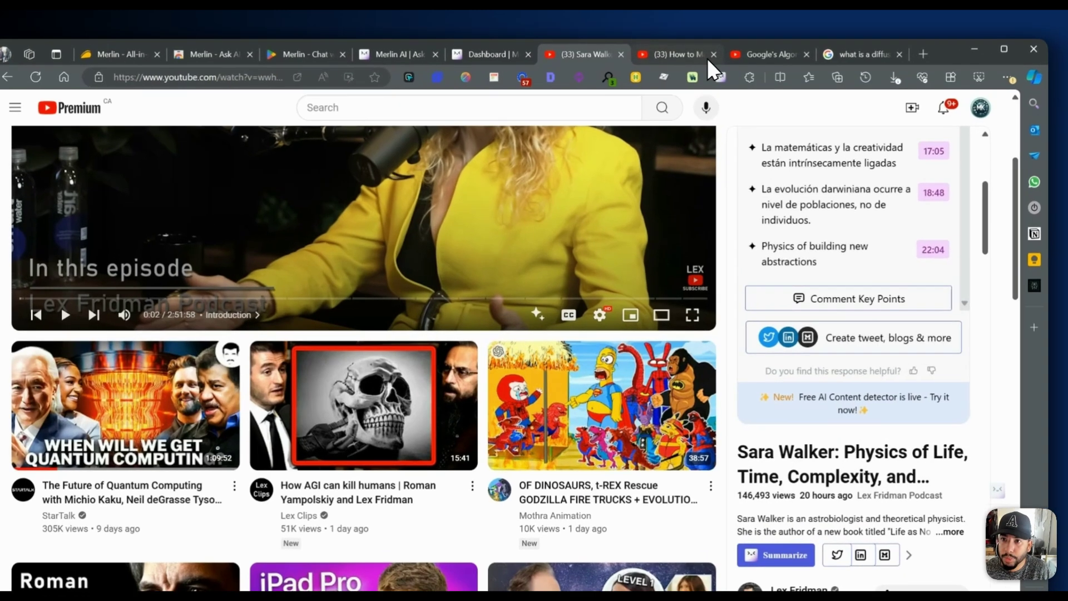
# - In the filmmaking summary, expand the first, thumbnail-and-title, and 15:10 storytelling key points
pyautogui.click(676, 52)
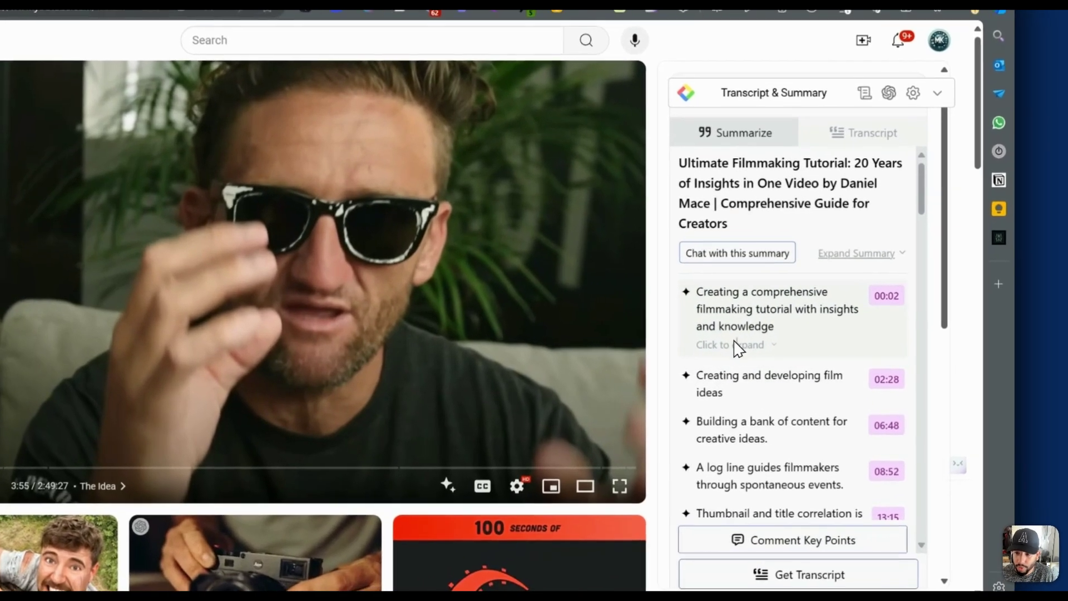
pyautogui.click(784, 352)
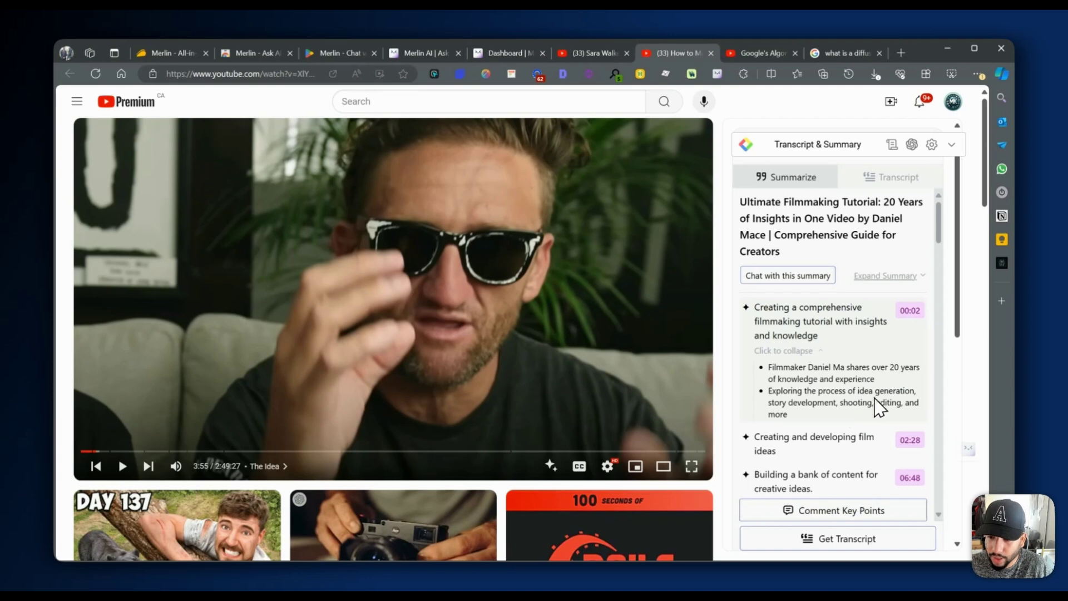
pyautogui.scroll(-5, 881, 405)
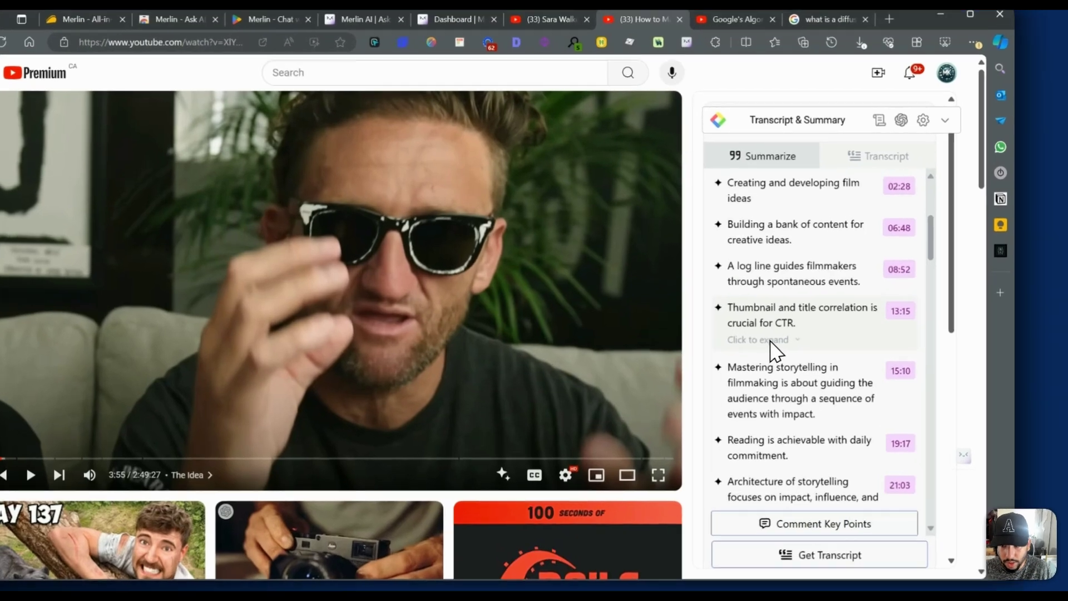
pyautogui.click(793, 344)
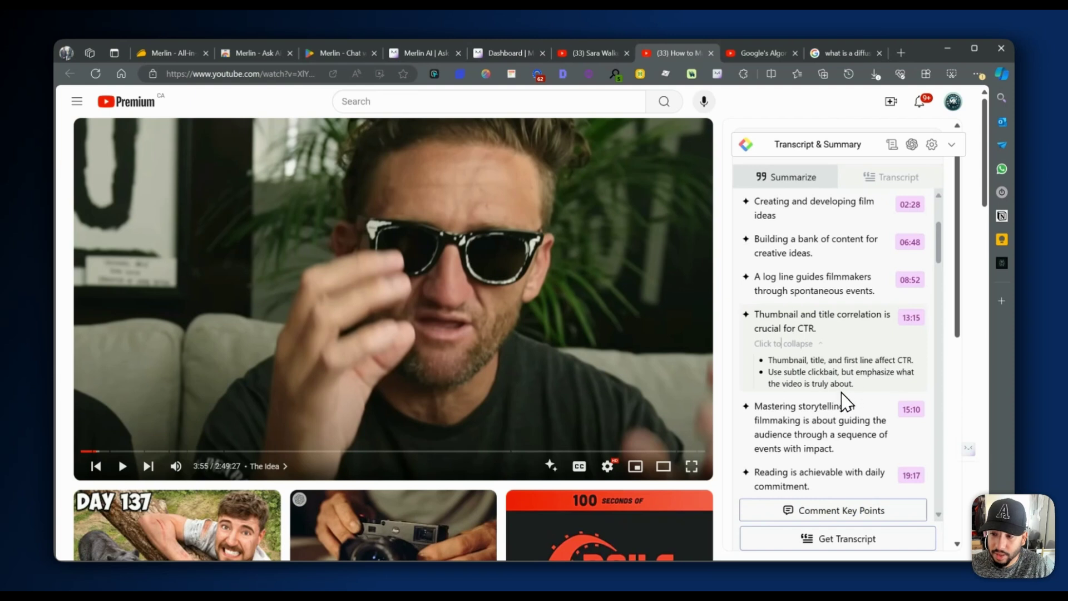
pyautogui.scroll(-2, 843, 386)
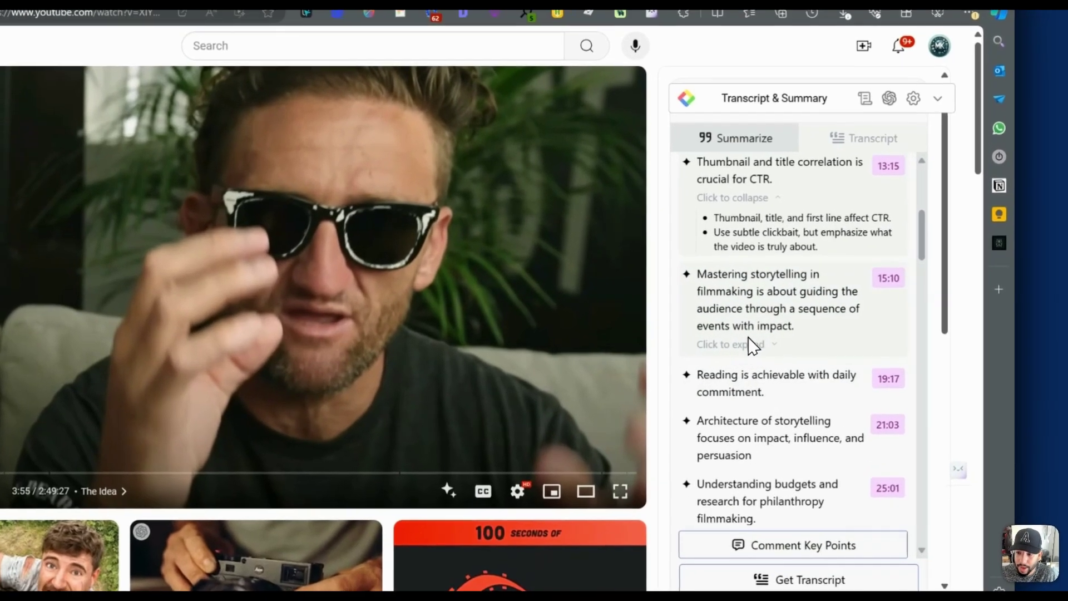
pyautogui.click(818, 345)
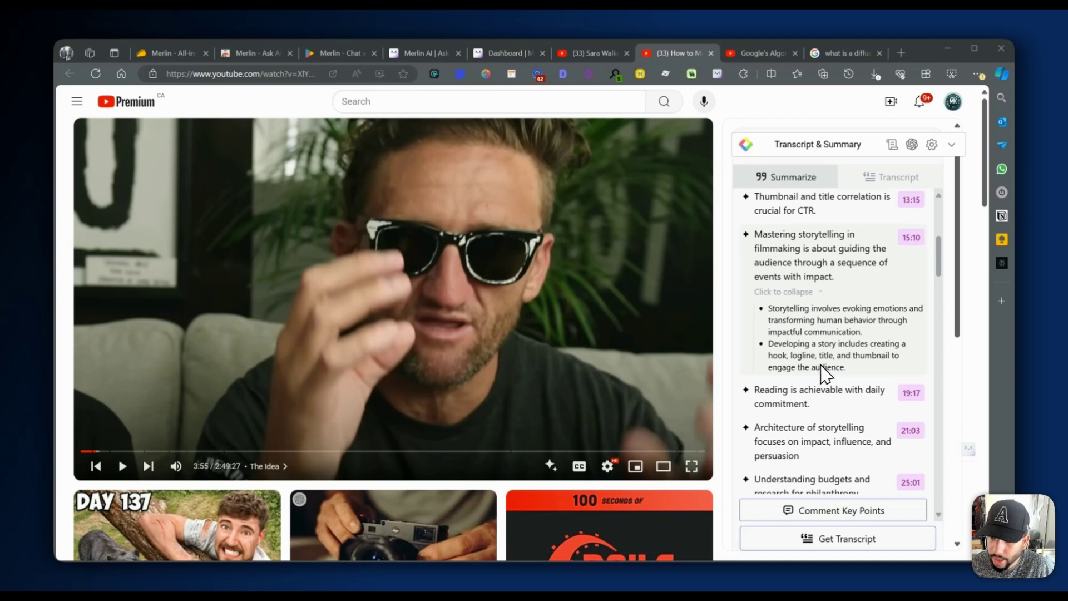
pyautogui.scroll(-8, 814, 393)
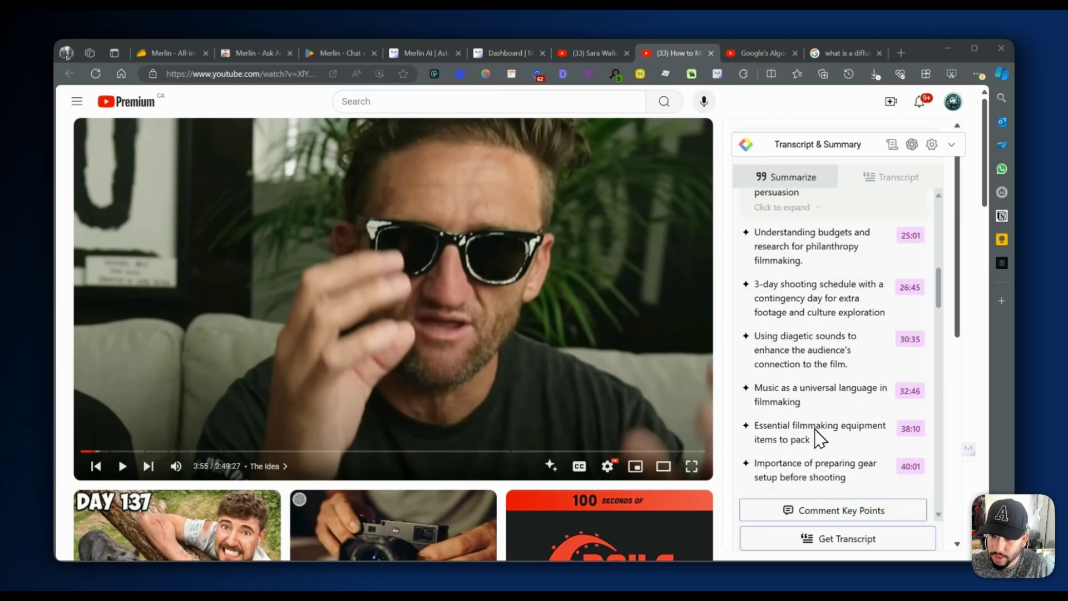
pyautogui.scroll(-10, 813, 420)
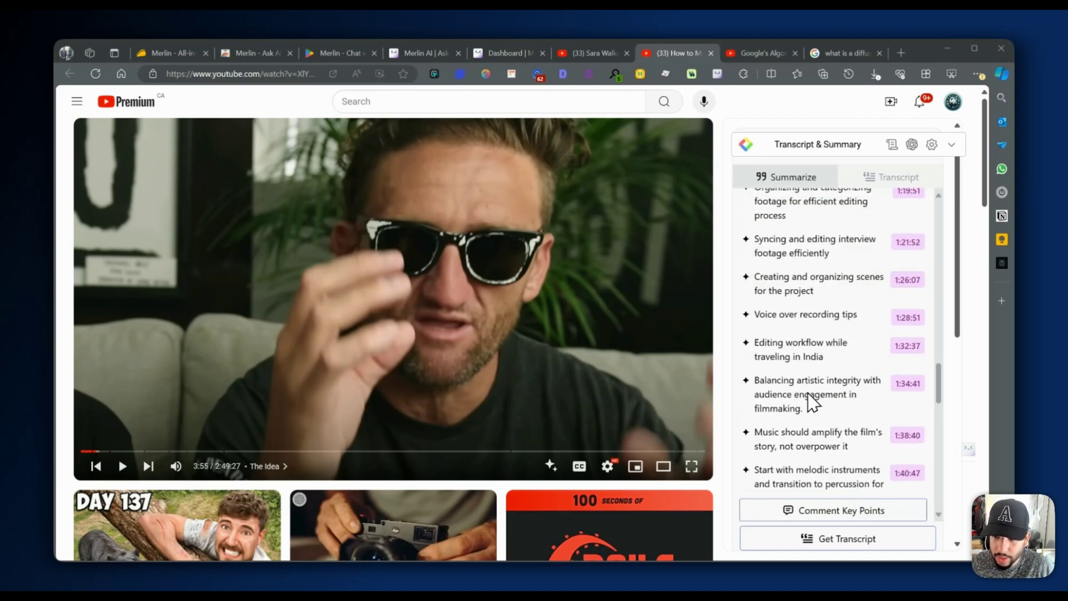
pyautogui.scroll(-5, 809, 418)
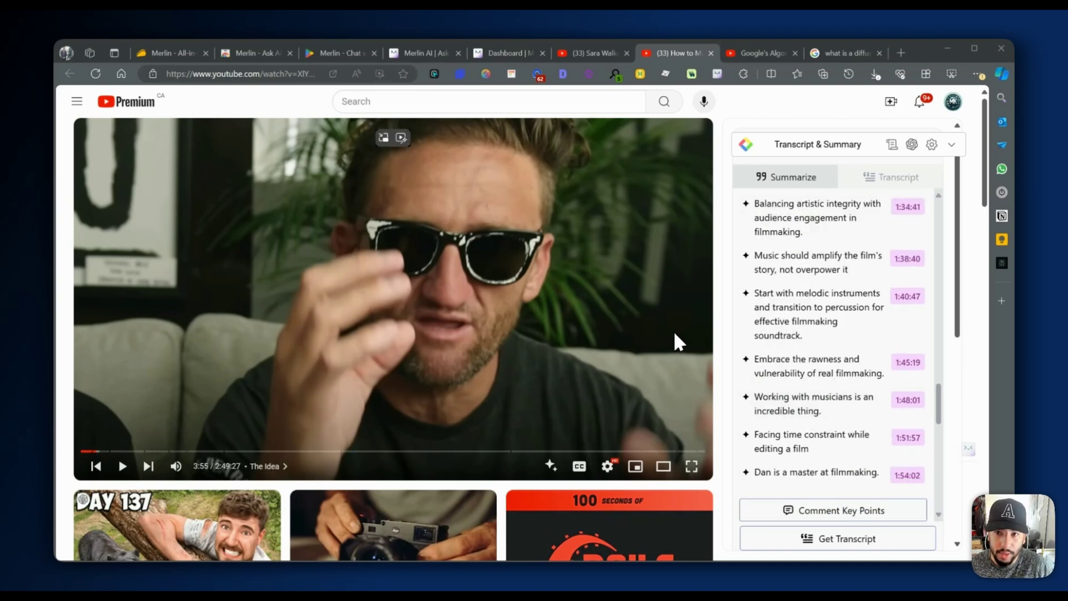
pyautogui.scroll(-10, 839, 302)
pyautogui.scroll(-3, 816, 384)
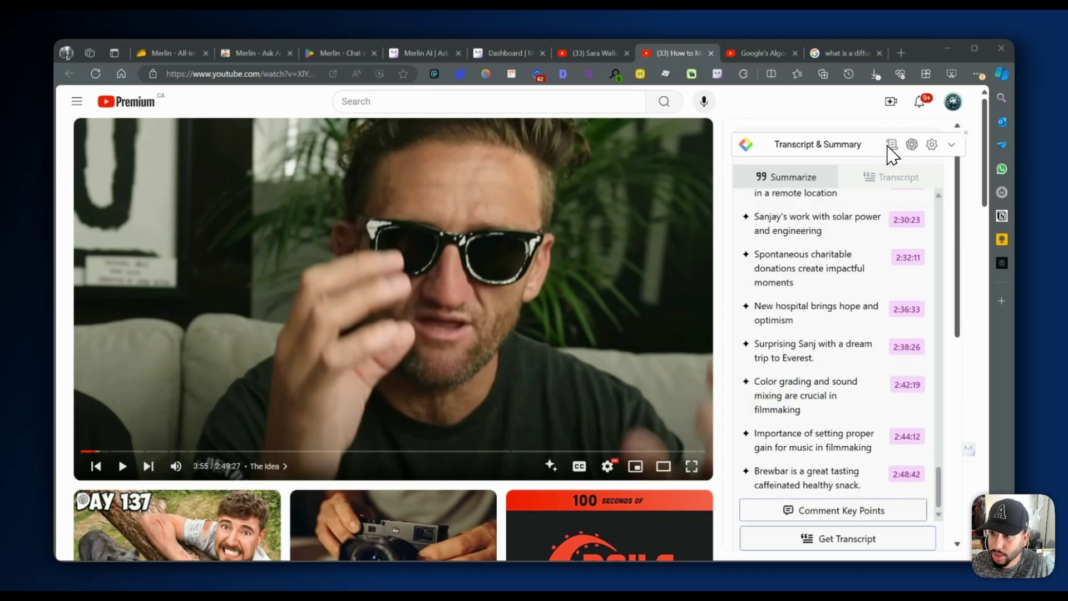
pyautogui.scroll(-5, 875, 336)
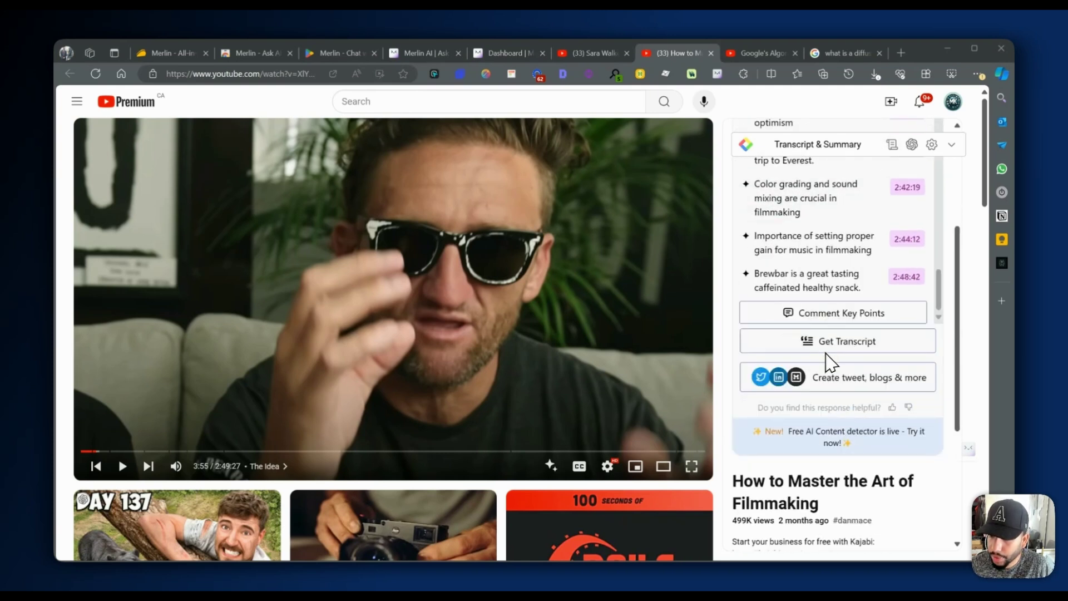
pyautogui.scroll(5, 893, 361)
pyautogui.scroll(15, 901, 404)
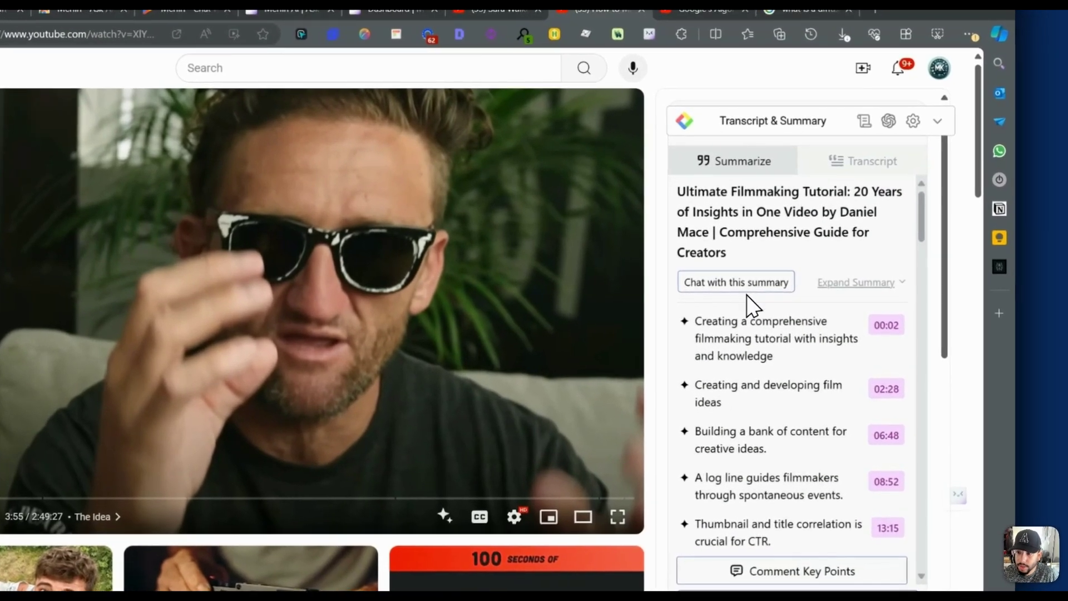
# - Ask the summary chat 'tell me the top 5 tips' and read the five filmmaking tips
pyautogui.click(763, 276)
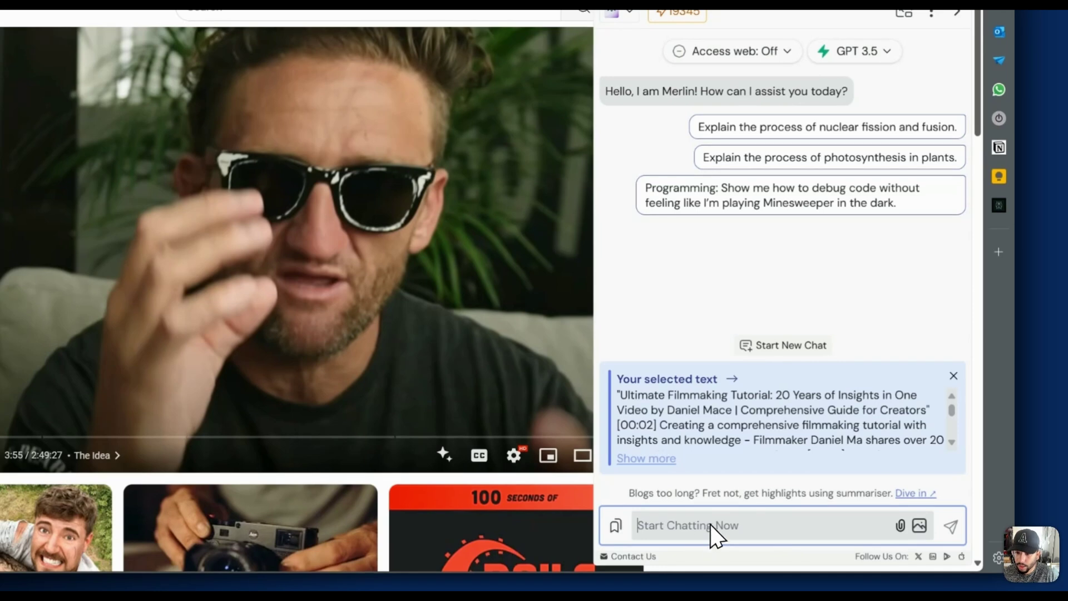
pyautogui.write('tell me ')
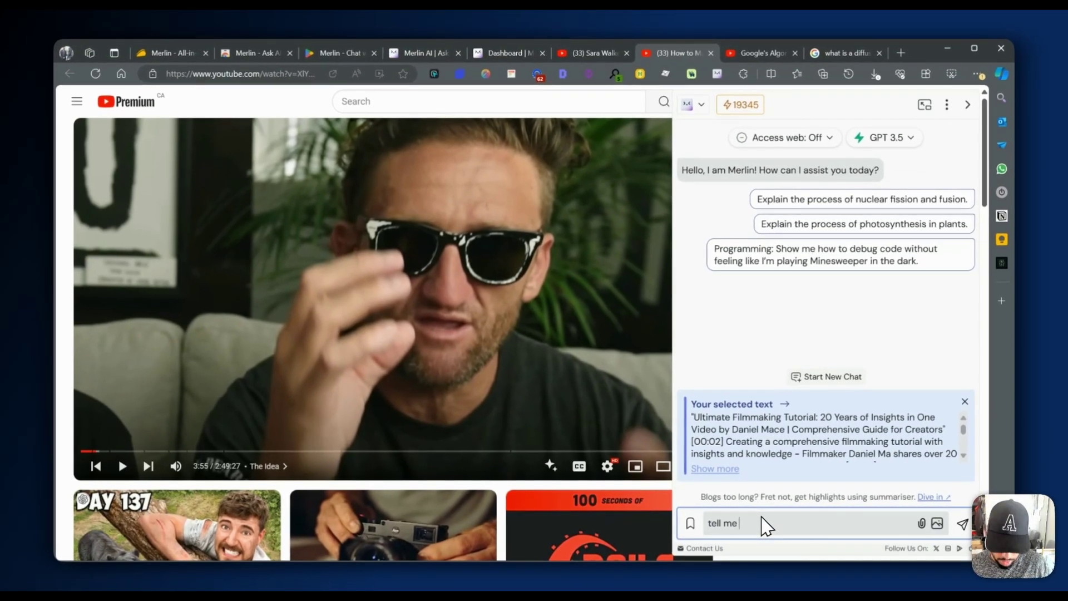
pyautogui.write('the top 5 tips')
pyautogui.press('Return')
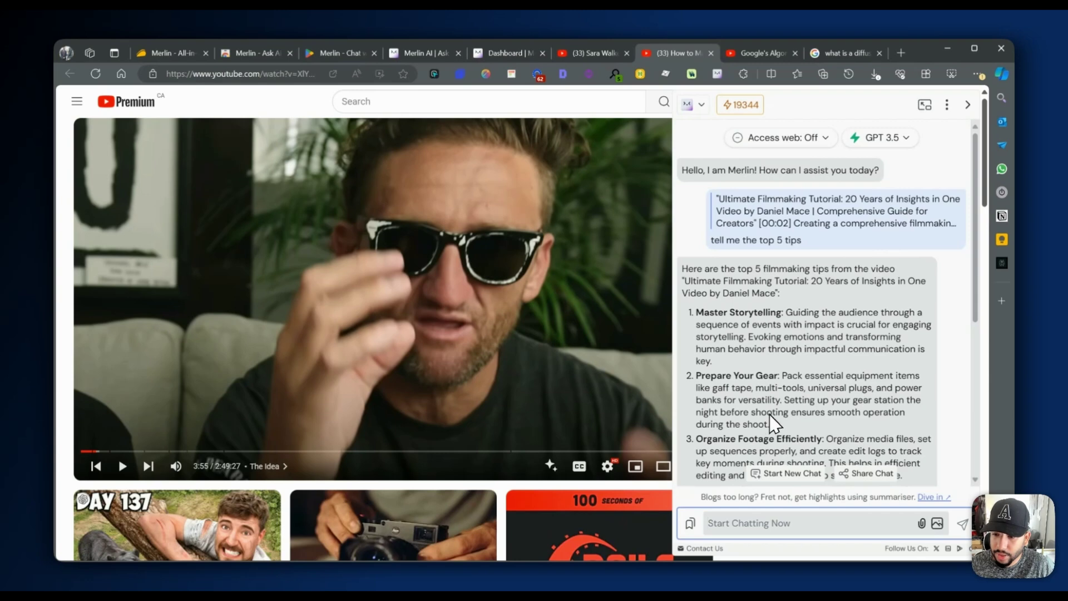
pyautogui.scroll(-2, 779, 390)
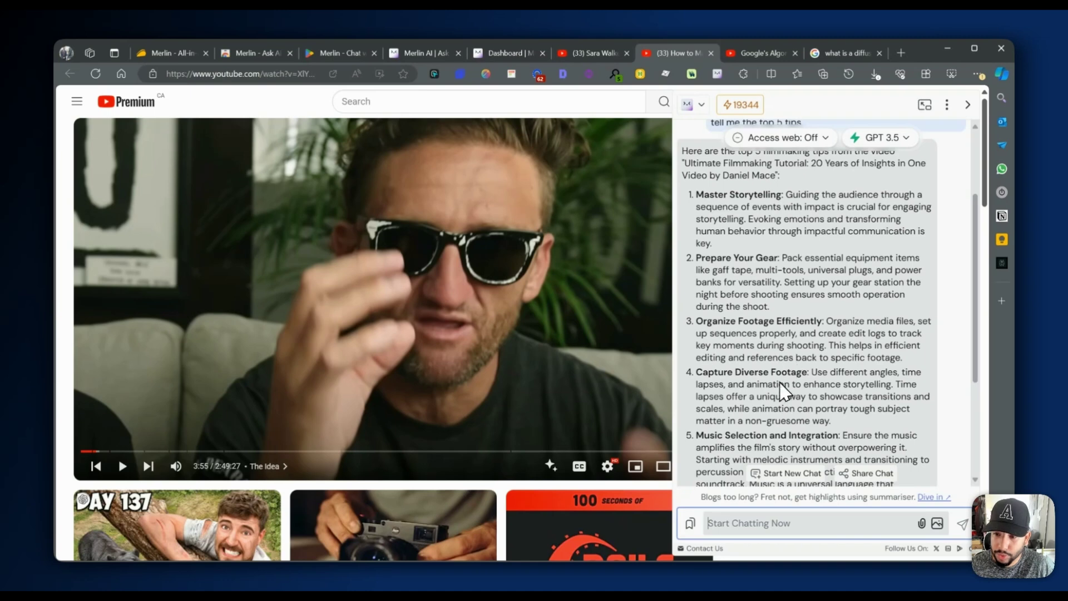
pyautogui.scroll(-3, 793, 400)
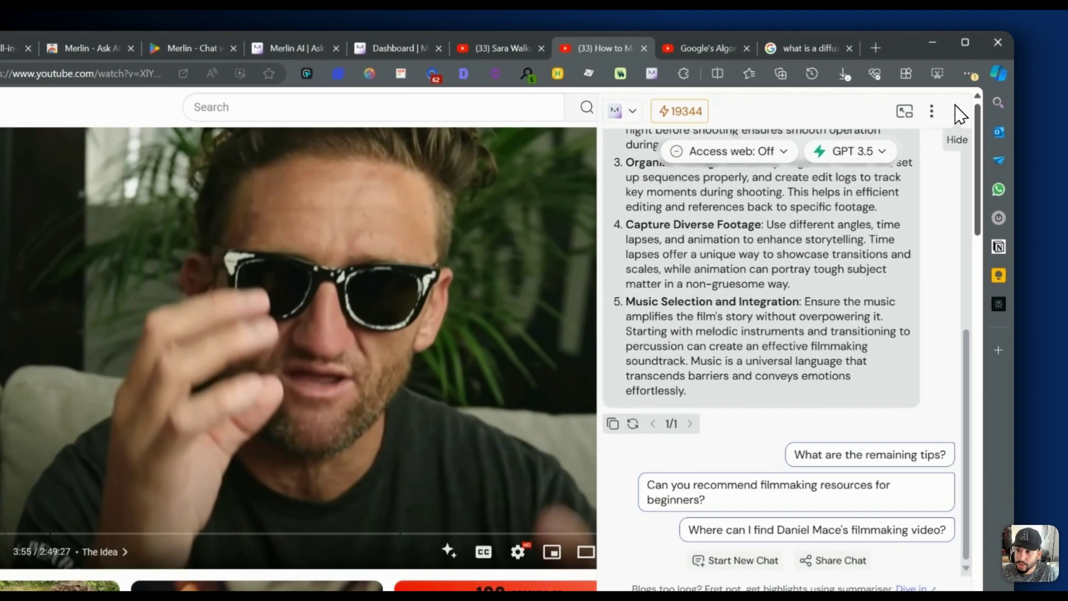
# - Pause the 'Google's Algorithm Leak Exposed' video and have Merlin start summarizing it
pyautogui.click(968, 104)
pyautogui.click(763, 53)
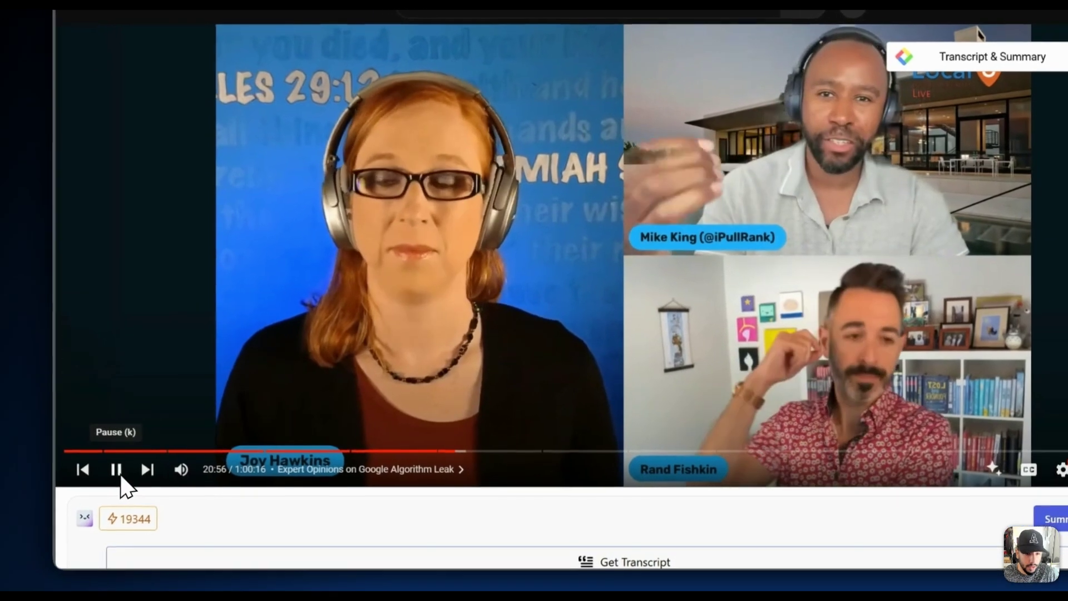
pyautogui.click(73, 487)
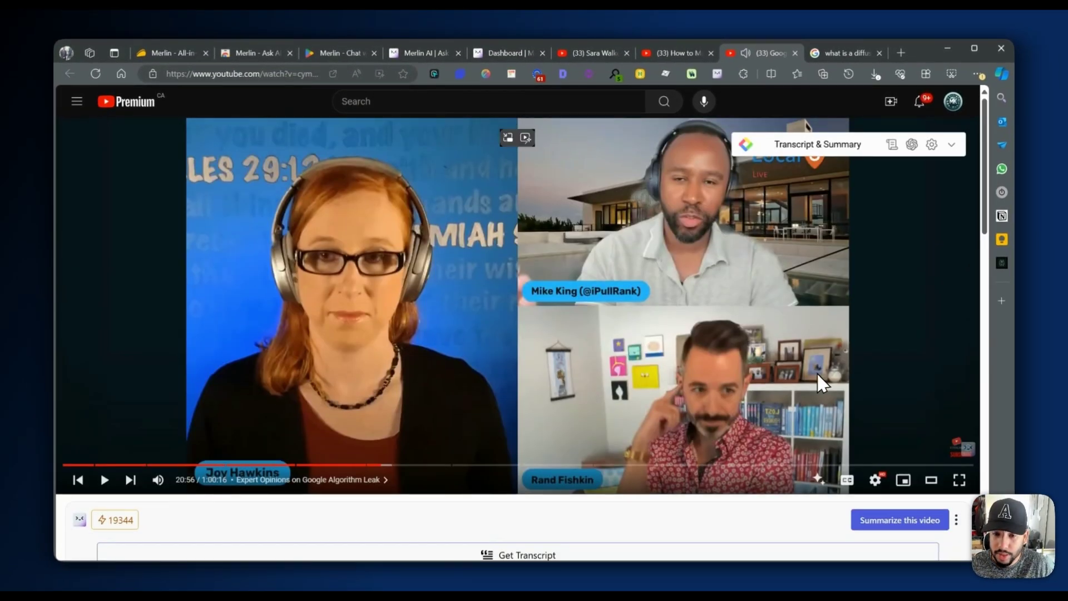
pyautogui.scroll(-3, 740, 374)
pyautogui.scroll(3, 737, 367)
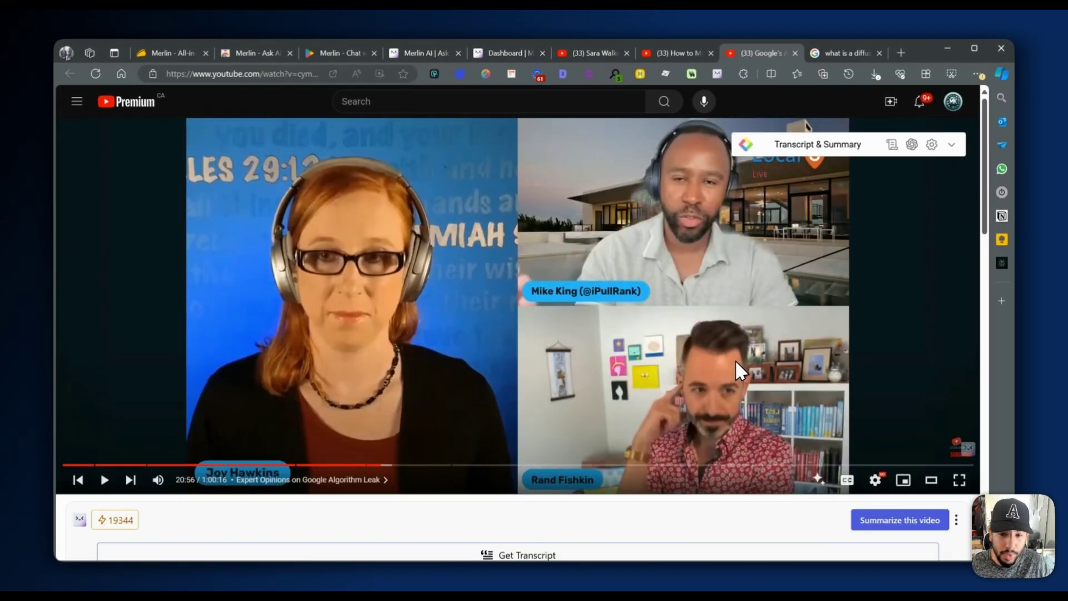
pyautogui.scroll(-3, 674, 337)
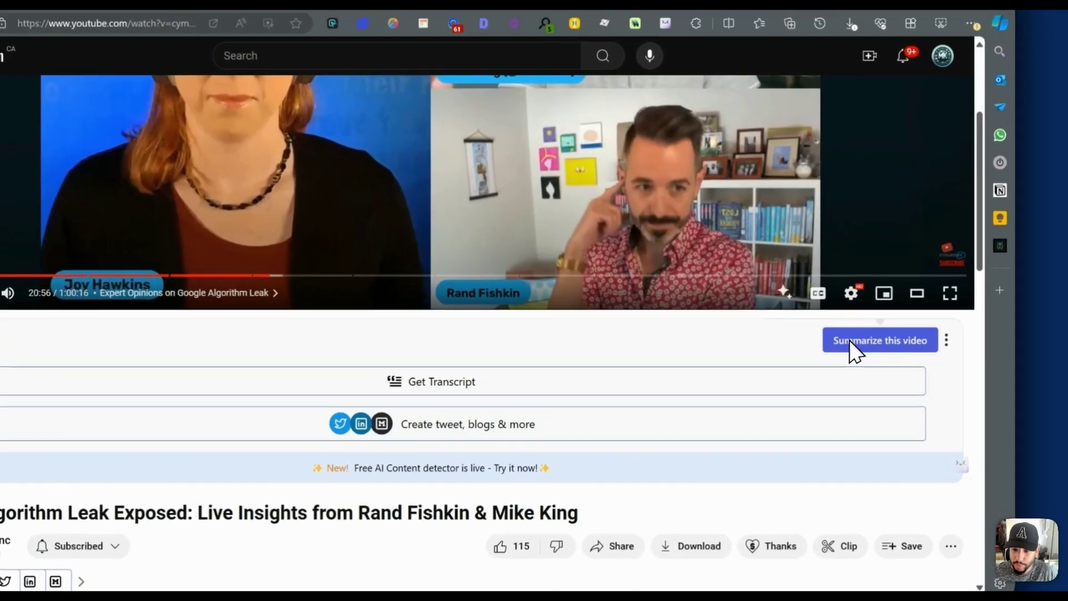
pyautogui.click(877, 345)
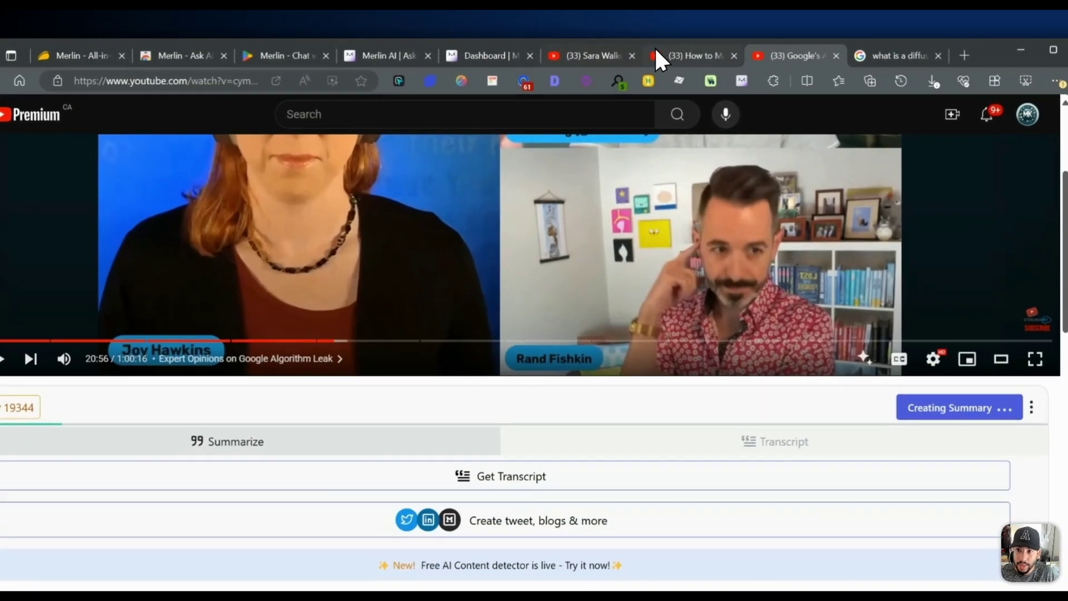
# - Dismiss the personalization survey and have Merlin generate a blog post from the filmmaking video
pyautogui.click(665, 52)
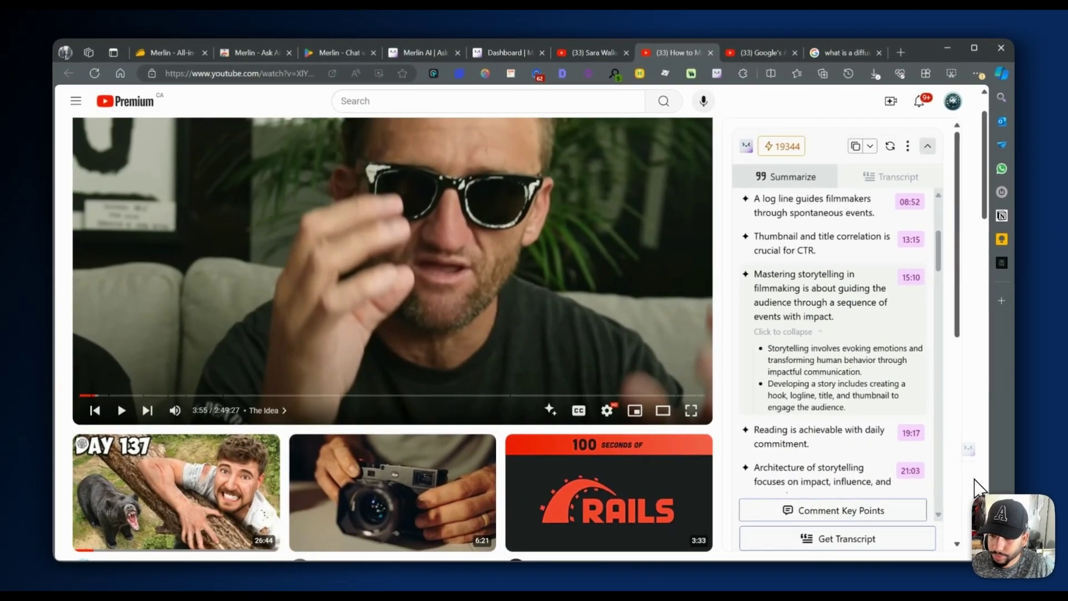
pyautogui.scroll(-3, 756, 512)
pyautogui.scroll(-15, 767, 458)
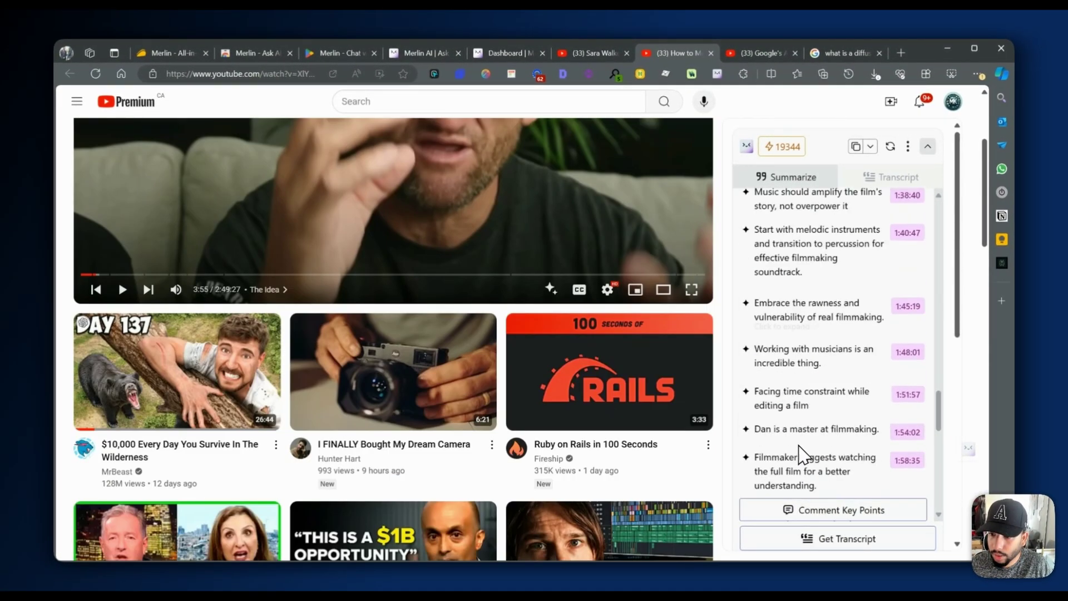
pyautogui.scroll(-10, 806, 452)
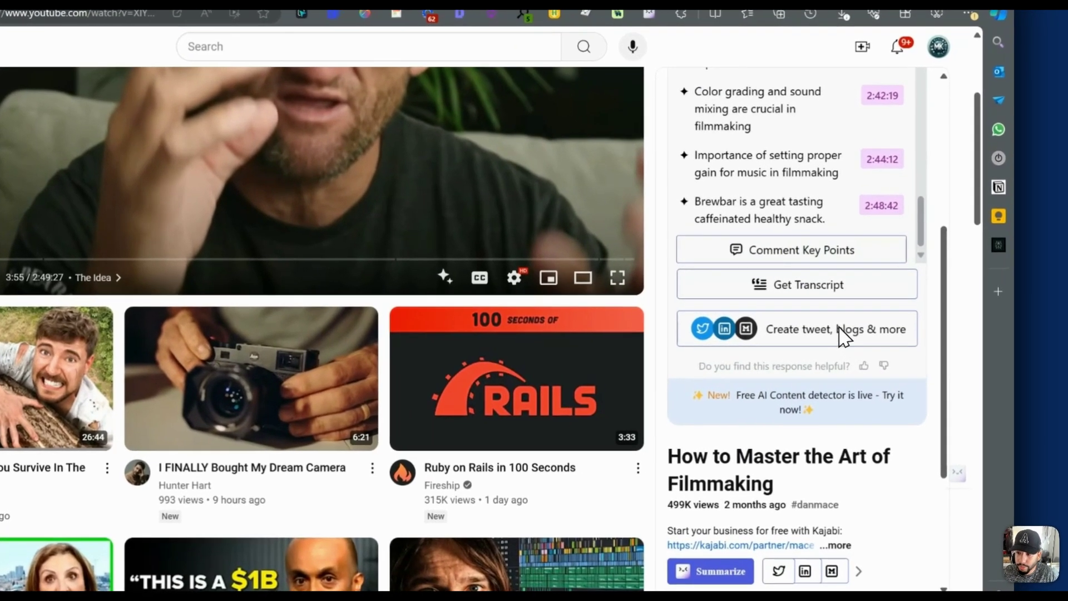
pyautogui.click(840, 333)
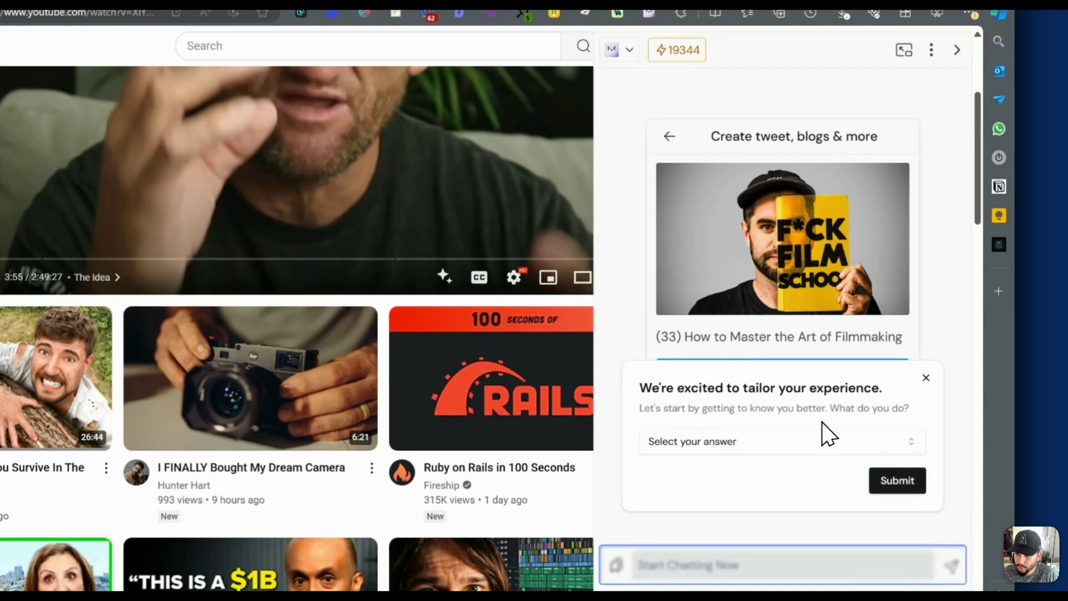
pyautogui.click(925, 380)
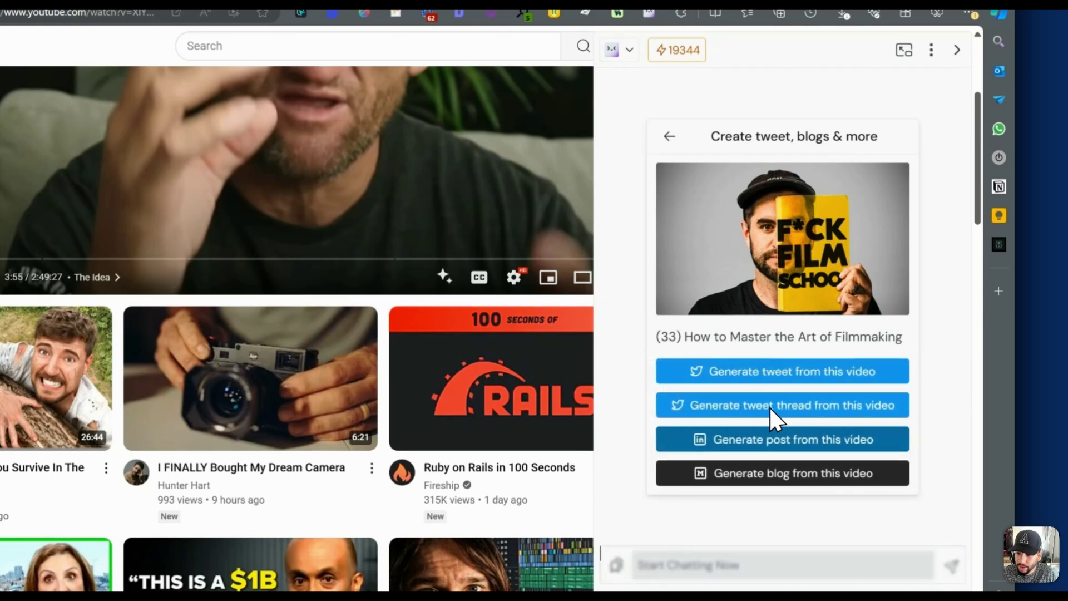
pyautogui.click(776, 480)
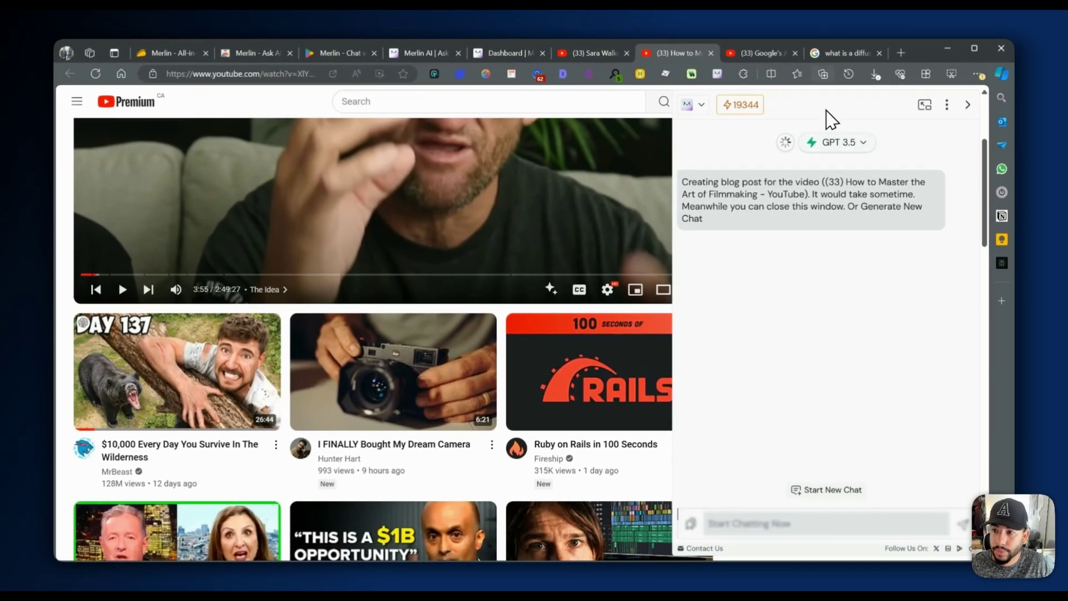
# - Switch Merlin's AI model to GPT 4o and return to the blog post being generated
pyautogui.click(837, 143)
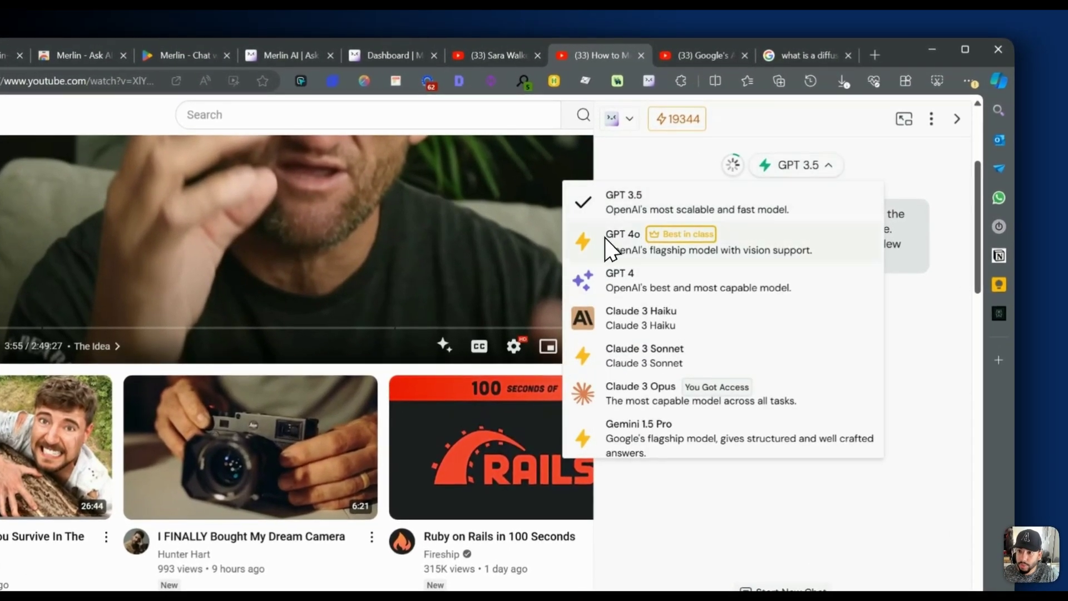
pyautogui.click(611, 248)
pyautogui.moveTo(635, 259); pyautogui.dragTo(601, 214)
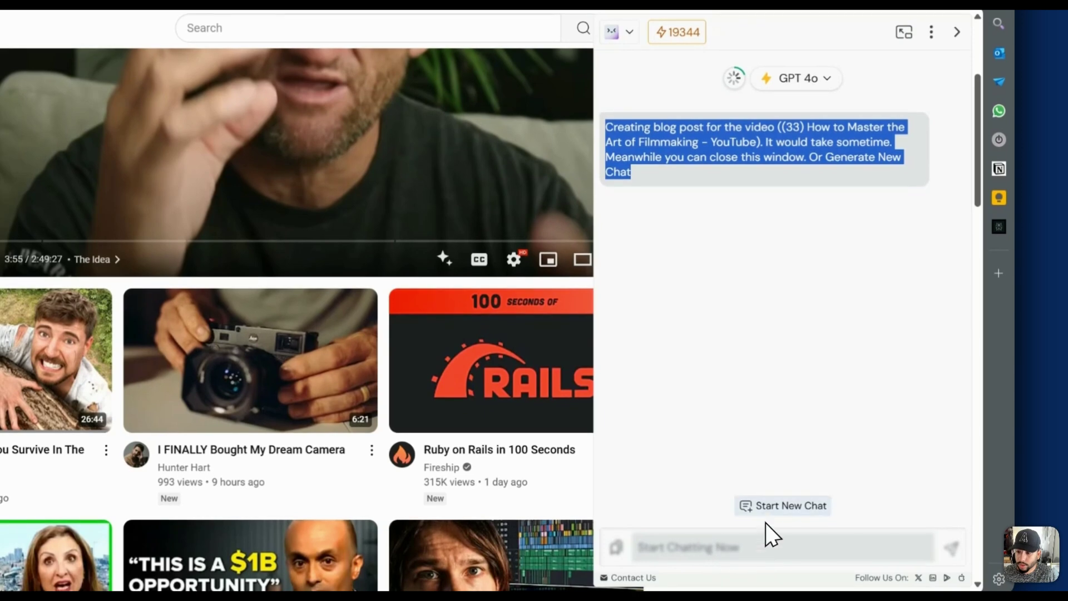
pyautogui.click(776, 565)
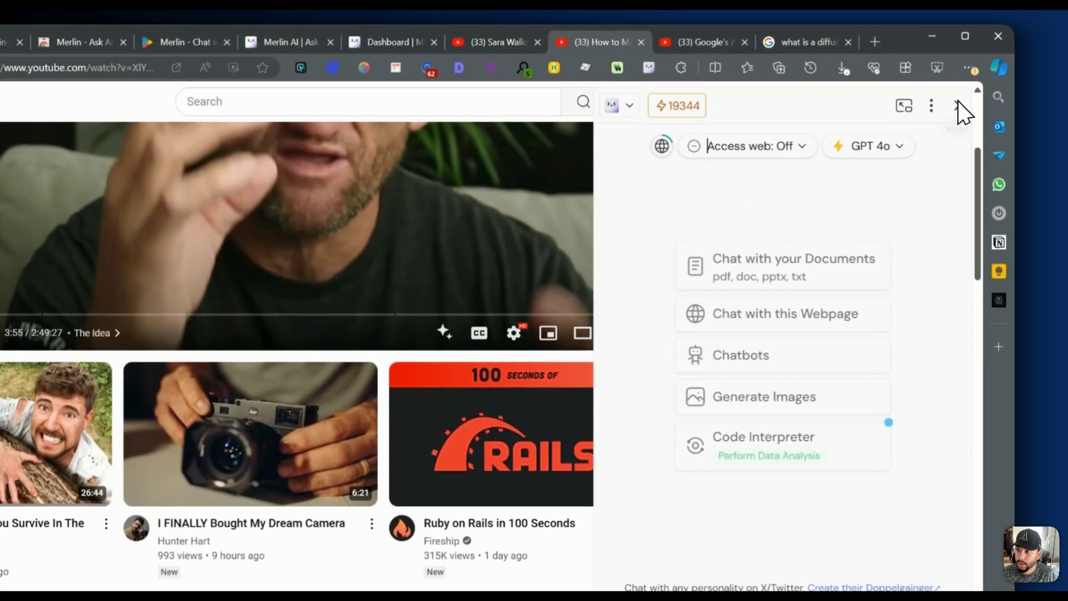
pyautogui.click(957, 31)
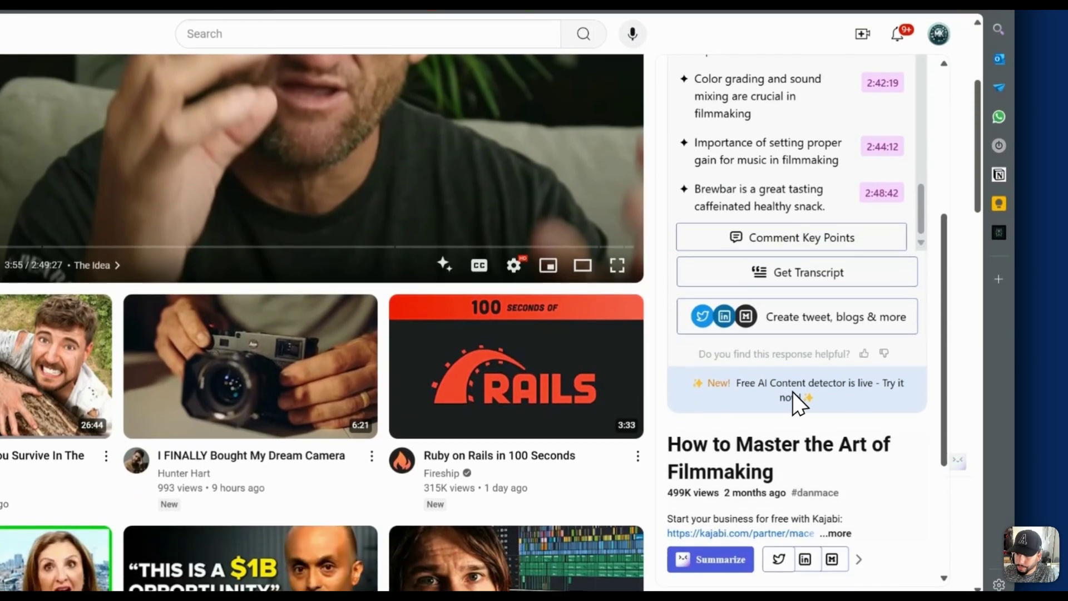
pyautogui.click(758, 393)
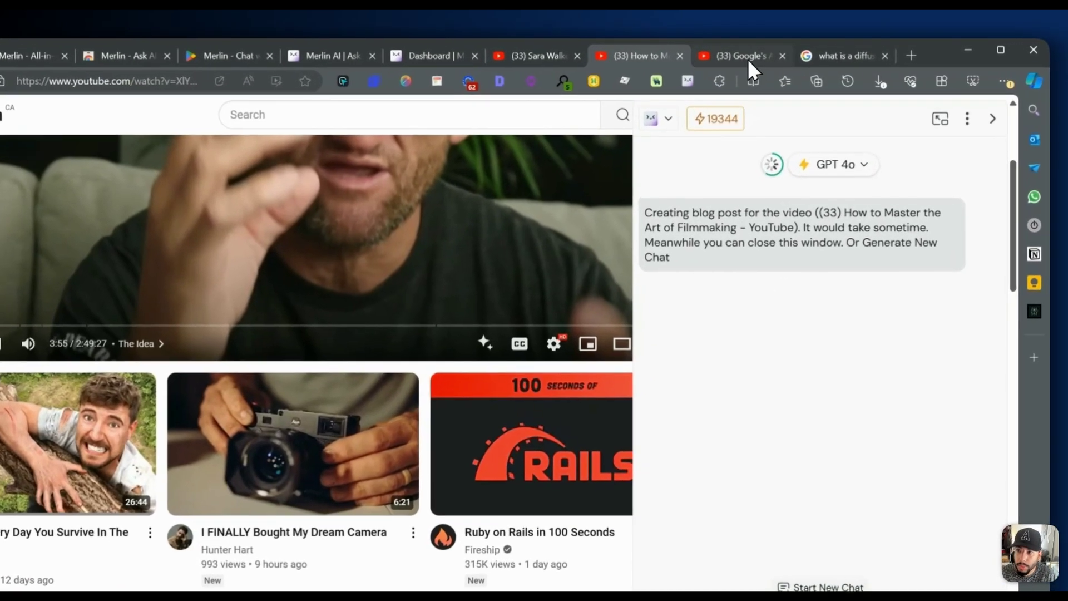
# - Restart Merlin's summary of the Google Algorithm Leak video
pyautogui.click(759, 53)
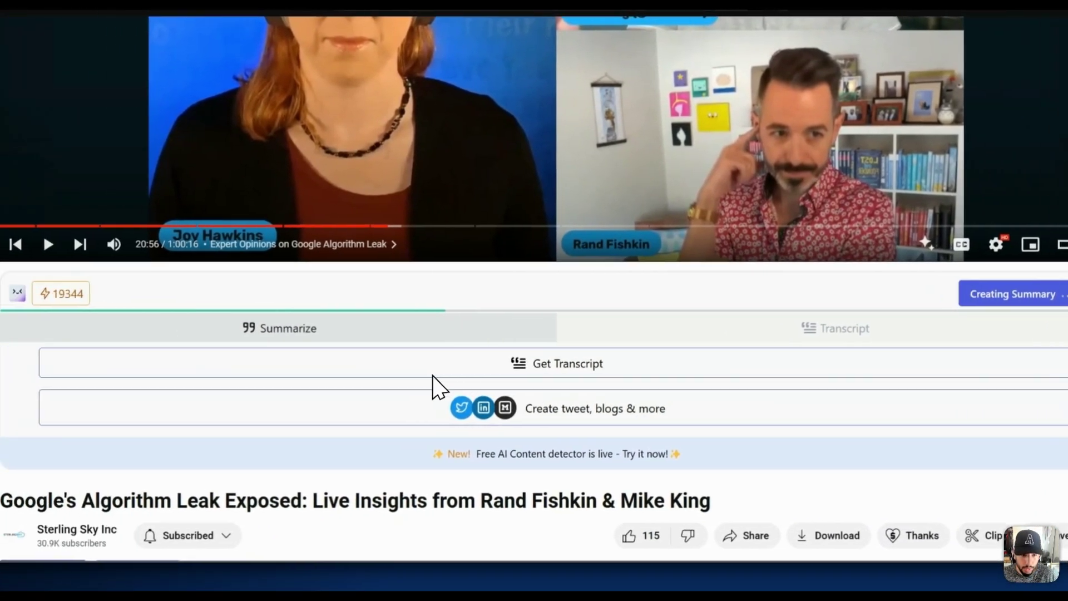
pyautogui.scroll(-5, 245, 386)
pyautogui.scroll(4, 195, 345)
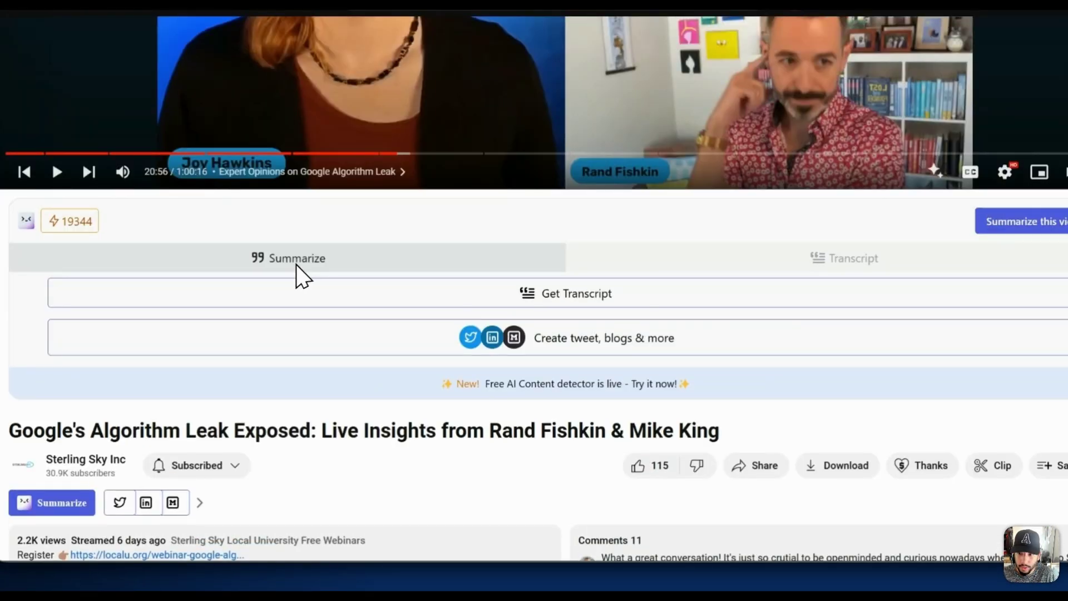
pyautogui.scroll(-5, 314, 281)
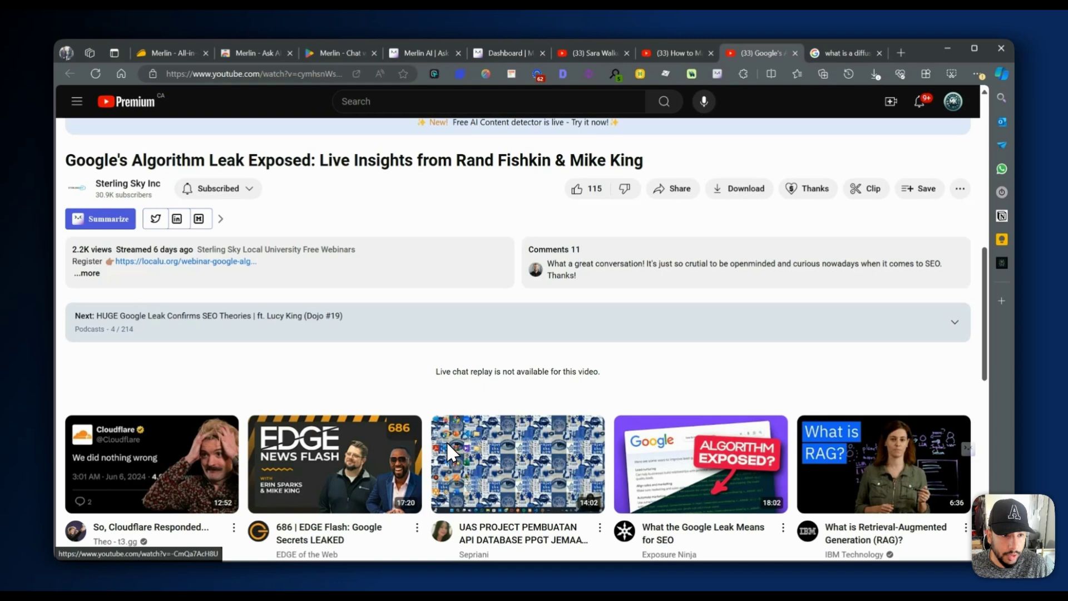
pyautogui.scroll(5, 171, 284)
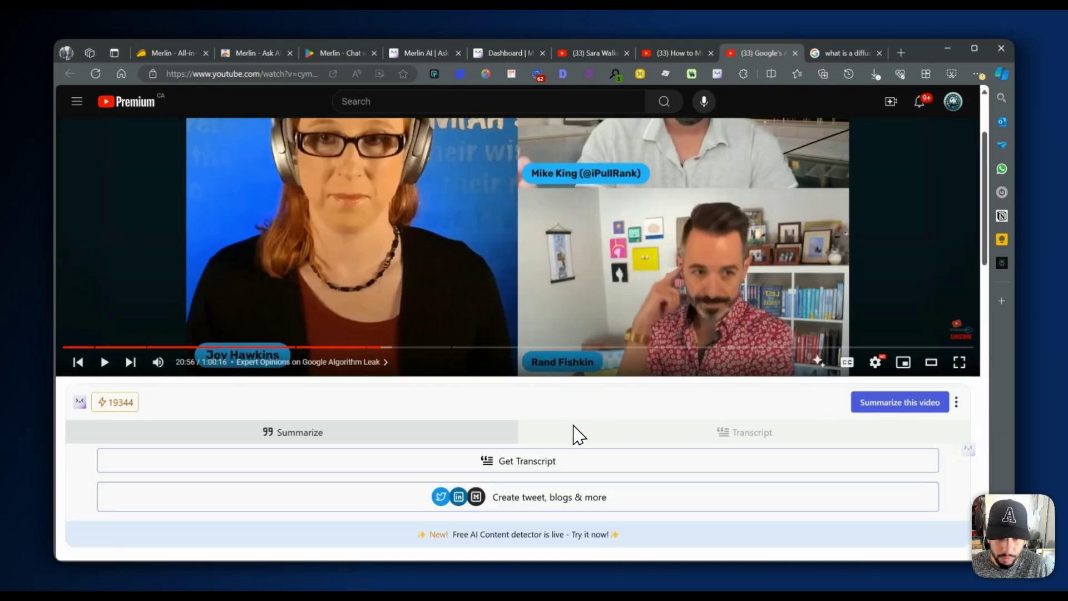
pyautogui.click(874, 403)
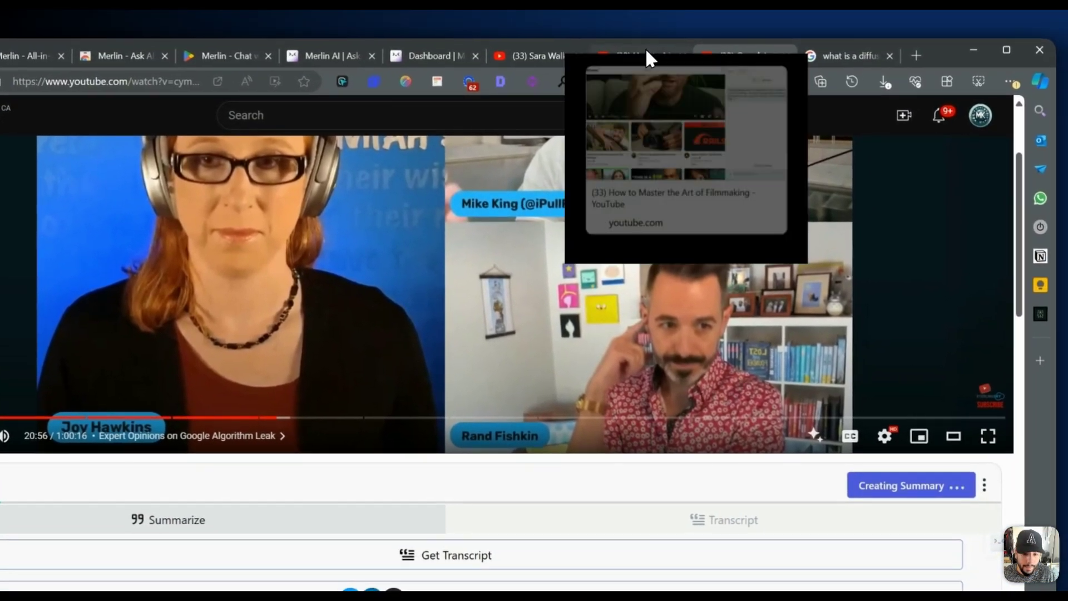
# - Read through the finished filmmaking blog post with its SEO title, description and keywords
pyautogui.click(645, 50)
pyautogui.scroll(10, 790, 406)
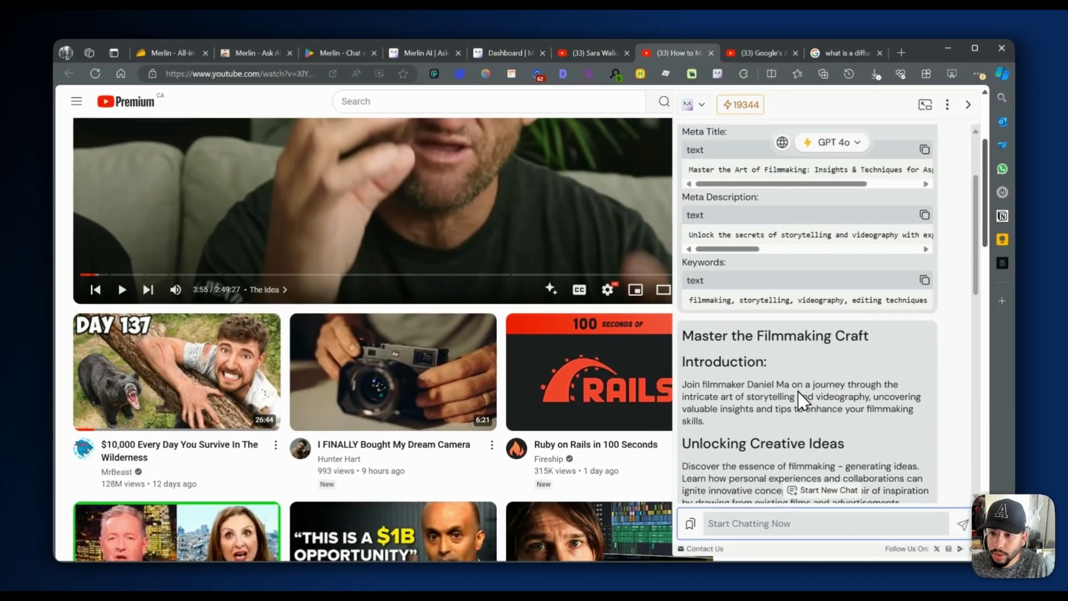
pyautogui.scroll(3, 802, 398)
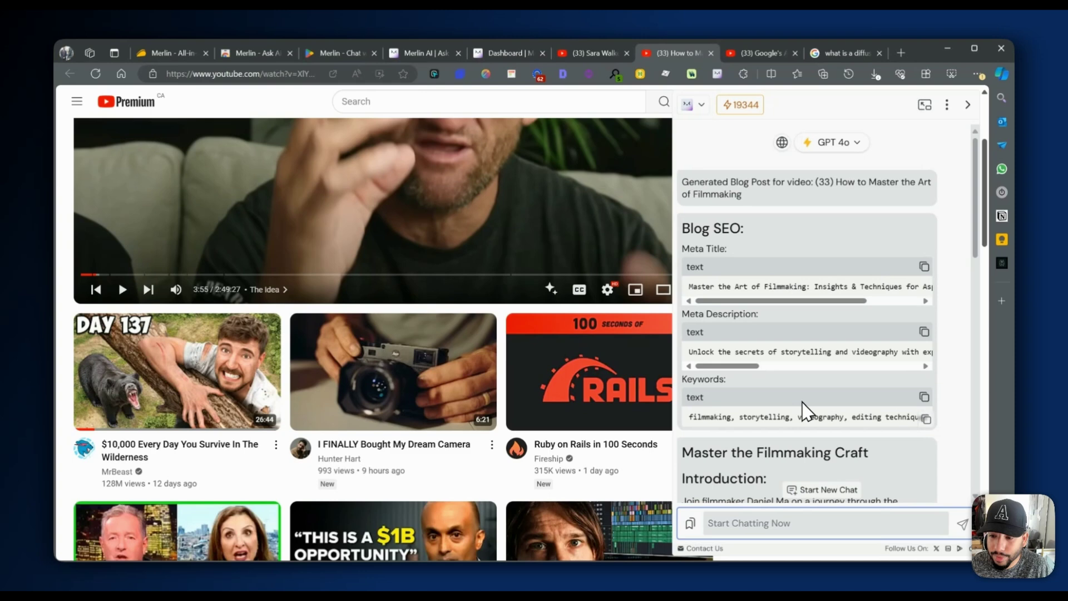
pyautogui.scroll(-10, 805, 410)
pyautogui.scroll(-5, 810, 416)
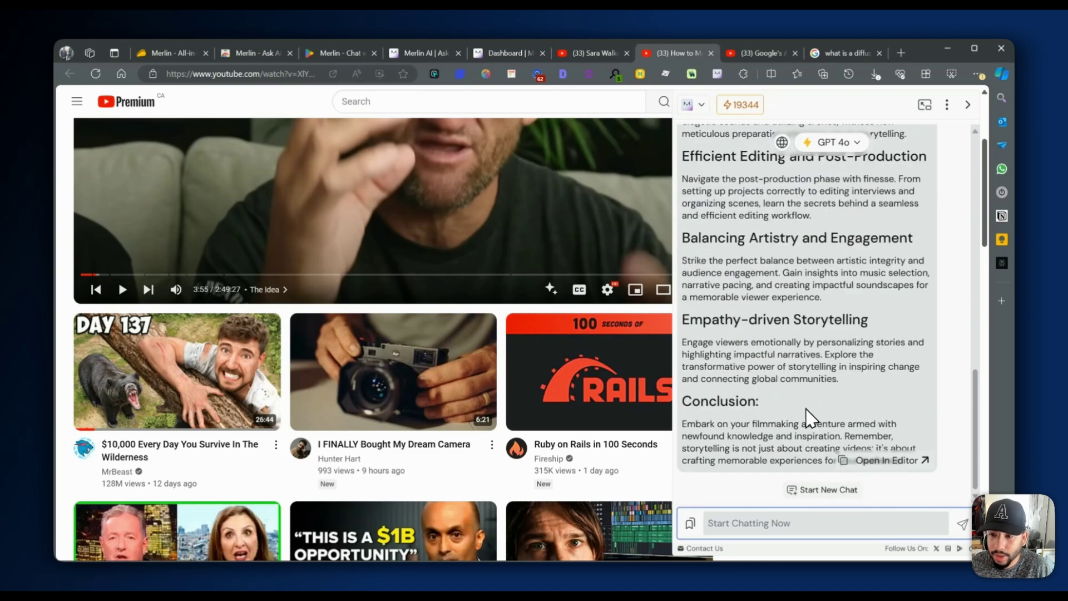
pyautogui.scroll(10, 807, 418)
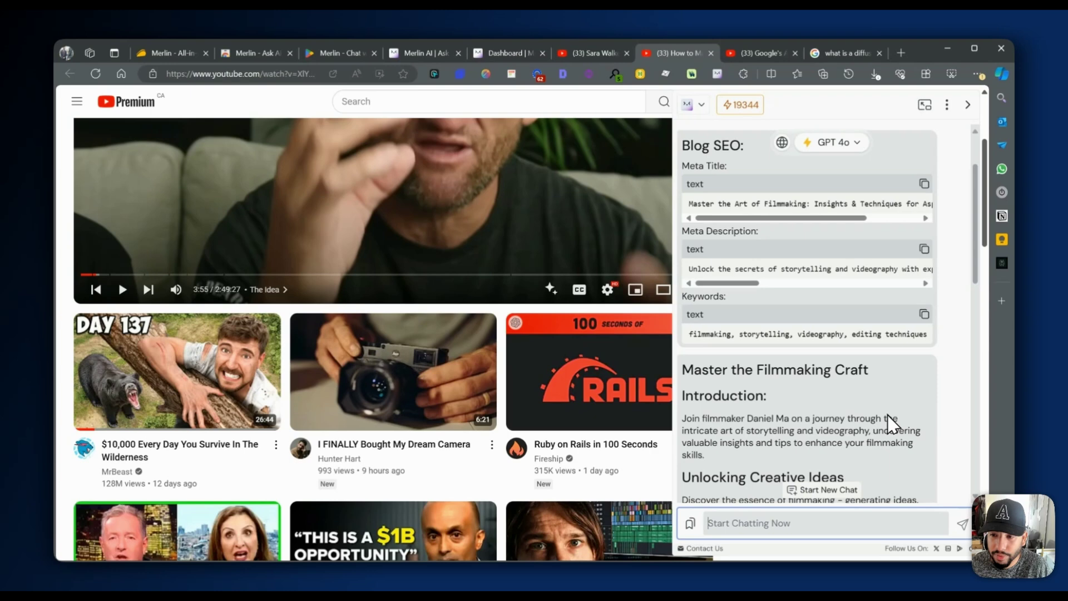
pyautogui.scroll(-10, 802, 420)
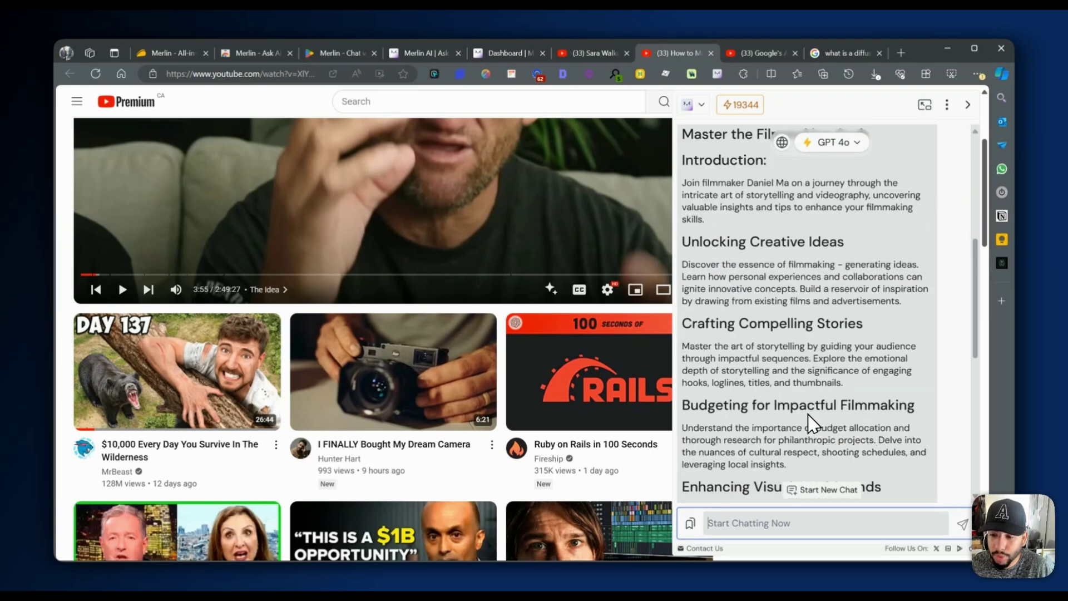
pyautogui.scroll(10, 813, 401)
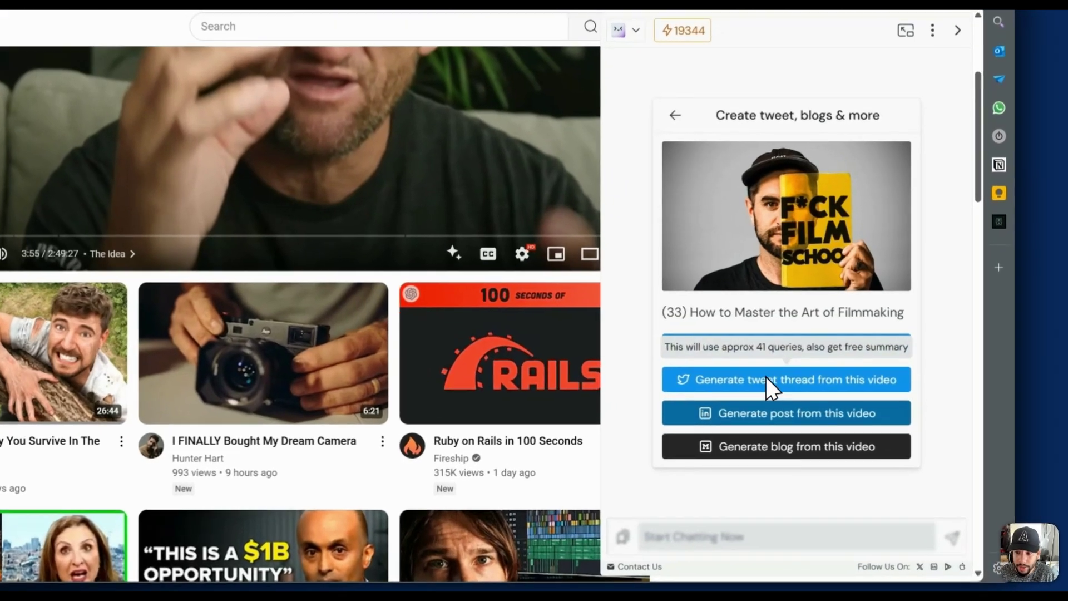
# - Generate a hashtagged tweet thread from the filmmaking video and review it
pyautogui.click(853, 396)
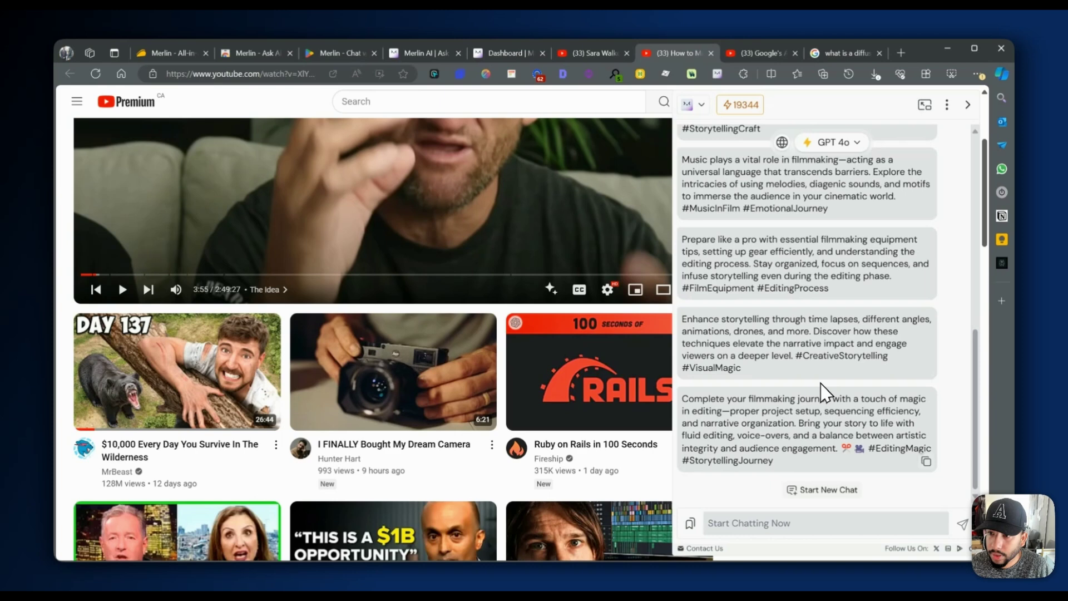
pyautogui.scroll(10, 823, 401)
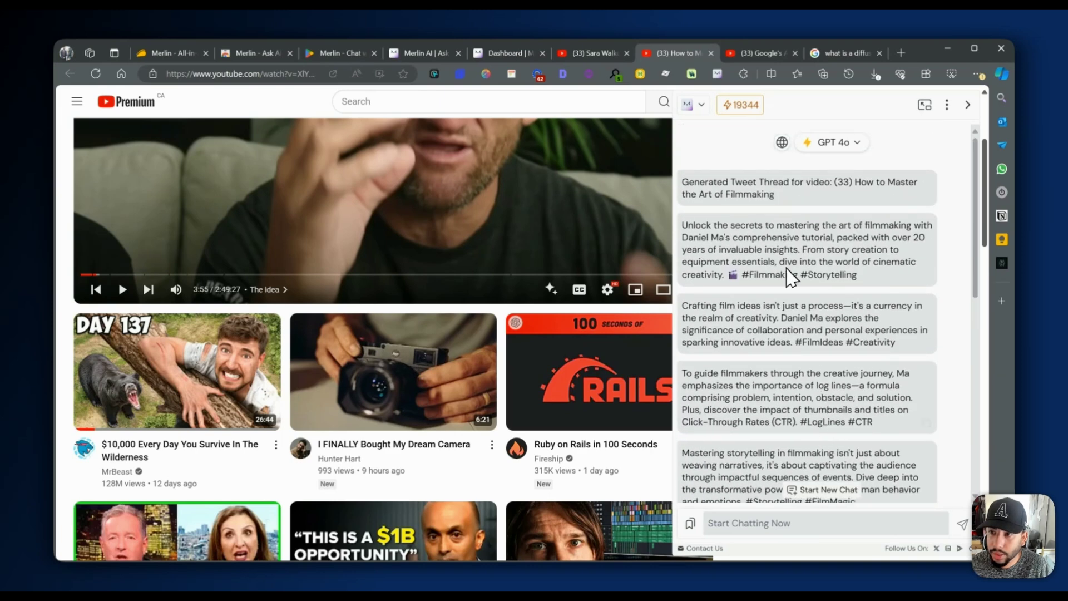
pyautogui.moveTo(746, 106)
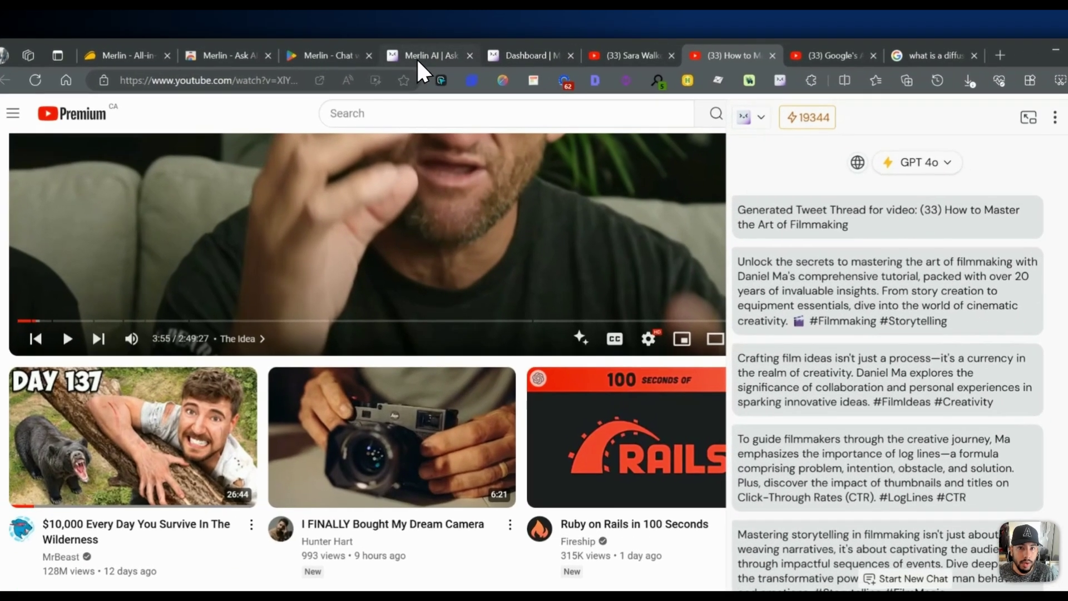
# - Check the Merlin lifetime subscription dashboard, then scroll the finished Google Algorithm Leak summary
pyautogui.click(421, 53)
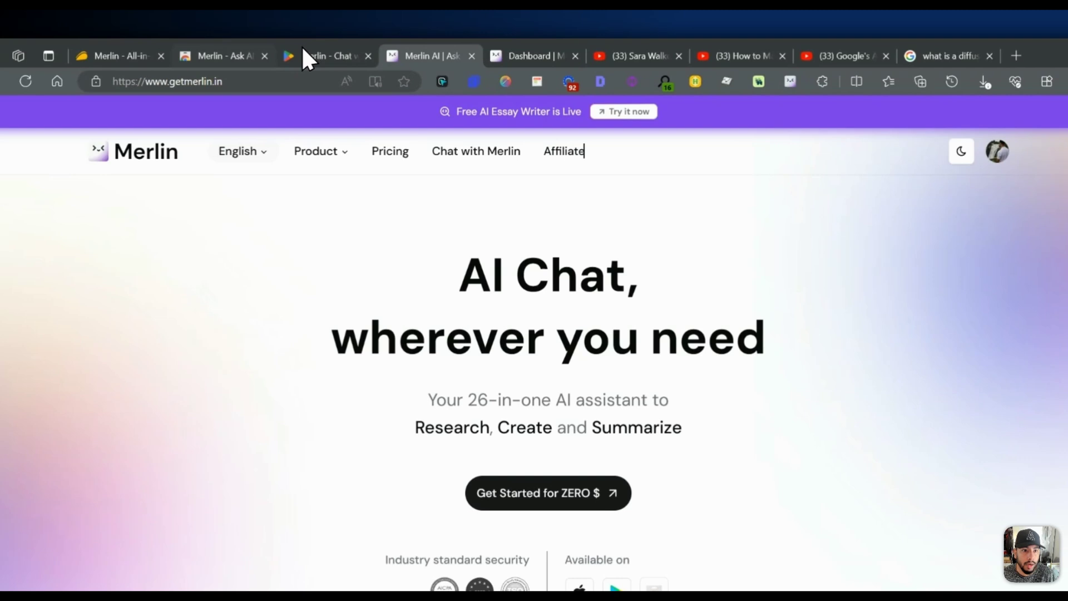
pyautogui.click(490, 57)
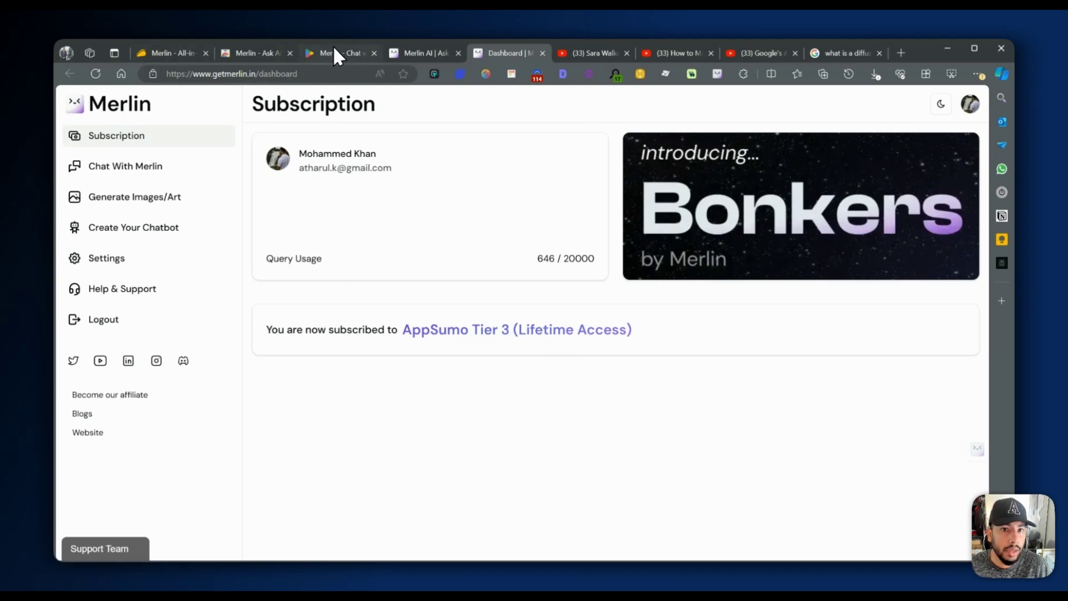
pyautogui.click(676, 52)
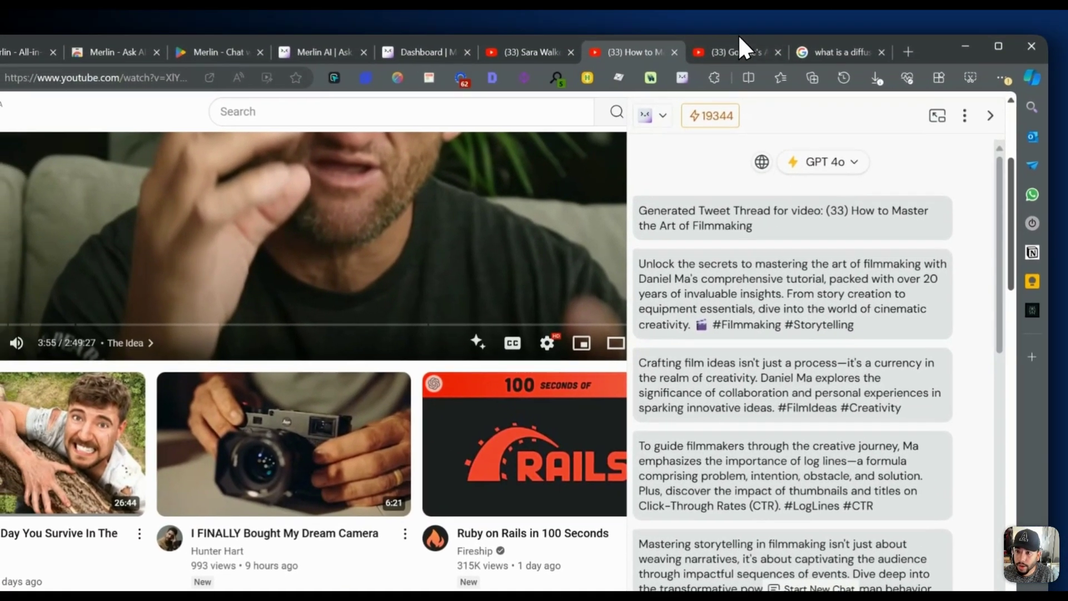
pyautogui.click(739, 45)
pyautogui.scroll(-5, 663, 390)
pyautogui.scroll(-5, 479, 303)
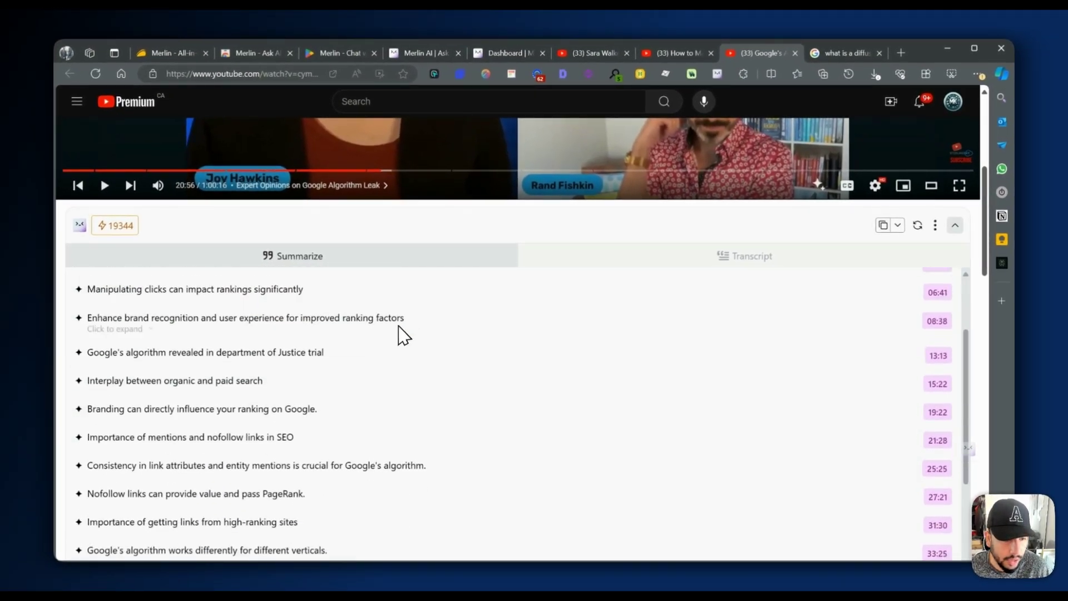
pyautogui.scroll(-10, 404, 334)
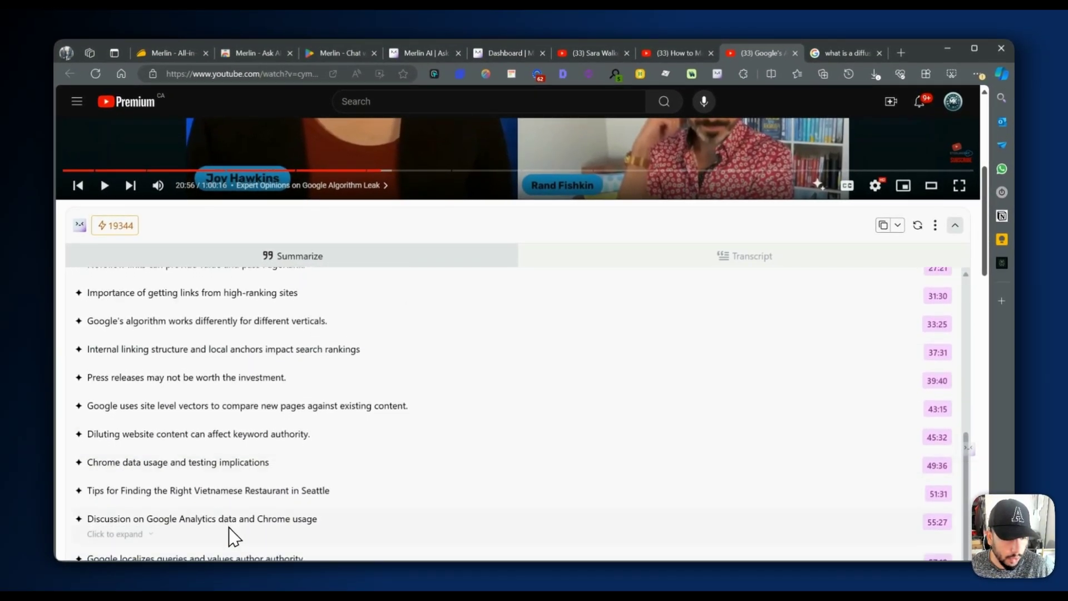
# - Open the AssemblyAI diffusion-models article and start Merlin's Chat with this Webpage
pyautogui.click(852, 52)
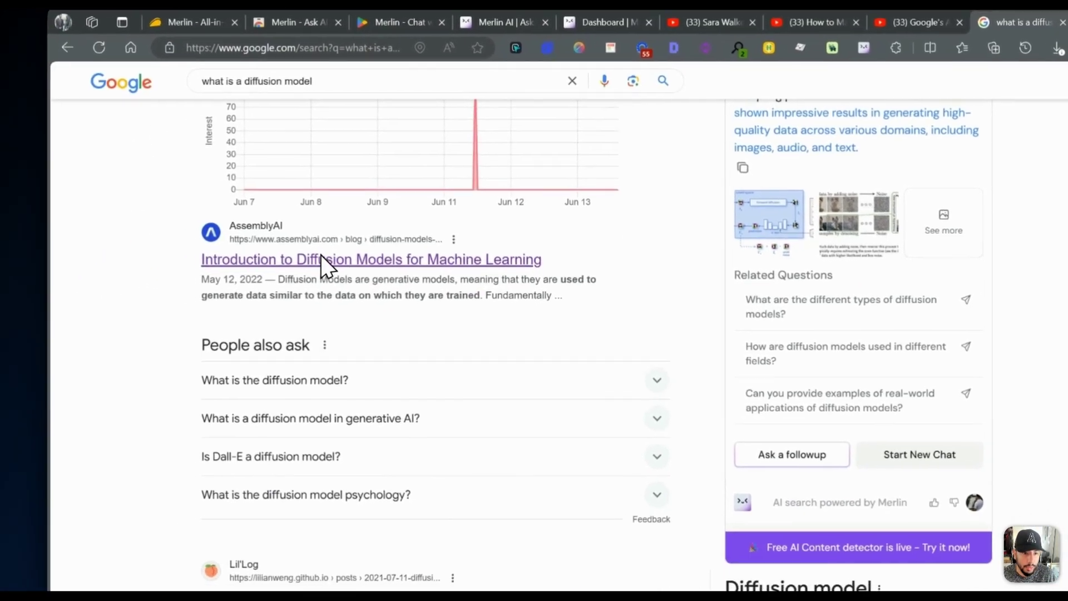
pyautogui.click(173, 294)
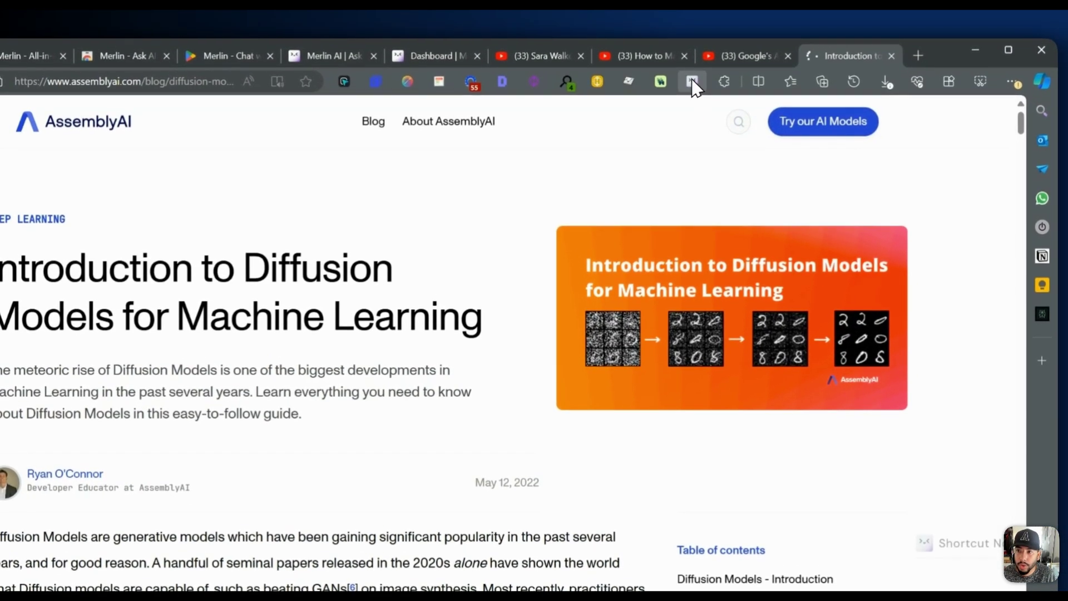
pyautogui.click(692, 79)
pyautogui.click(765, 248)
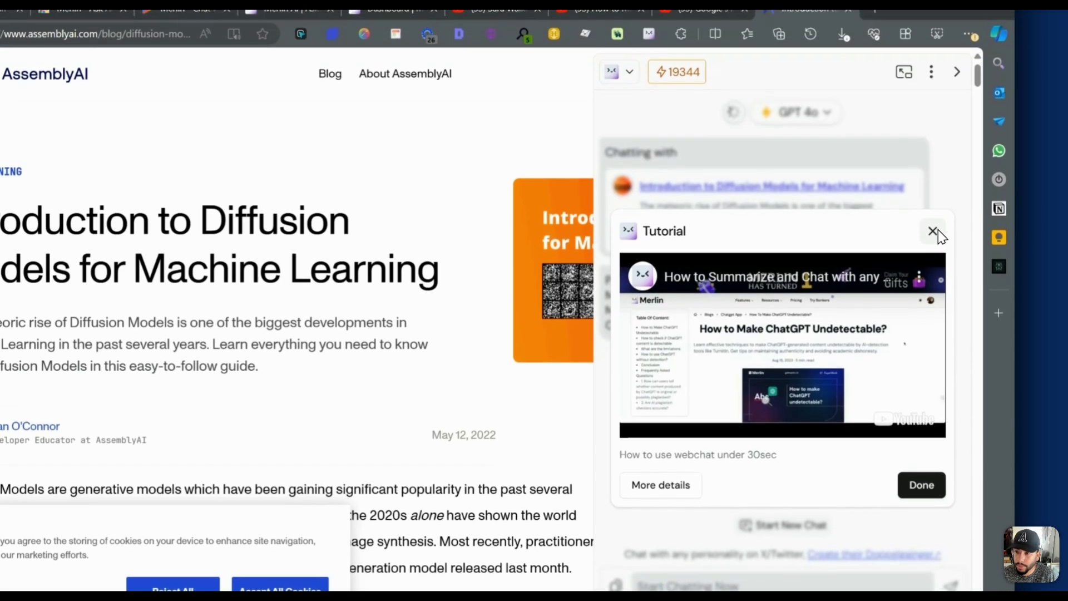
pyautogui.click(934, 198)
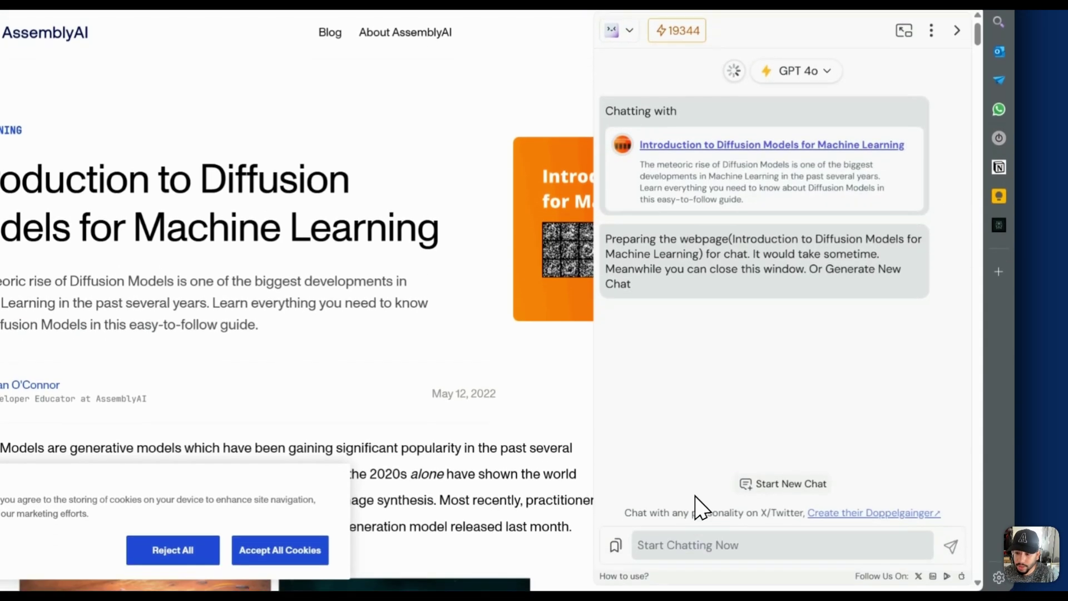
# - Ask Merlin to 'summarize top 3 points in list format' and read the answer
pyautogui.write('summarize top 3 points in lis')
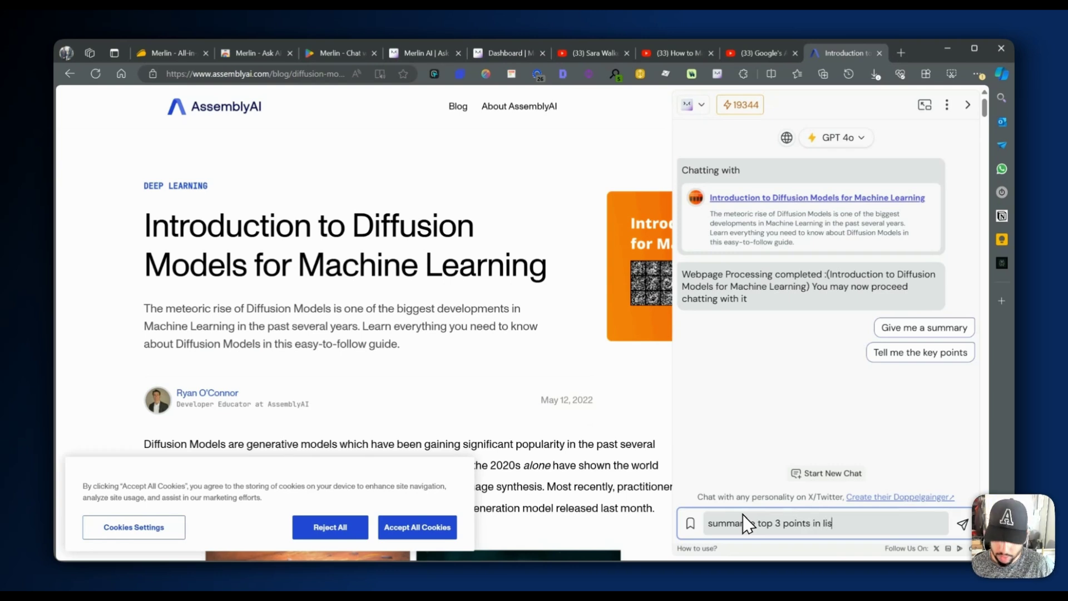
pyautogui.write('mat')
pyautogui.press('Return')
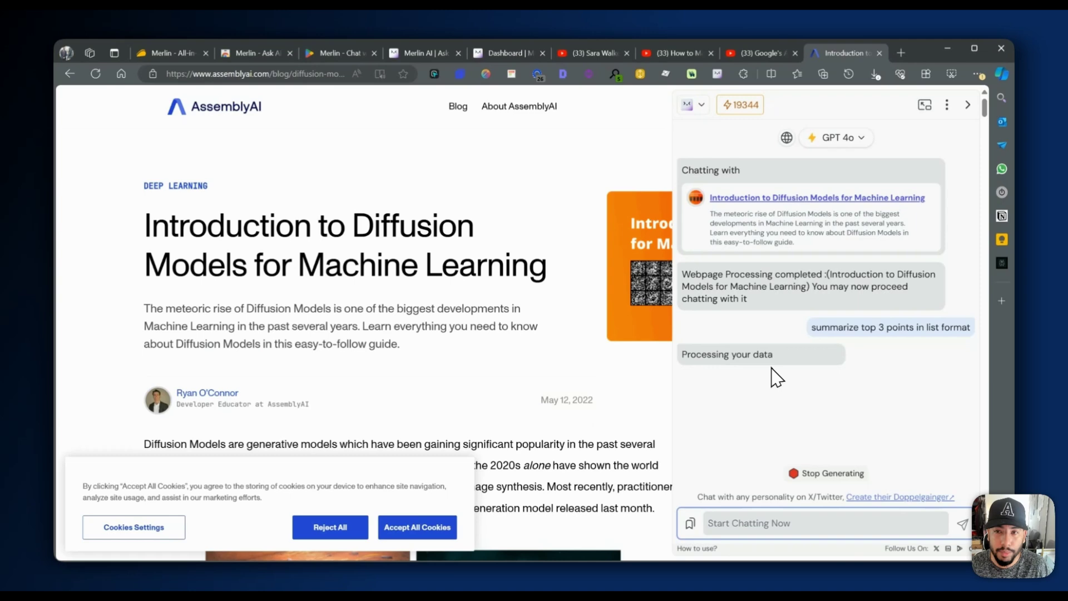
pyautogui.scroll(2, 815, 354)
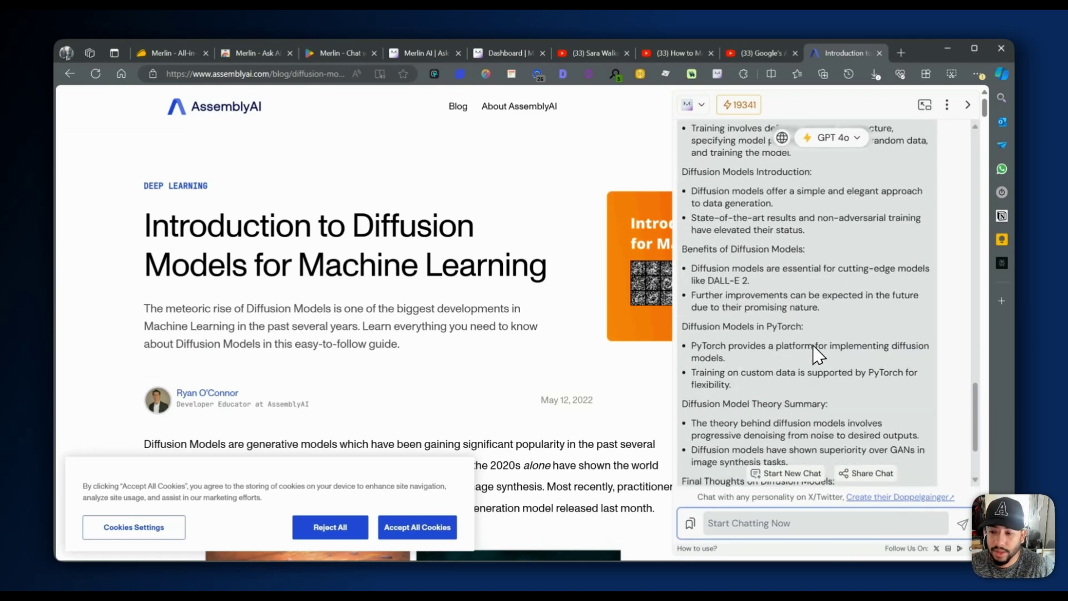
pyautogui.scroll(10, 815, 353)
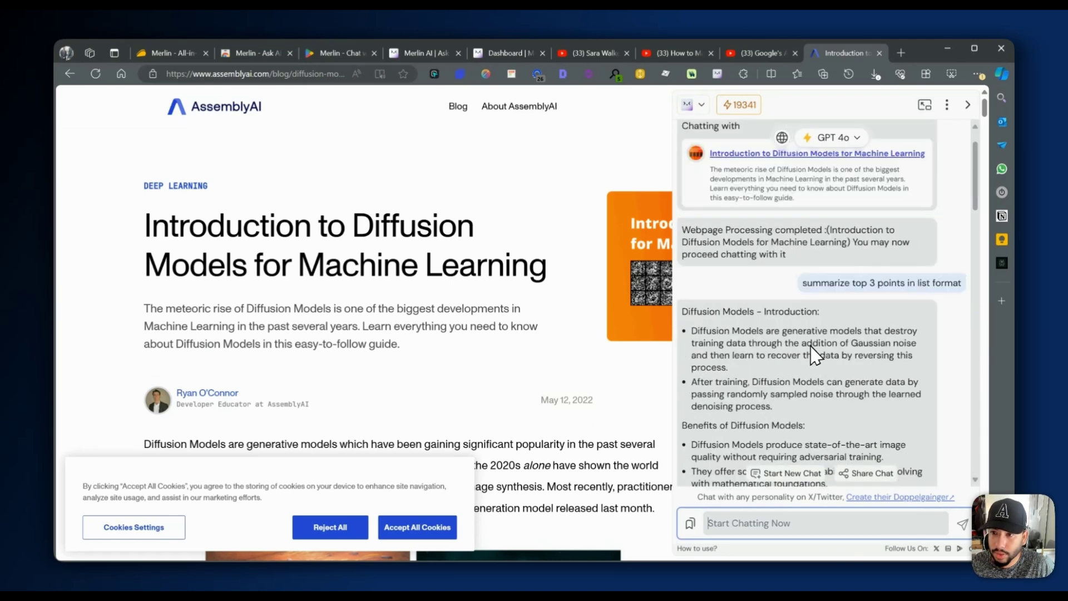
pyautogui.scroll(-3, 815, 354)
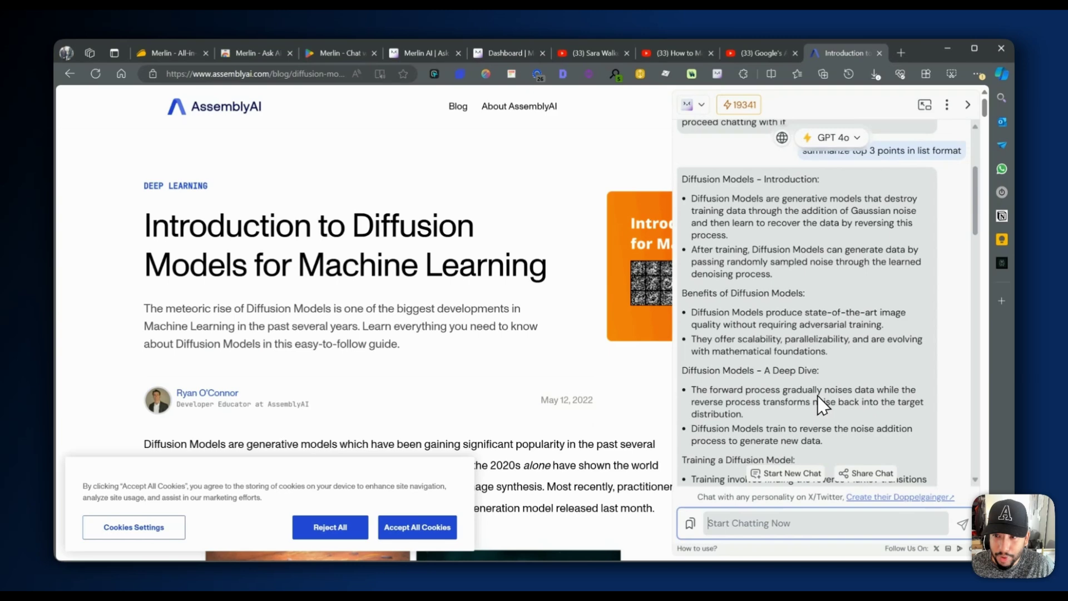
pyautogui.scroll(-7, 823, 405)
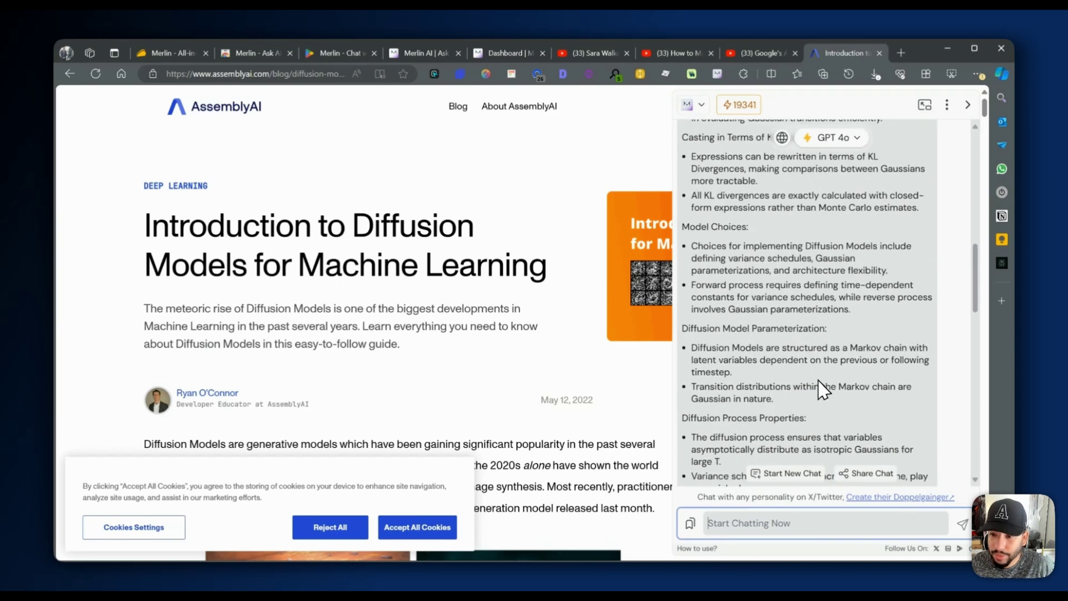
pyautogui.scroll(-10, 823, 390)
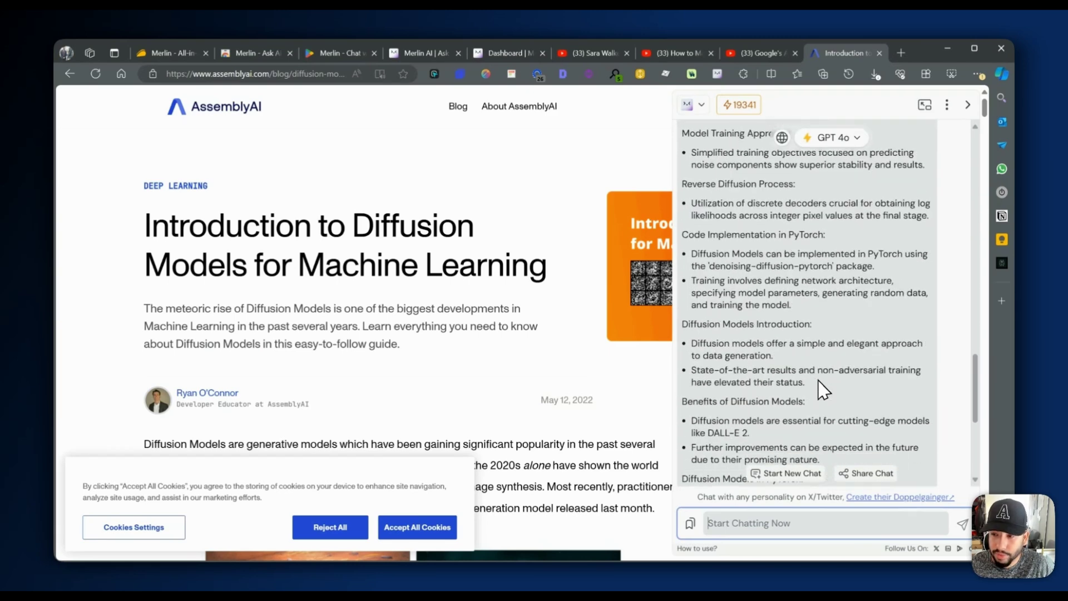
pyautogui.scroll(-2, 822, 389)
pyautogui.scroll(-3, 823, 380)
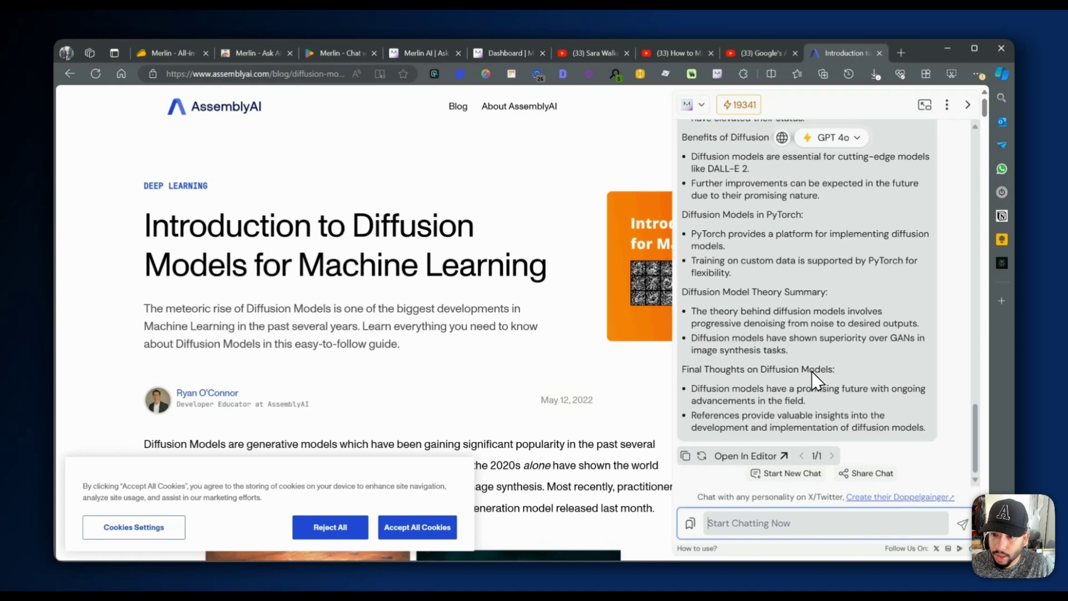
pyautogui.scroll(4, 816, 384)
pyautogui.scroll(-4, 813, 384)
pyautogui.scroll(10, 811, 384)
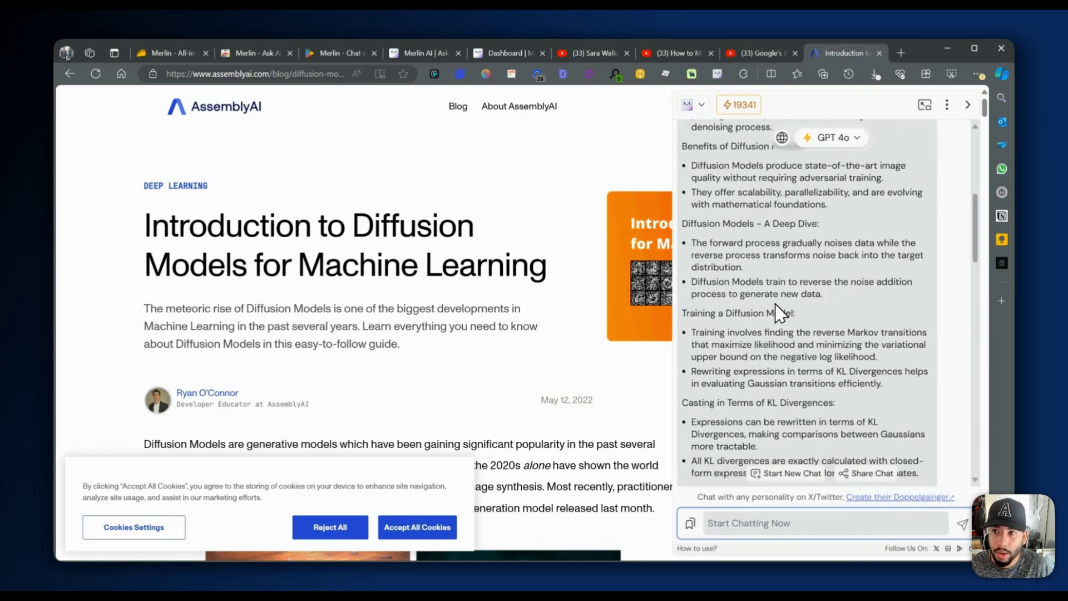
# - Close Merlin, dismiss the cookie banner, and select the Diffusion Models introduction passage
pyautogui.scroll(-3, 373, 404)
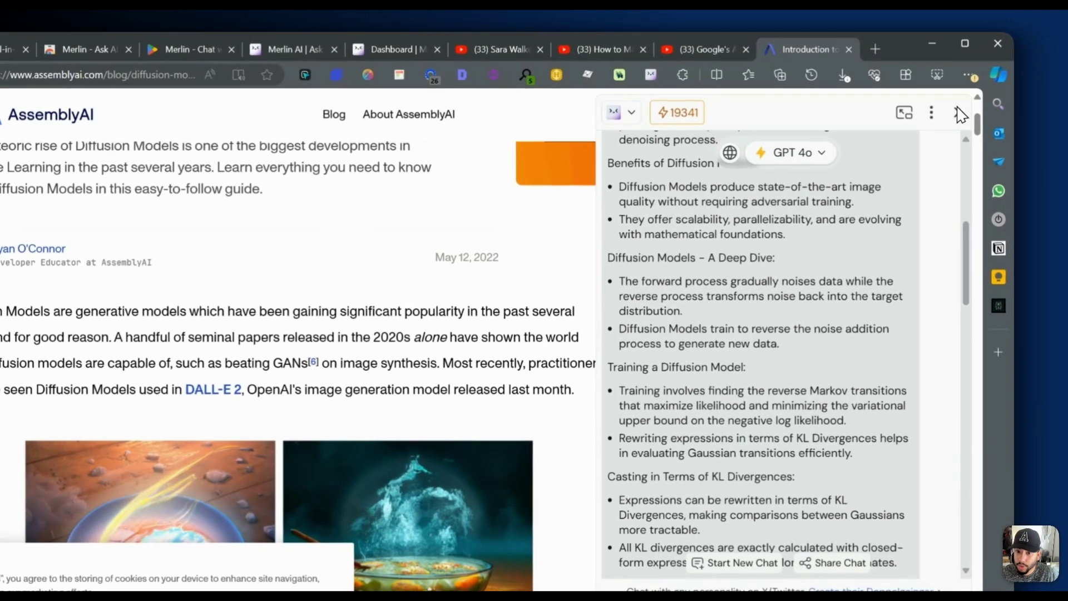
pyautogui.click(961, 114)
pyautogui.scroll(-5, 275, 310)
pyautogui.scroll(-3, 724, 440)
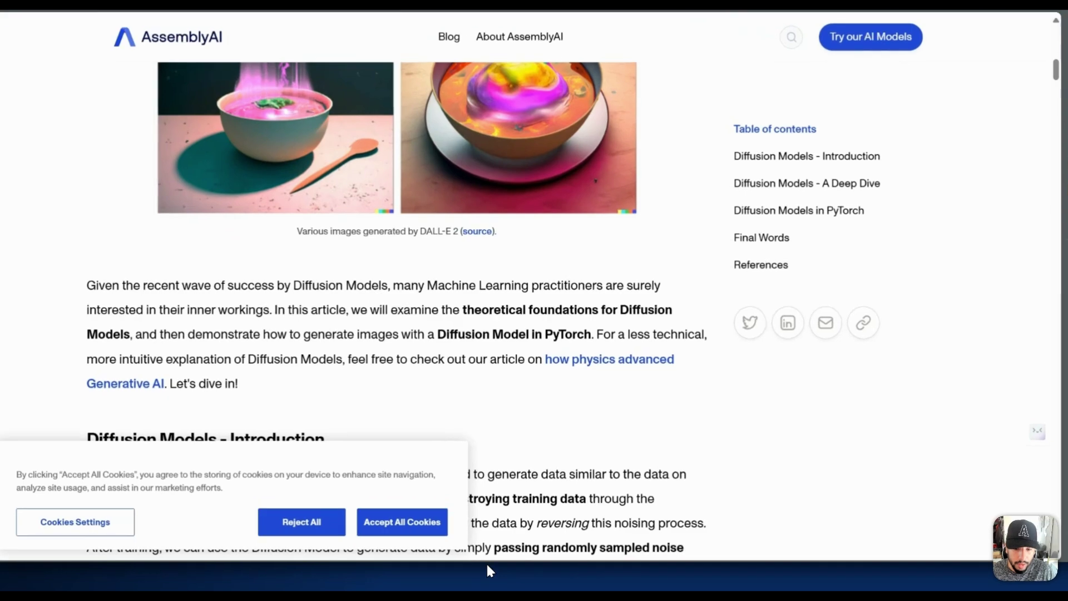
pyautogui.click(418, 527)
pyautogui.scroll(-2, 425, 358)
pyautogui.scroll(-3, 428, 320)
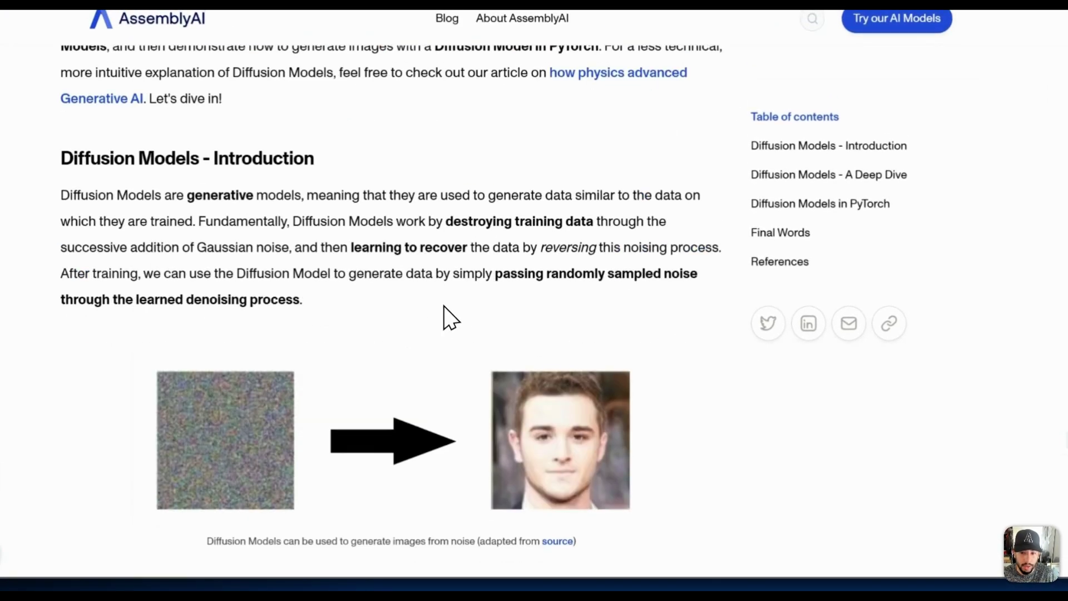
pyautogui.scroll(-5, 166, 189)
pyautogui.moveTo(165, 317); pyautogui.dragTo(562, 316)
pyautogui.scroll(-2, 294, 313)
pyautogui.scroll(-6, 291, 291)
# - Give the selected passage to Merlin as context and send 'summarize'
pyautogui.rightClick(232, 128)
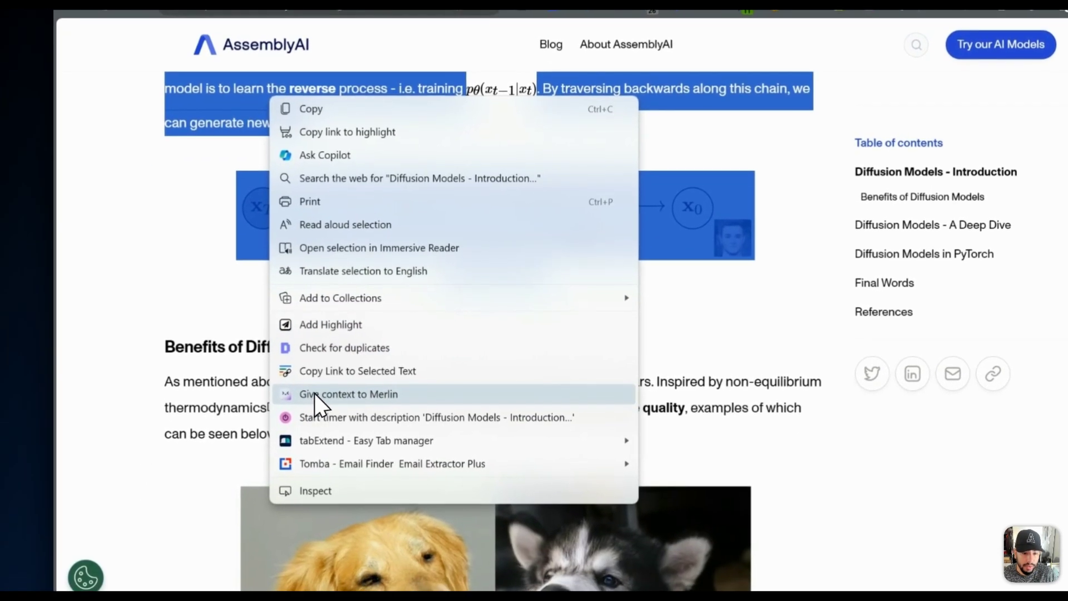
pyautogui.click(290, 471)
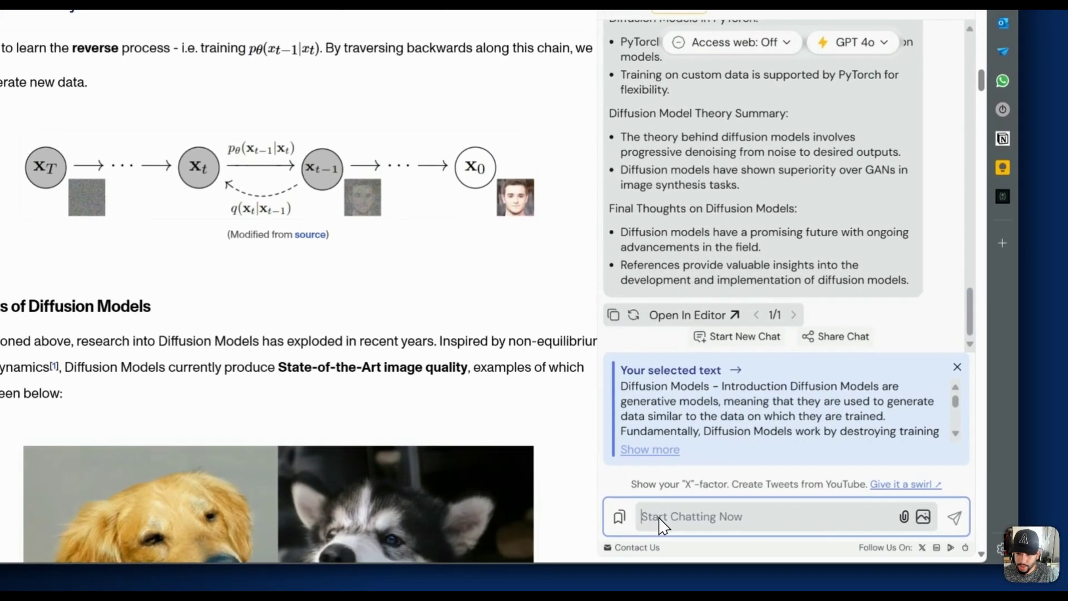
pyautogui.click(860, 557)
pyautogui.write('summarize')
pyautogui.press('Return')
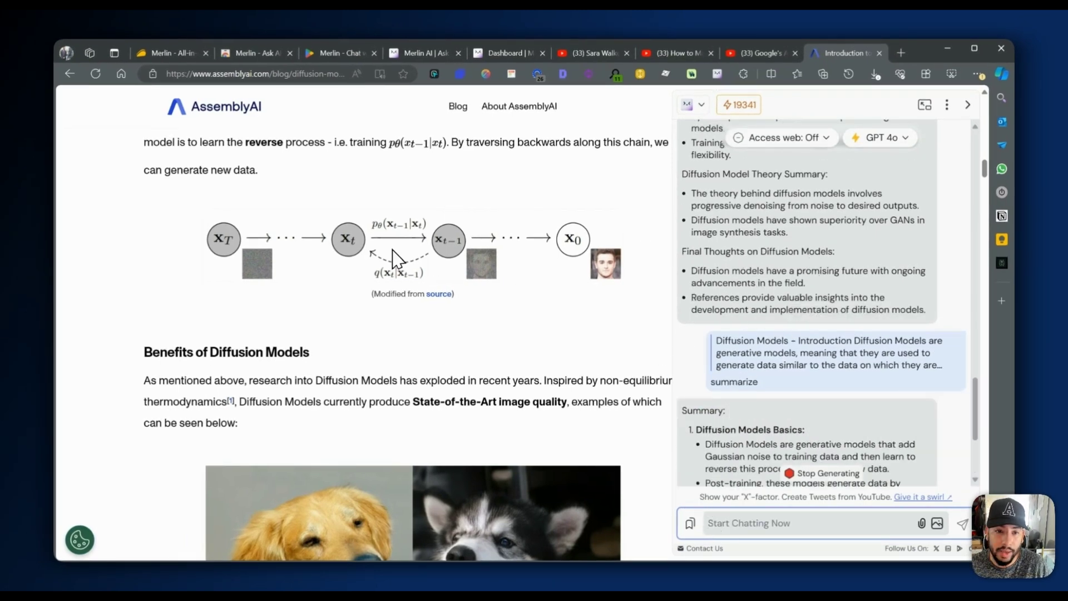
pyautogui.scroll(1, 396, 250)
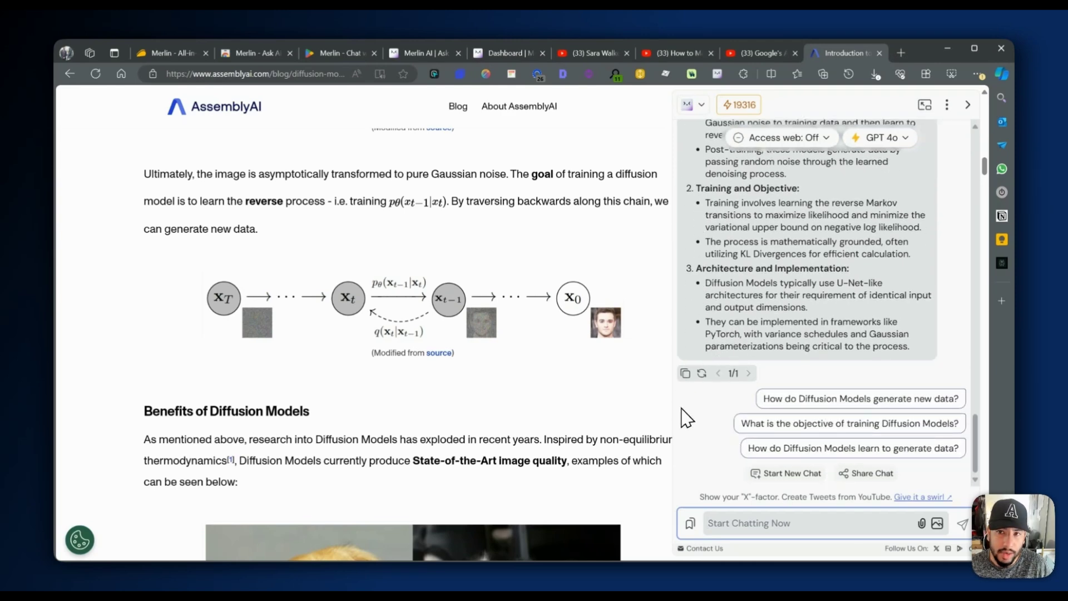
pyautogui.scroll(5, 568, 210)
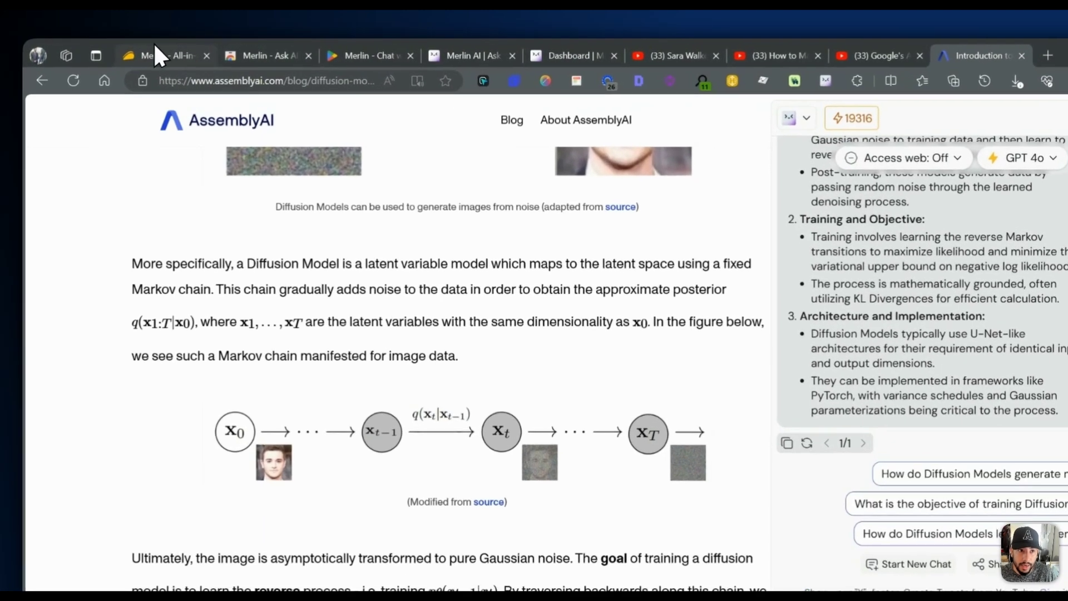
# - Return to AppSumo's Merlin reviews, showing the two-star 'Credit Hungry is SPOT On' review
pyautogui.click(167, 53)
pyautogui.scroll(5, 681, 379)
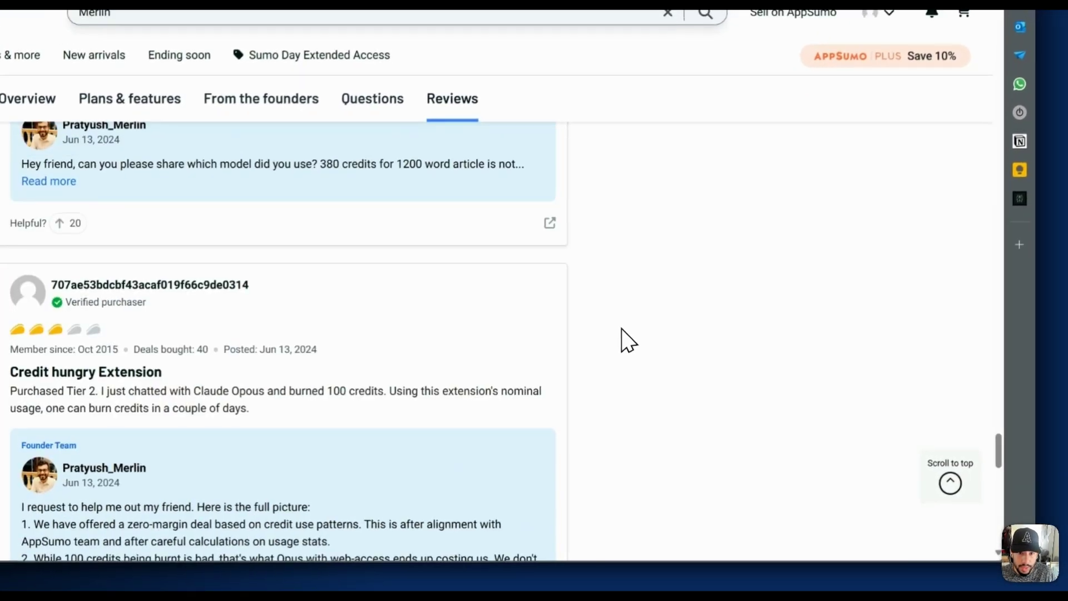
pyautogui.scroll(2, 629, 334)
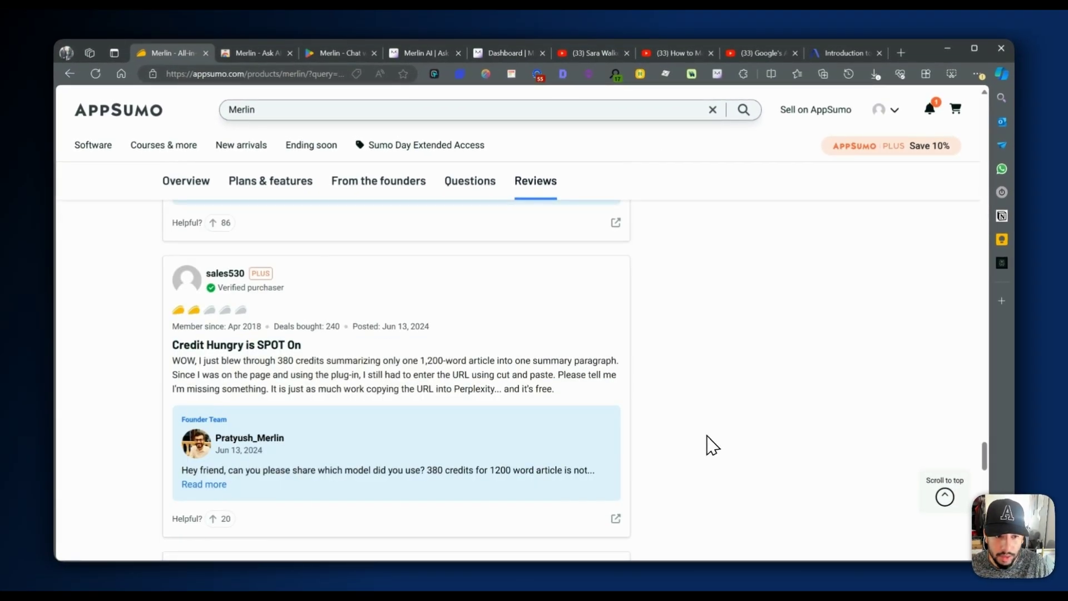